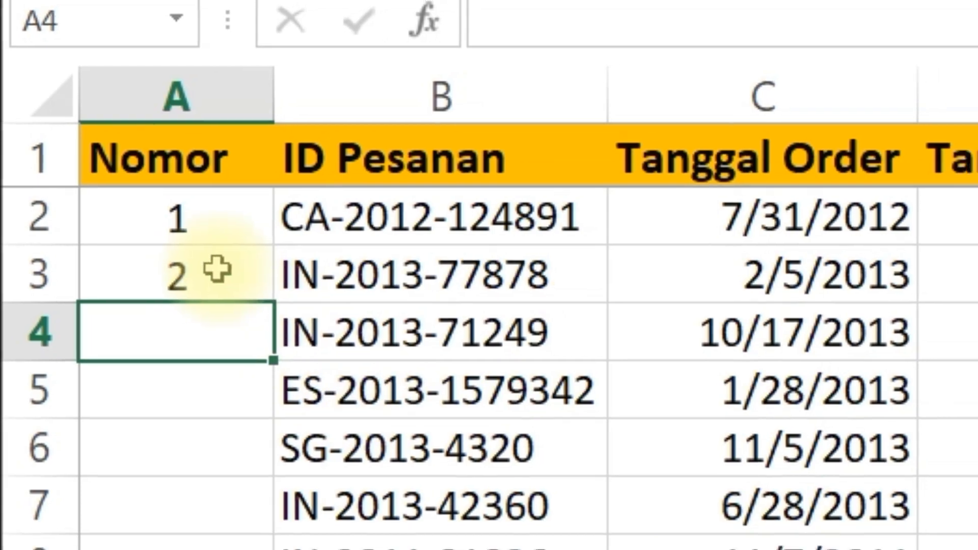
Step: Fill the =A2+1 formula from A3 down to the last data row of the Nomor column
left_click(219, 271)
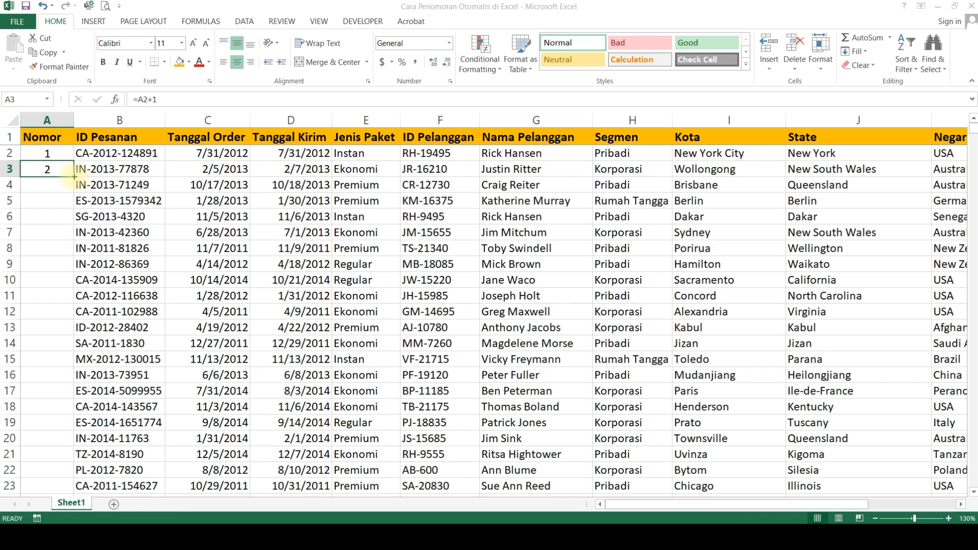
double_click(75, 176)
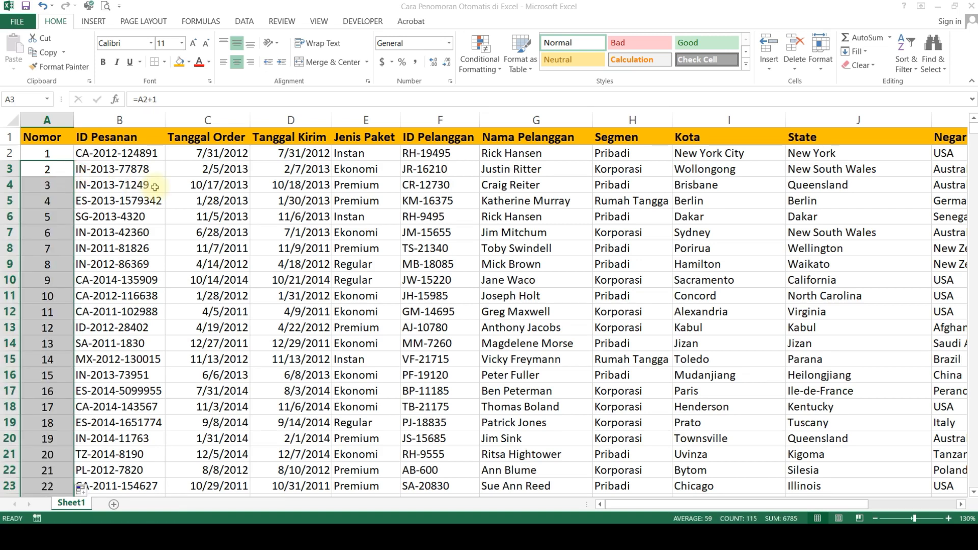
left_click(146, 168)
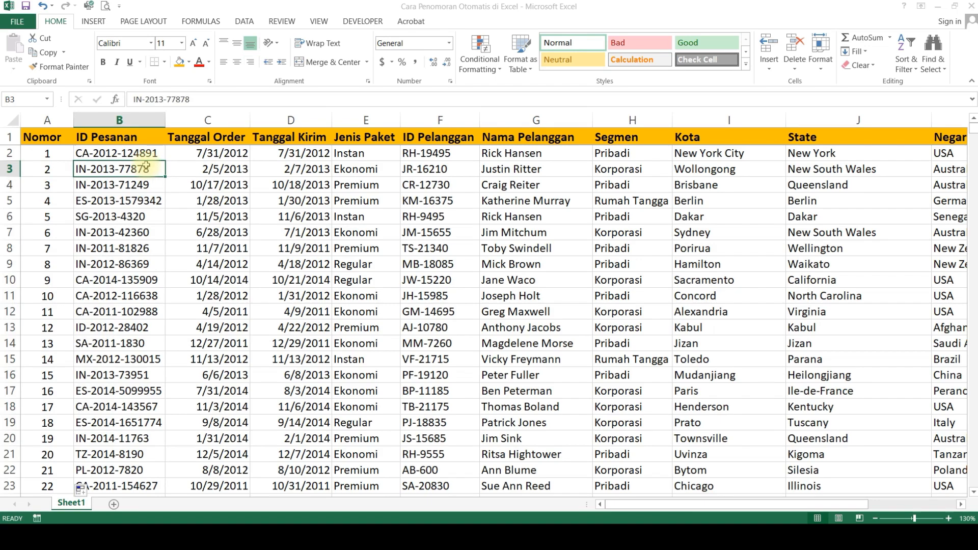
Step: Delete all the numbers in the Nomor column from A2 down to the last data row
key("Left")
key("Up")
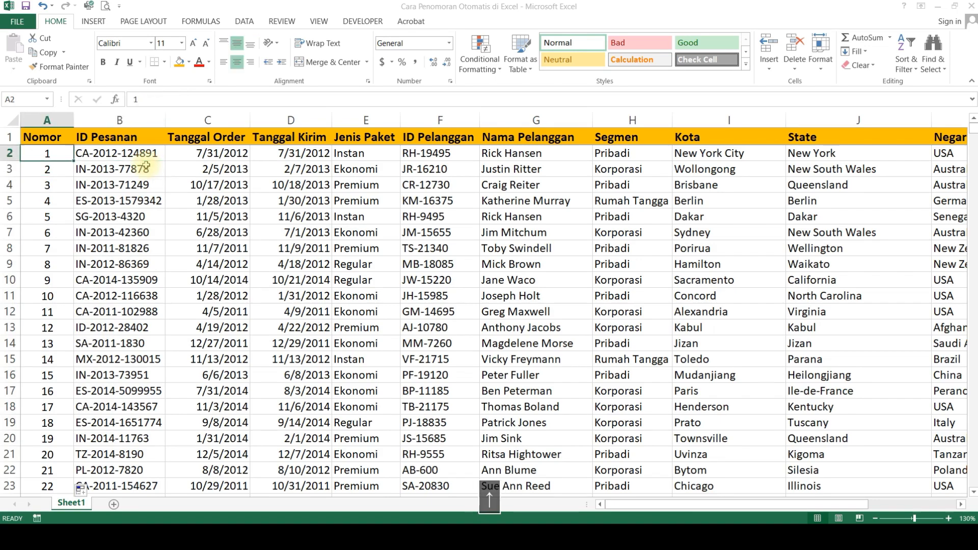
key("ctrl+shift+Down")
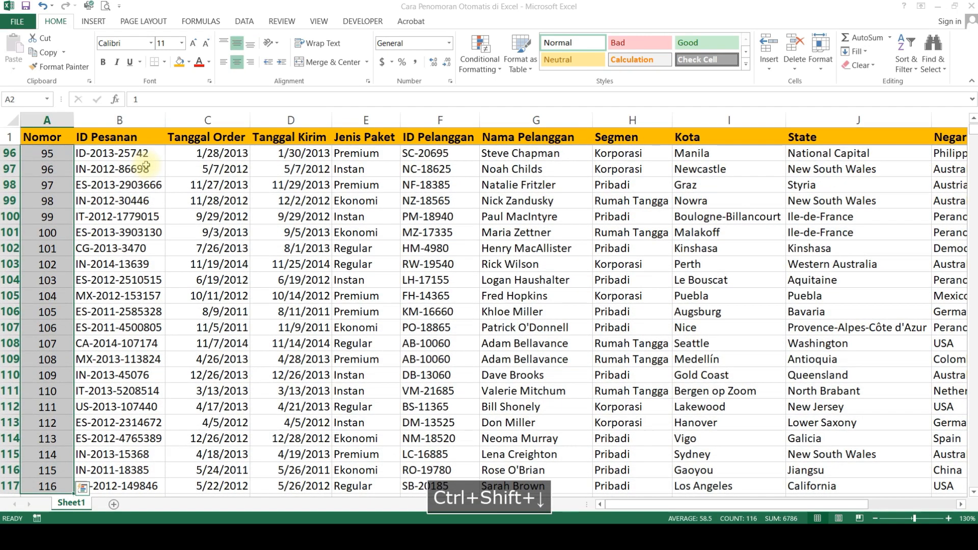
key("Delete")
key("Up")
key("Down")
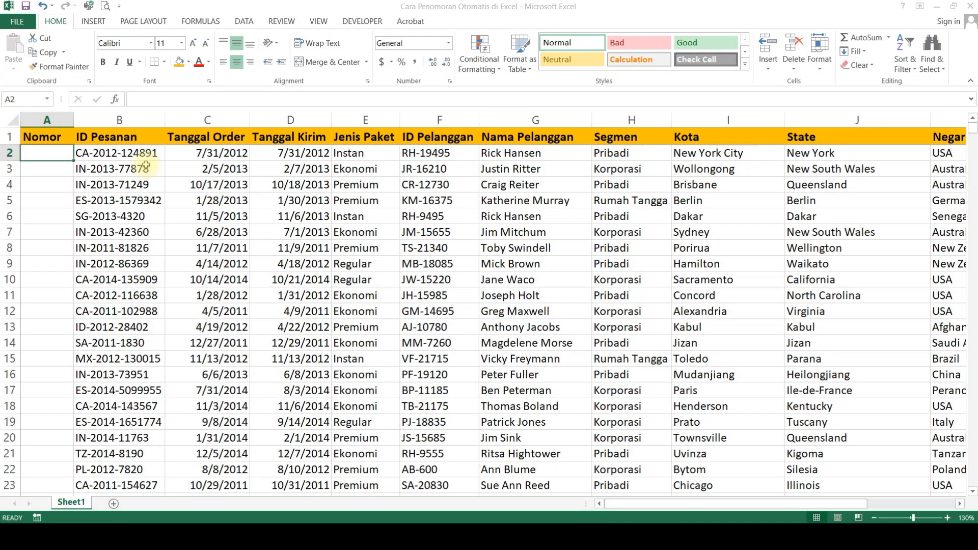
Step: Enter 1 in A2 and 2 in A3, and extend that pattern down the whole Nomor column
type("1")
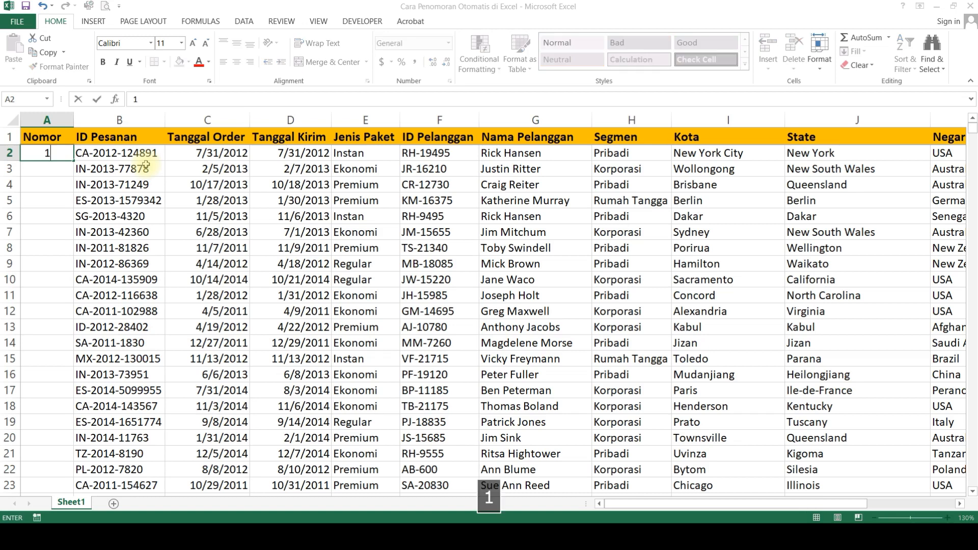
key("Return")
type("2")
key("Return")
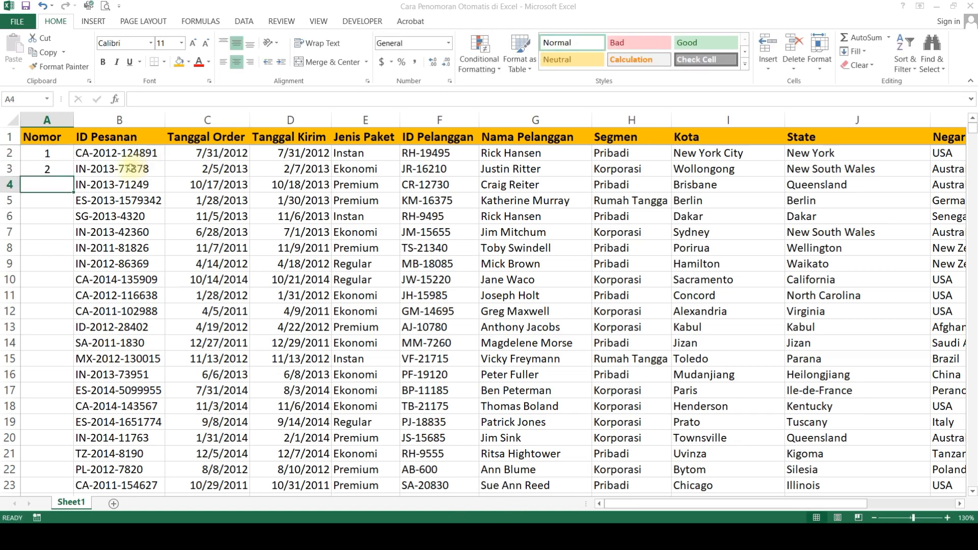
left_click_drag(57, 152, 51, 169)
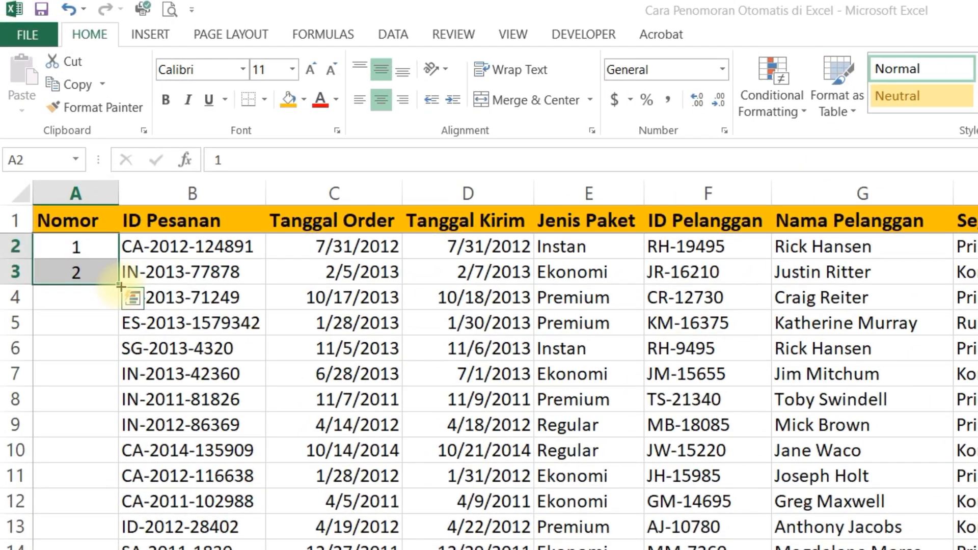
double_click(120, 286)
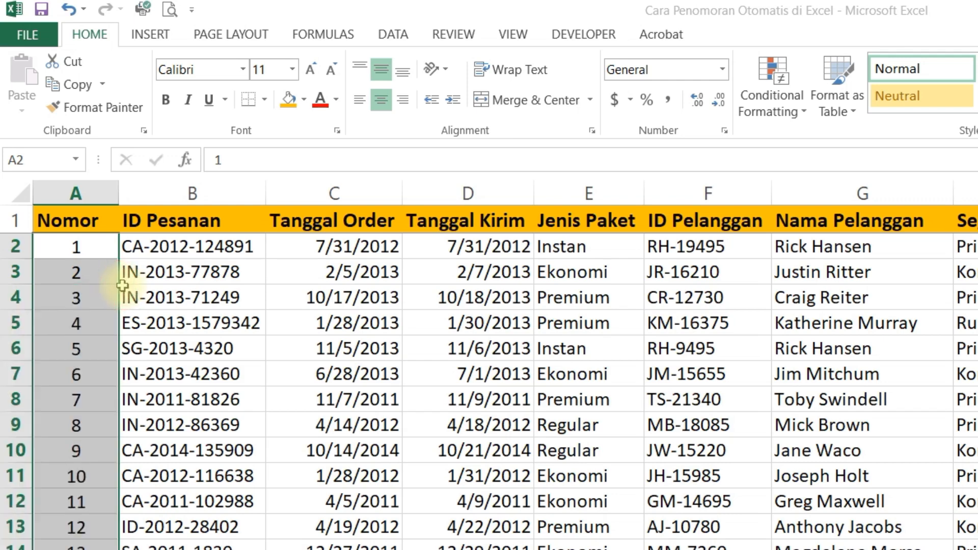
Step: Clear the Nomor column from A3 down, keeping only the starting 1 in A2
left_click(103, 251)
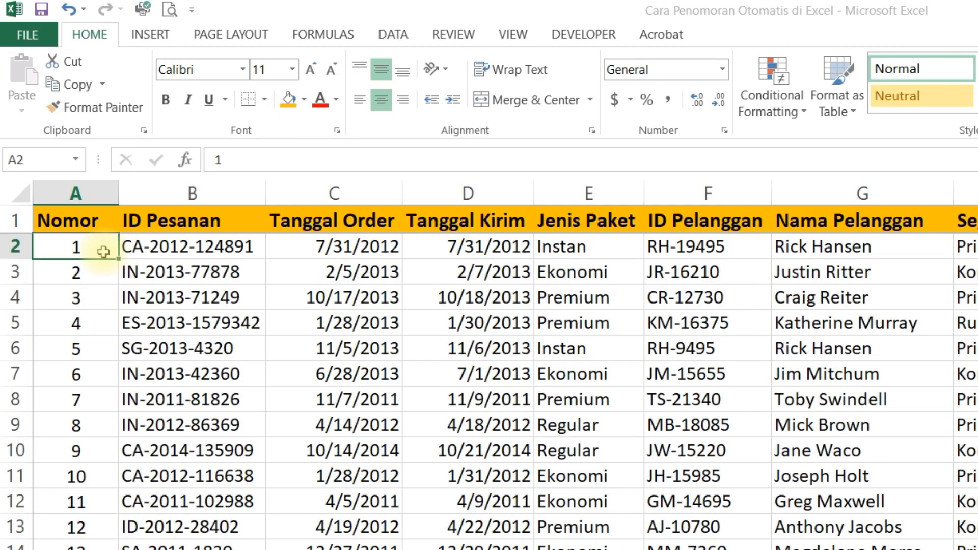
key("Up")
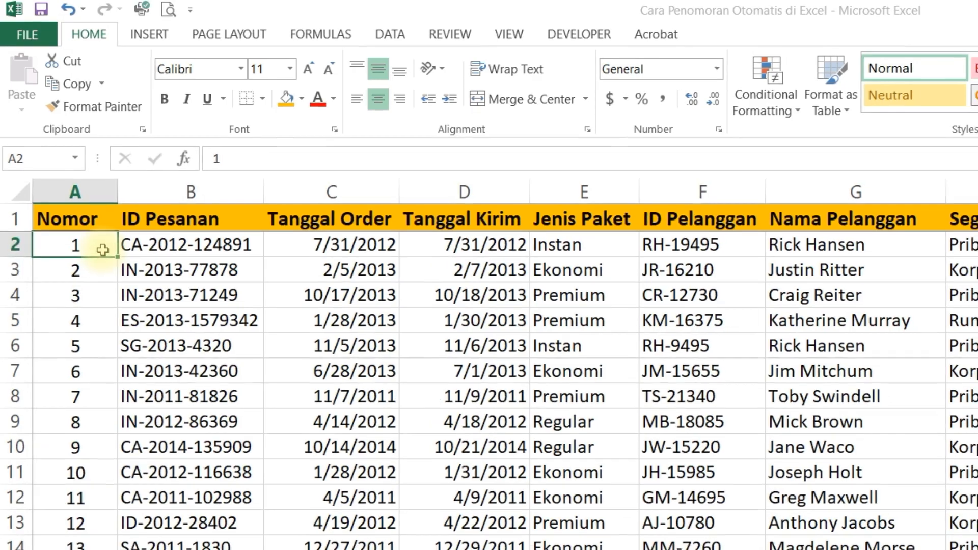
key("ctrl+shift+Down")
key("Delete")
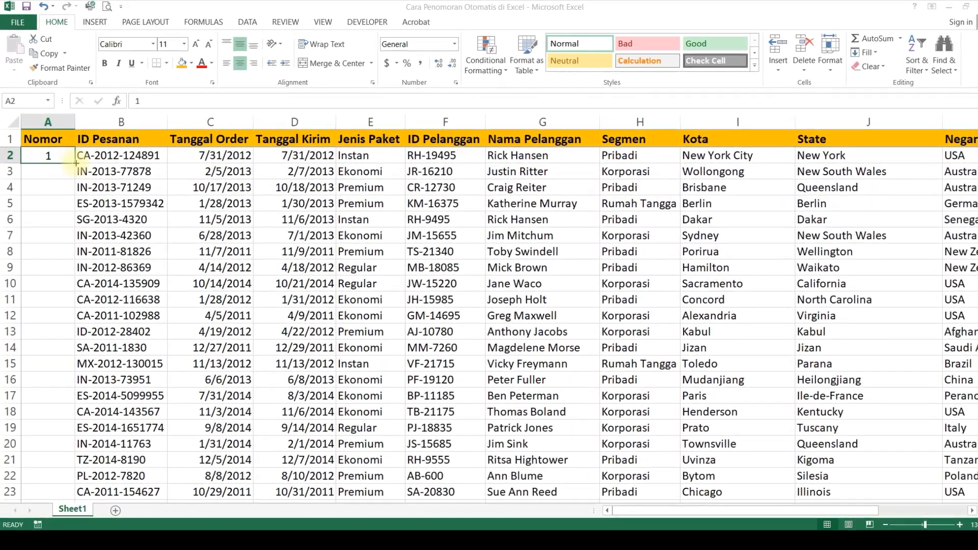
Step: Auto-fill the 1 in A2 down the Nomor column and change the fill type to Fill Series
double_click(76, 162)
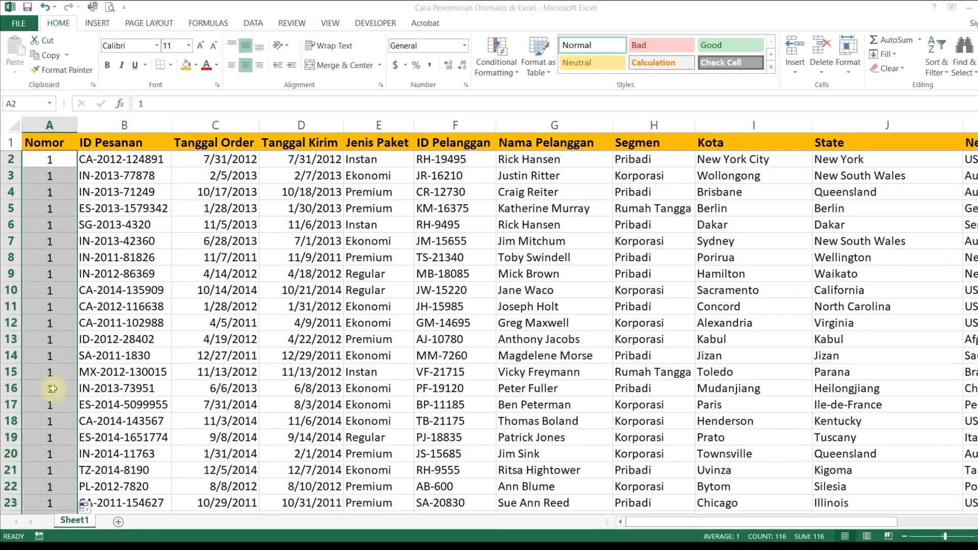
scroll(56, 489, "down", 1)
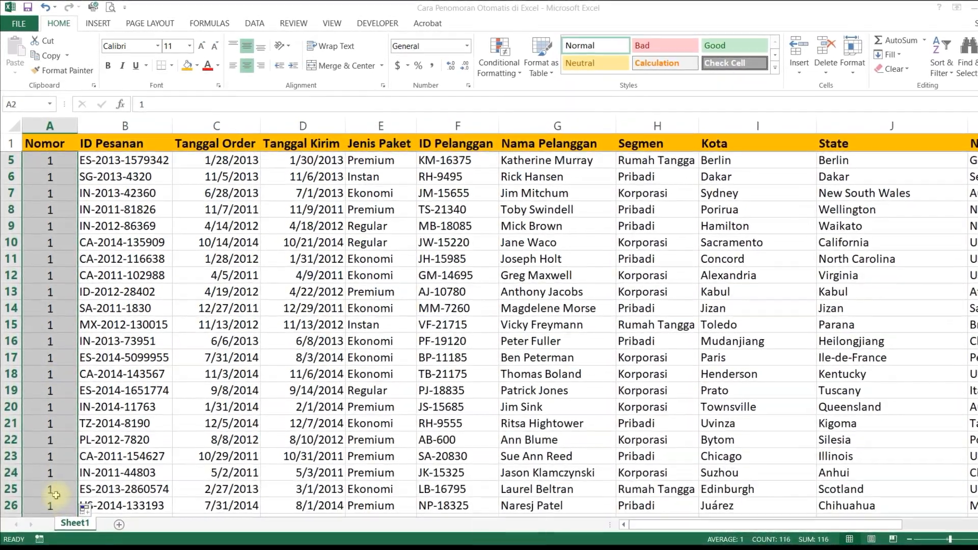
key("ctrl+Down")
key("ctrl+Up")
key("Down")
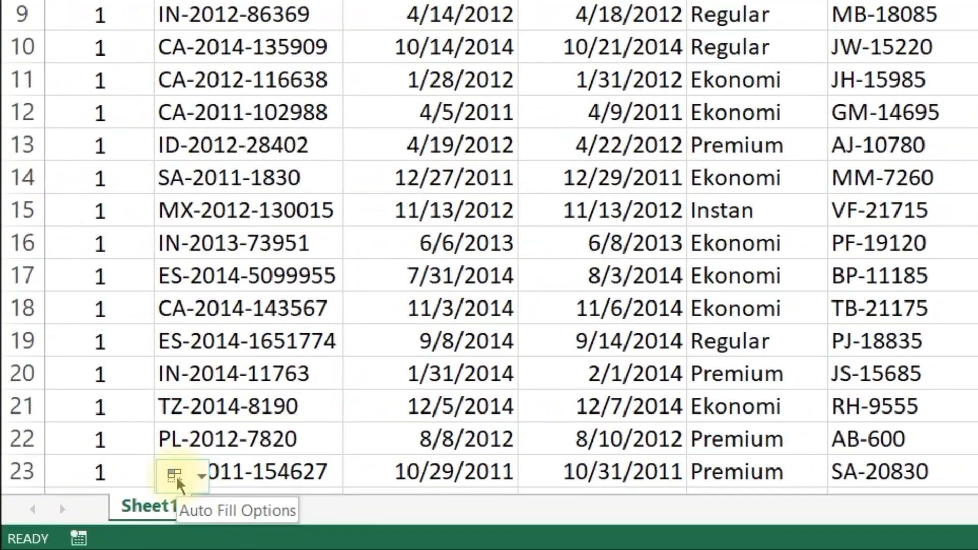
left_click(135, 496)
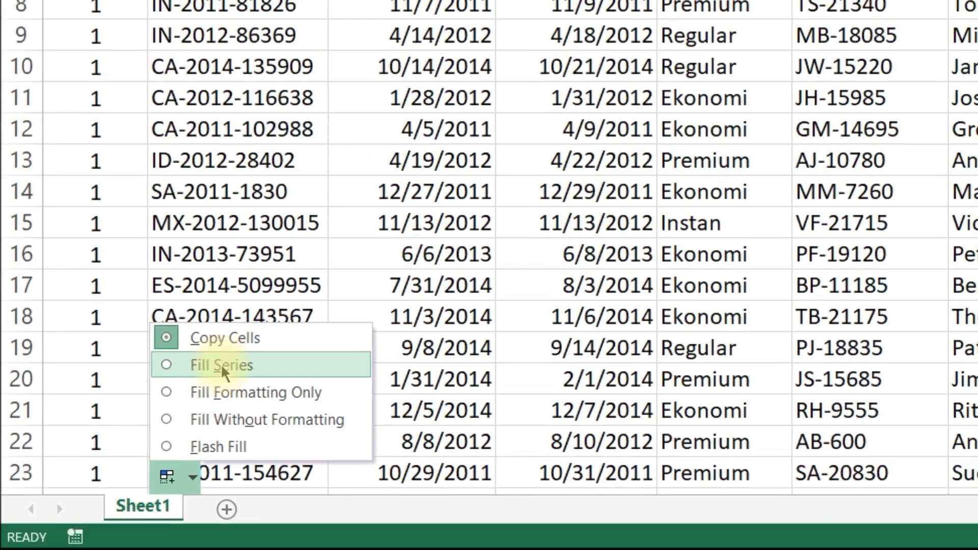
left_click(232, 360)
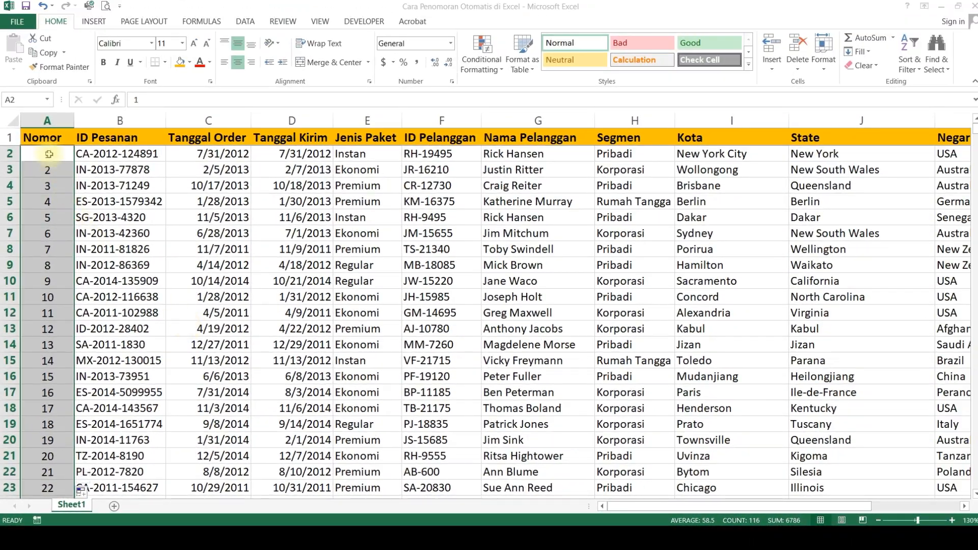
Step: Remove the numbers below A2 in the Nomor column so that only the 1 is left
left_click(56, 92)
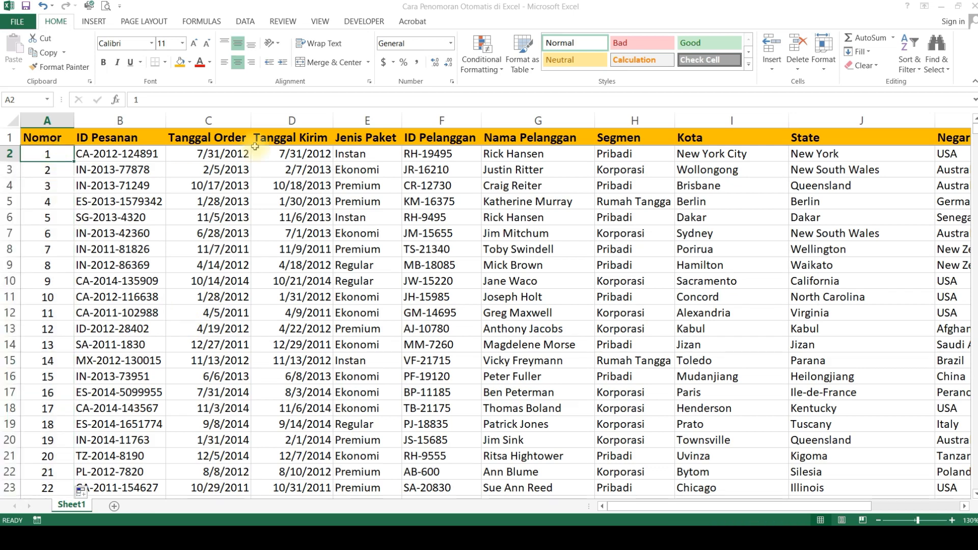
key("Delete")
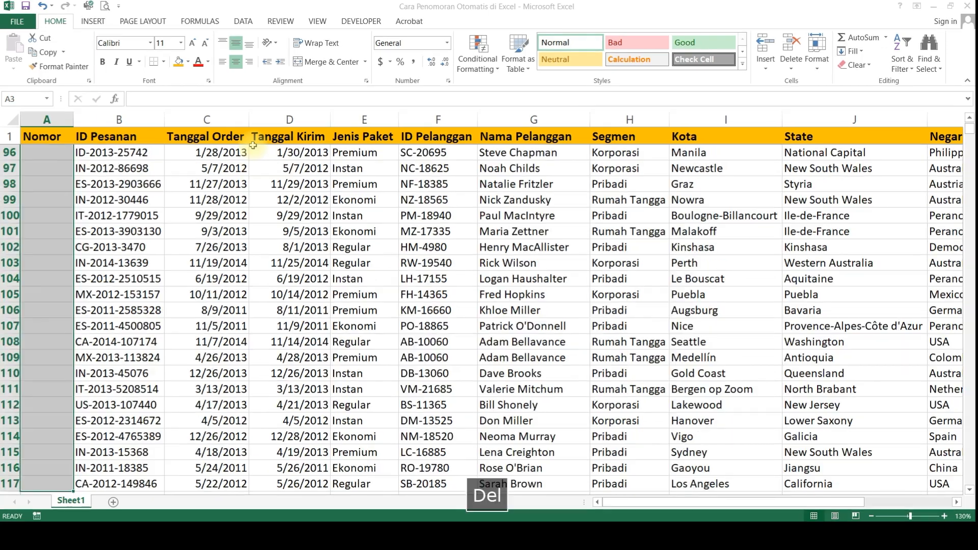
key("Up")
key("Down")
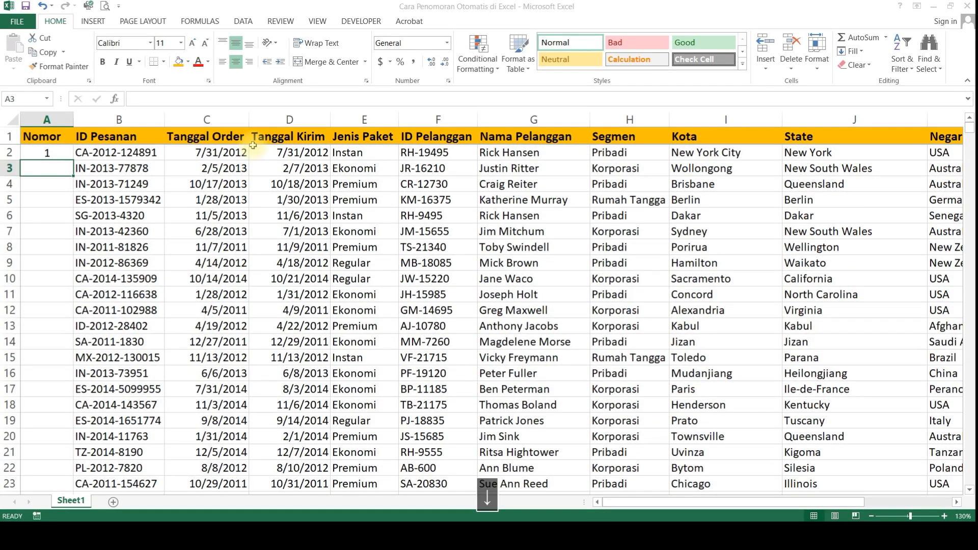
Step: Number all the data rows again by auto-filling from the single 1 in A2 with the Fill Series option
left_click(55, 153)
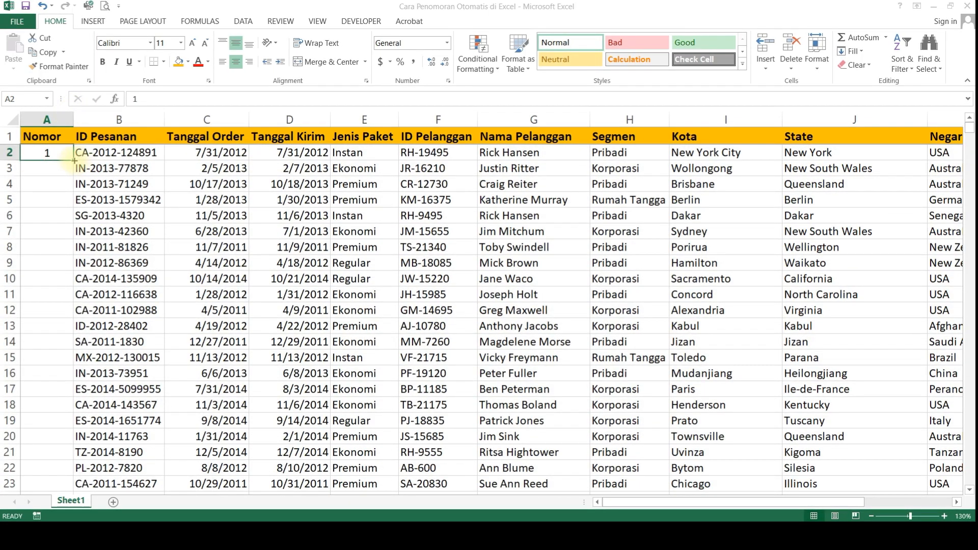
left_click(104, 155)
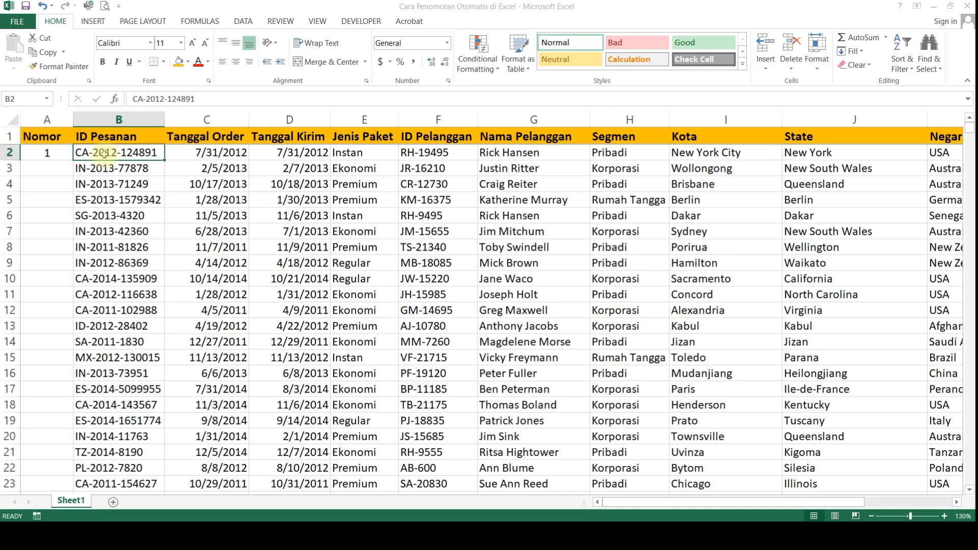
left_click(56, 153)
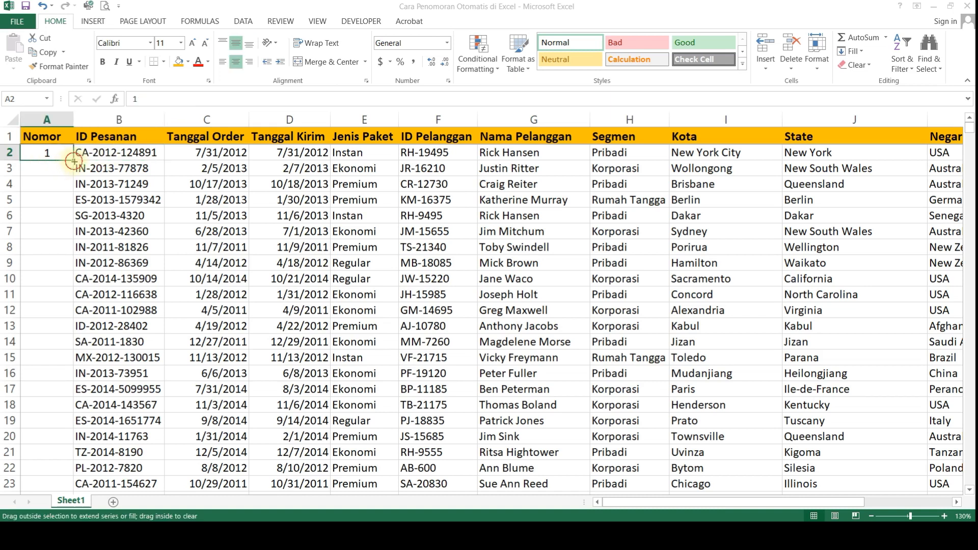
double_click(73, 160)
left_click(88, 485)
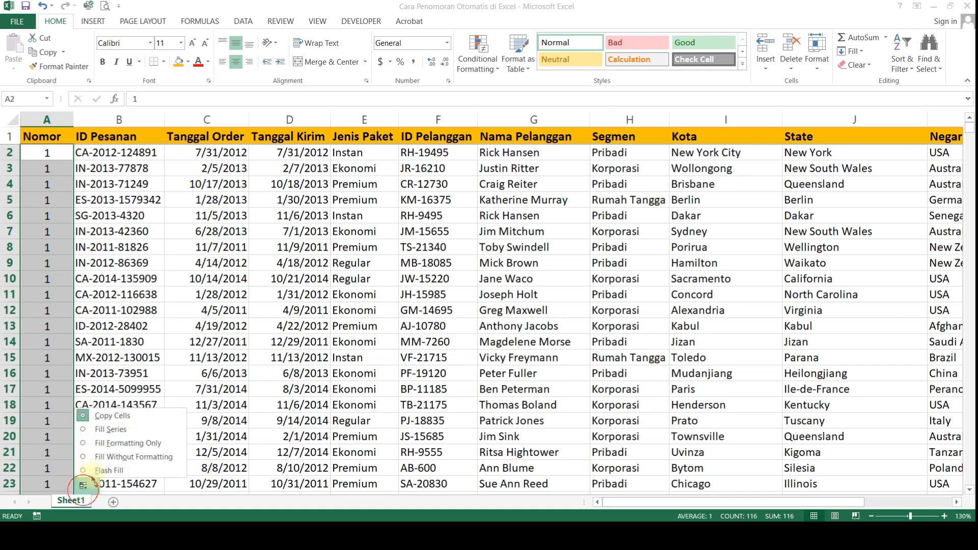
left_click(110, 429)
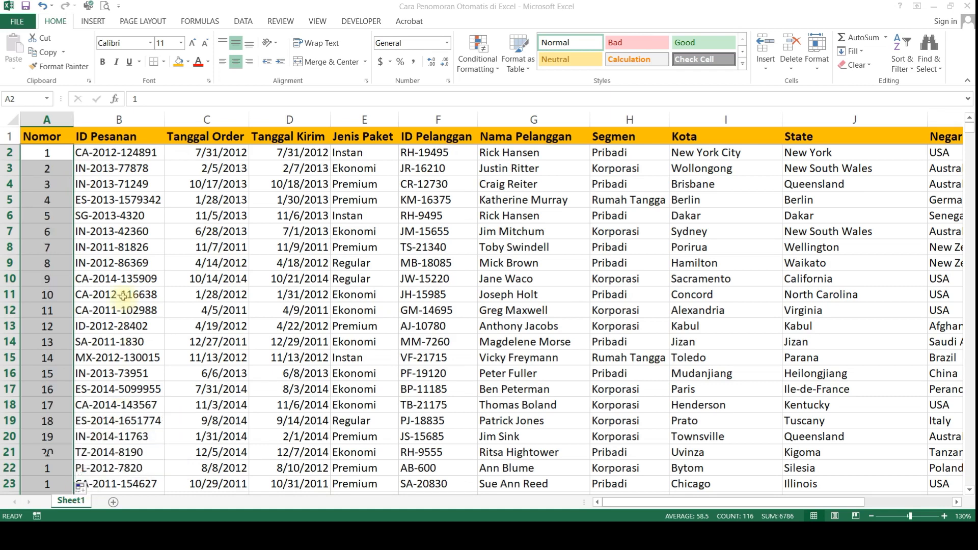
Step: Auto-fill the 2 in A3 down the Nomor column and set the result to Fill Series
left_click(100, 231)
left_click(63, 155)
left_click(62, 167)
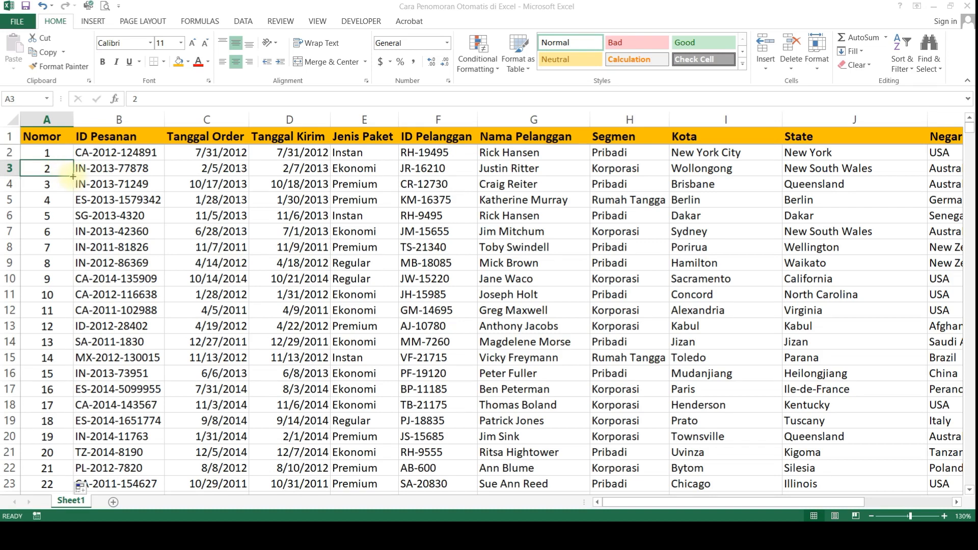
double_click(73, 176)
left_click(83, 487)
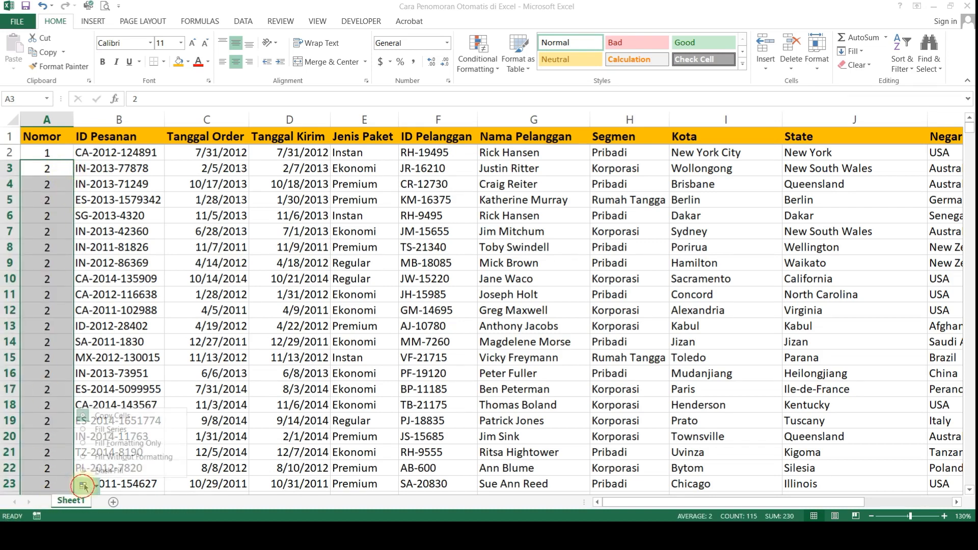
left_click(110, 429)
Step: Delete the Nomor numbers from A3 down to the last data row
left_click(53, 167)
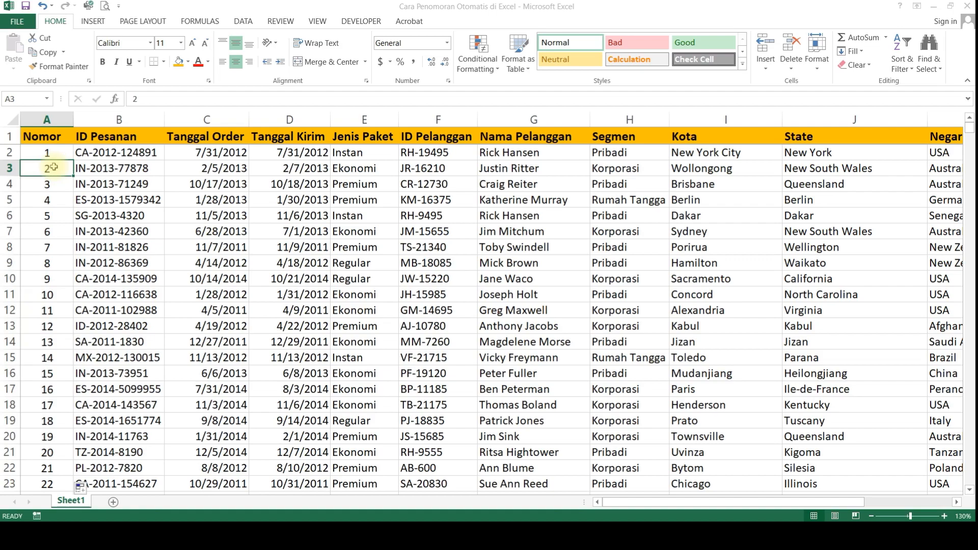
key("ctrl+shift+Down")
key("Delete")
key("Up")
key("Down")
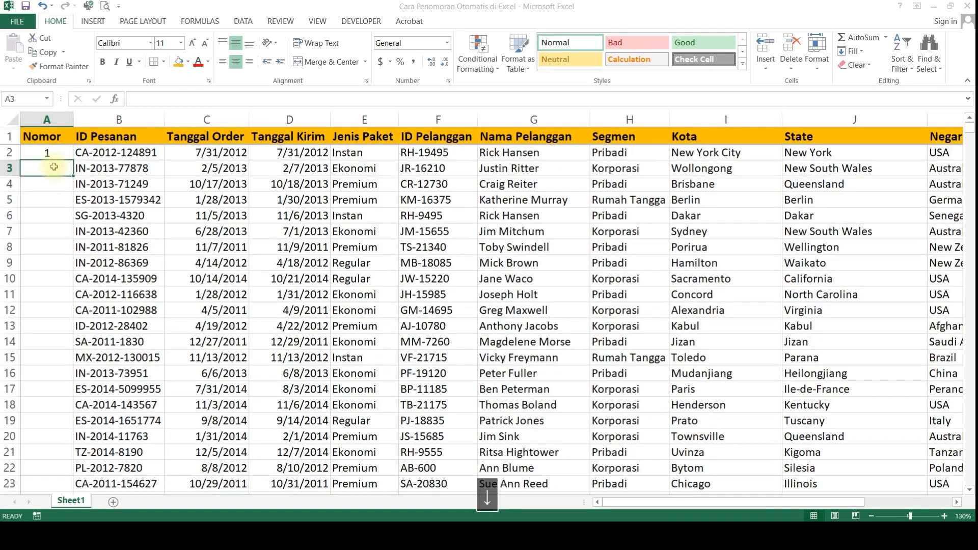
Step: Fill the 1 in A2 down to A16 only and apply Fill Series to number the rows 1 to 15
left_click(54, 152)
left_click_drag(73, 160, 73, 382)
left_click(83, 389)
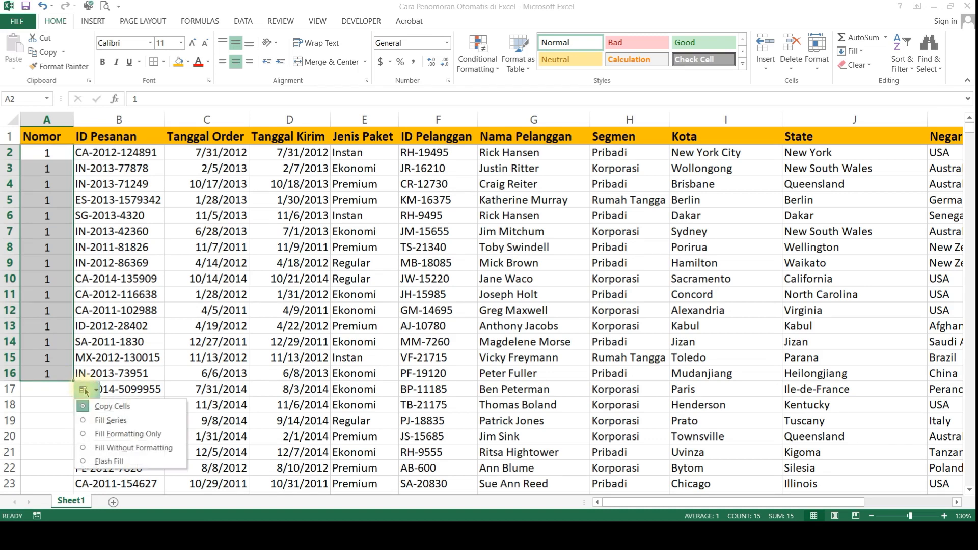
left_click(99, 421)
left_click(168, 245)
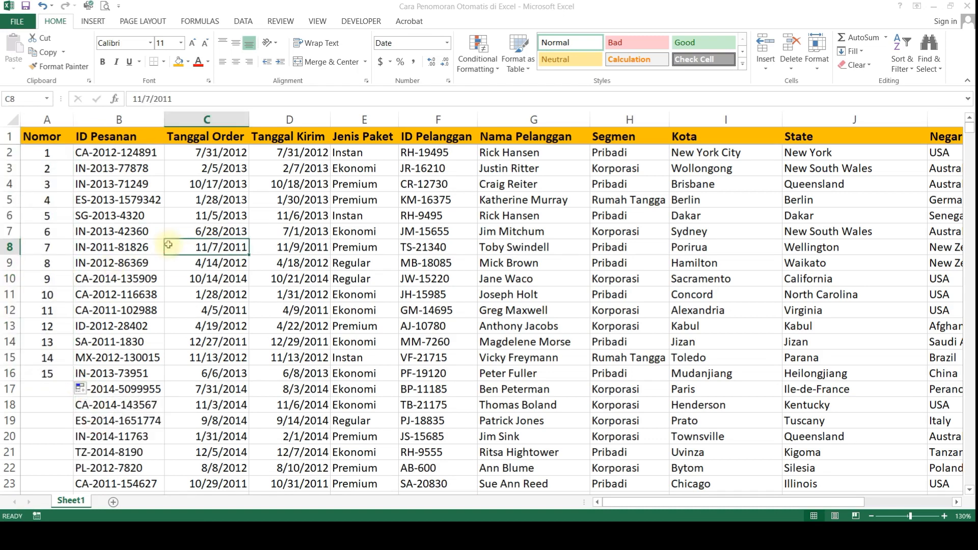
Step: Create a new blank workbook and enter 1 in cell A1
key("ctrl+n")
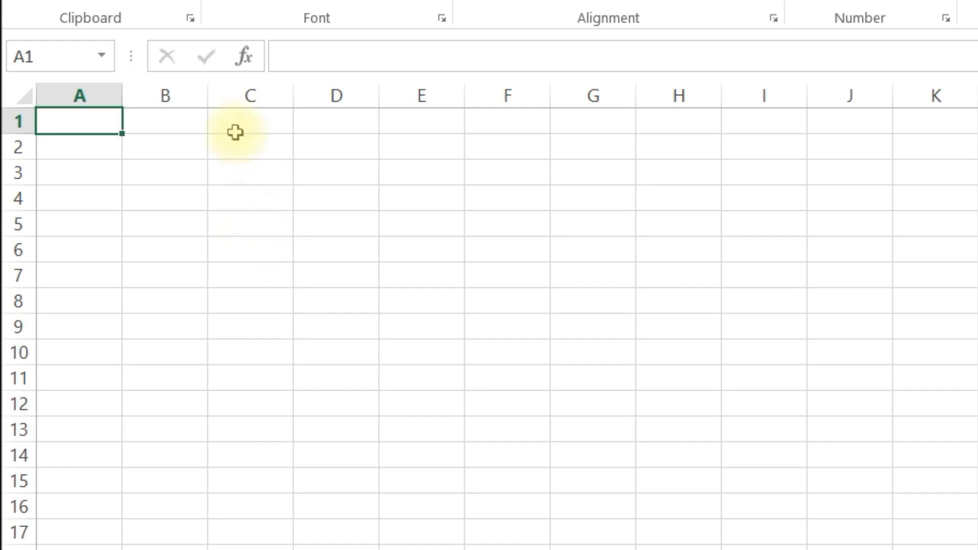
left_click(185, 93)
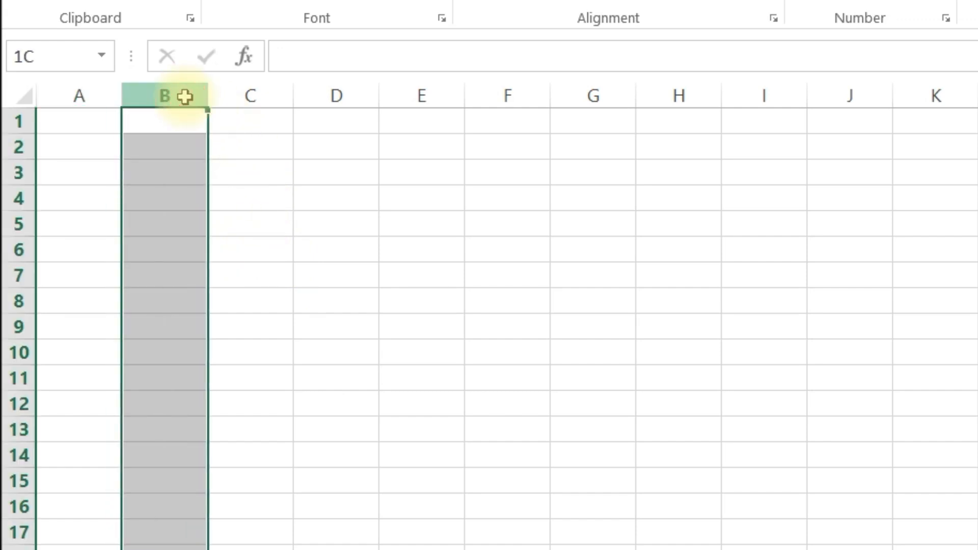
left_click(97, 120)
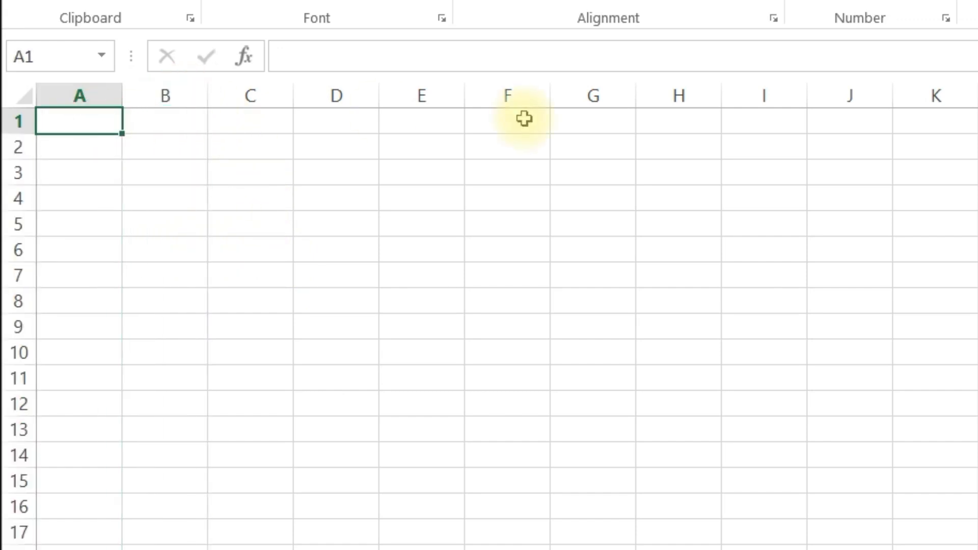
type("1")
key("Return")
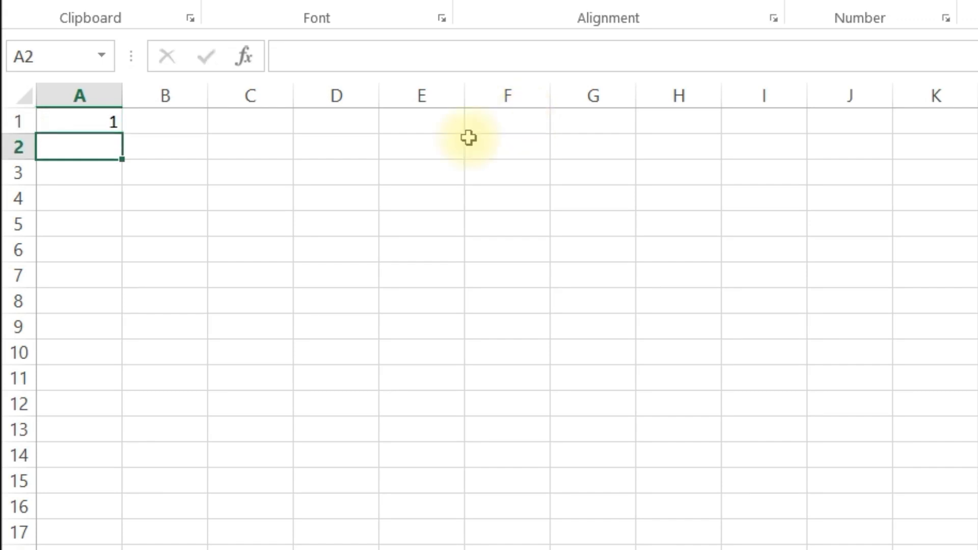
Step: Try to auto-fill the 1 in A1 down its column and examine adjacent cells B1:B14 for neighbouring data
left_click(74, 127)
left_click(125, 135)
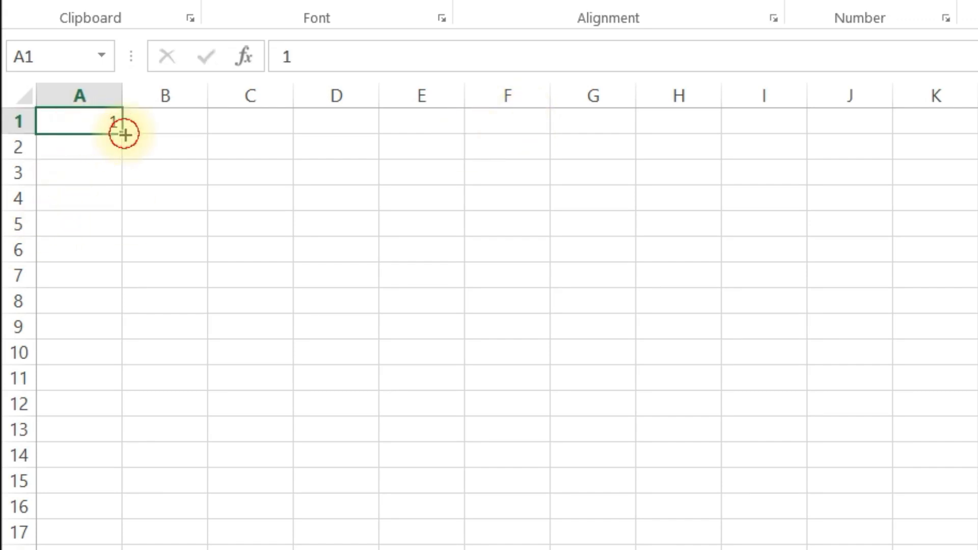
left_click(179, 126)
left_click_drag(179, 130, 202, 455)
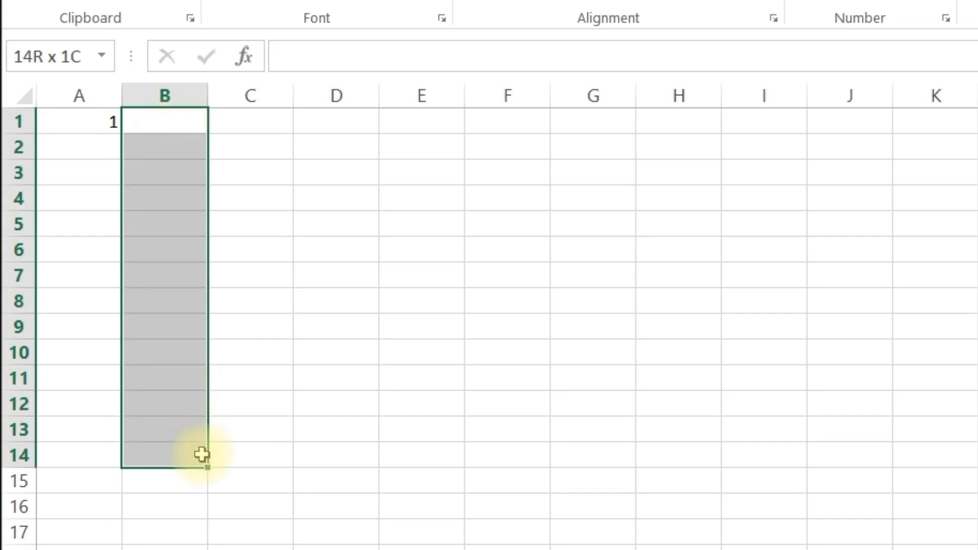
left_click_drag(202, 455, 201, 454)
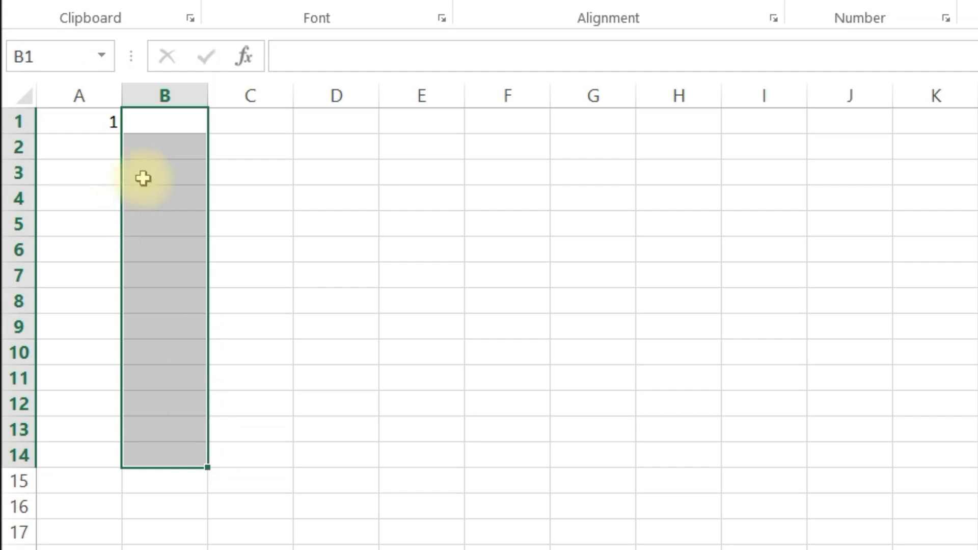
left_click(157, 122)
left_click_drag(157, 123, 170, 471)
left_click(83, 121)
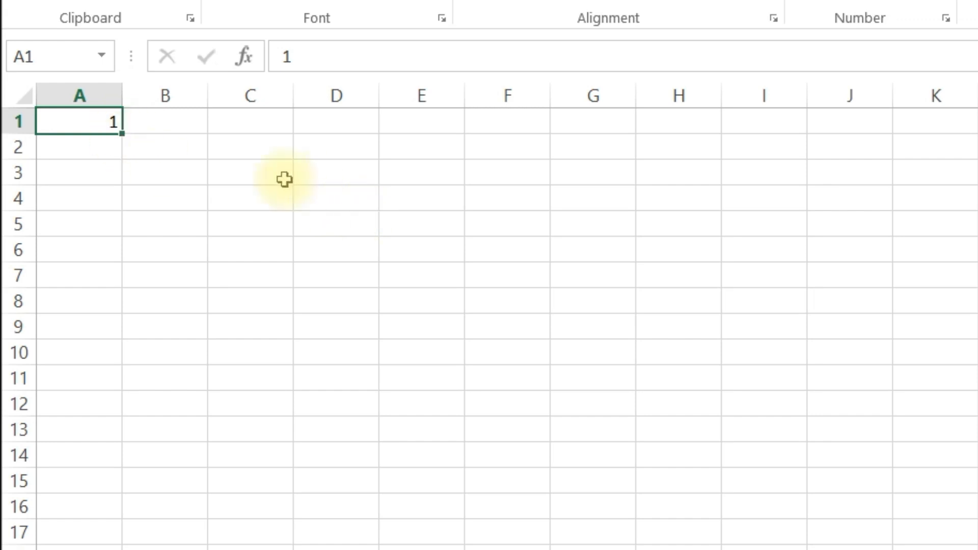
left_click(305, 179)
Step: Fill the 1 in A1 down to A20 and apply Fill Series to number the rows 1 to 20
left_click(102, 118)
left_click_drag(126, 136, 173, 549)
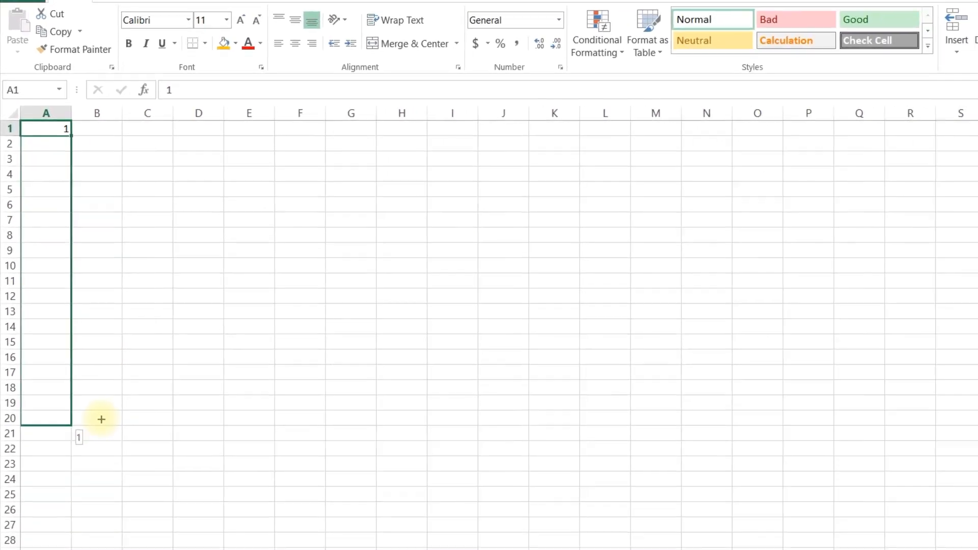
left_click_drag(101, 420, 102, 419)
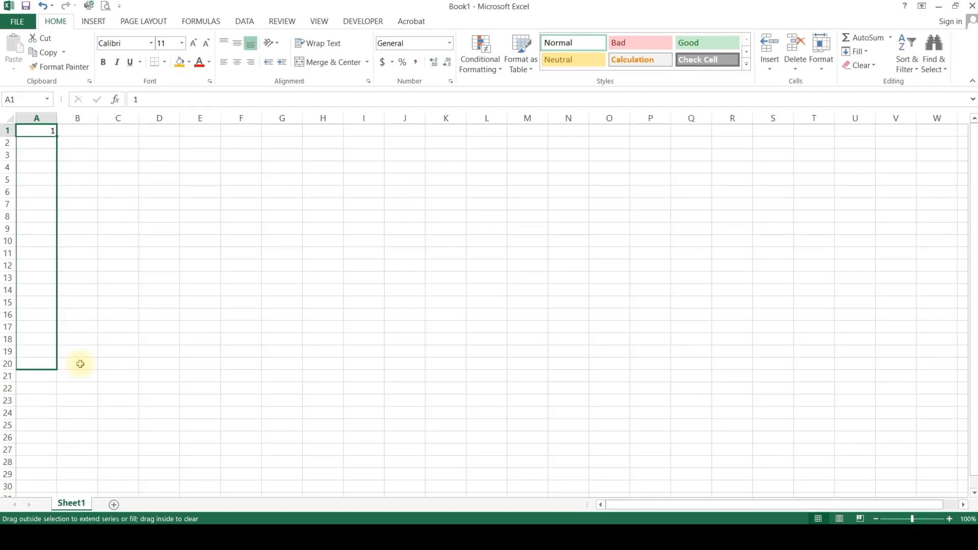
left_click_drag(80, 364, 80, 363)
left_click(64, 377)
left_click(94, 408)
left_click(340, 337)
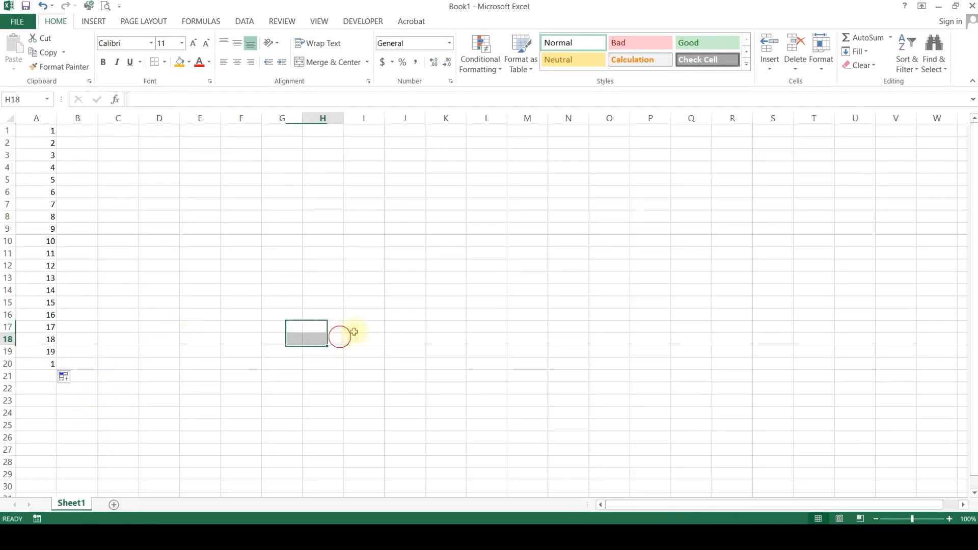
Step: Close the Book1 workbook without saving its changes
left_click(971, 7)
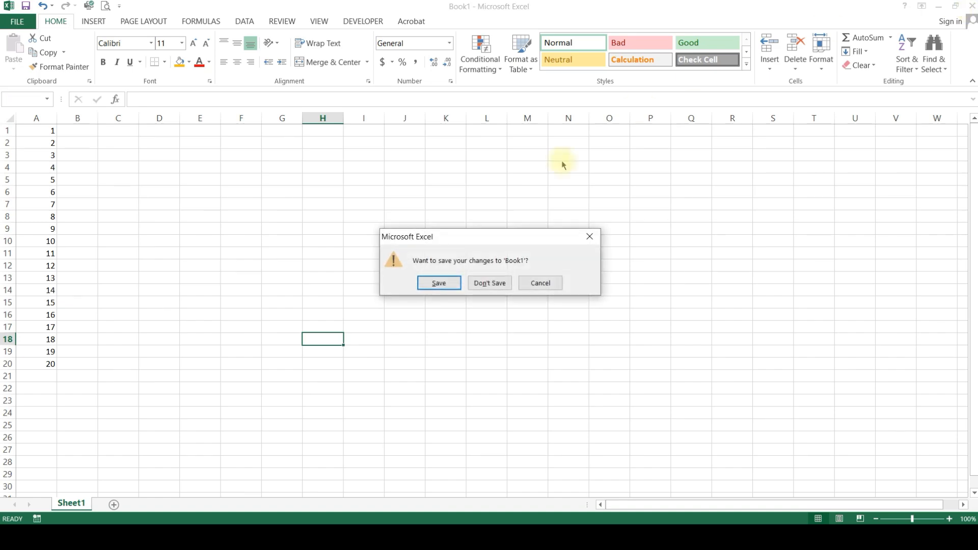
left_click(497, 283)
Step: Clear the Nomor numbers from A2 down and enter 1 in A2
left_click(44, 156)
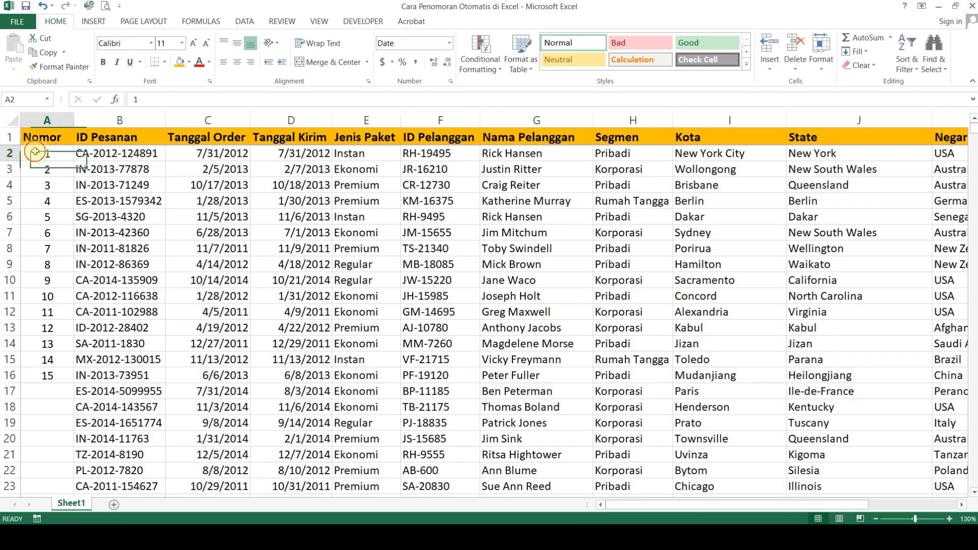
key("ctrl+shift+Down")
key("Delete")
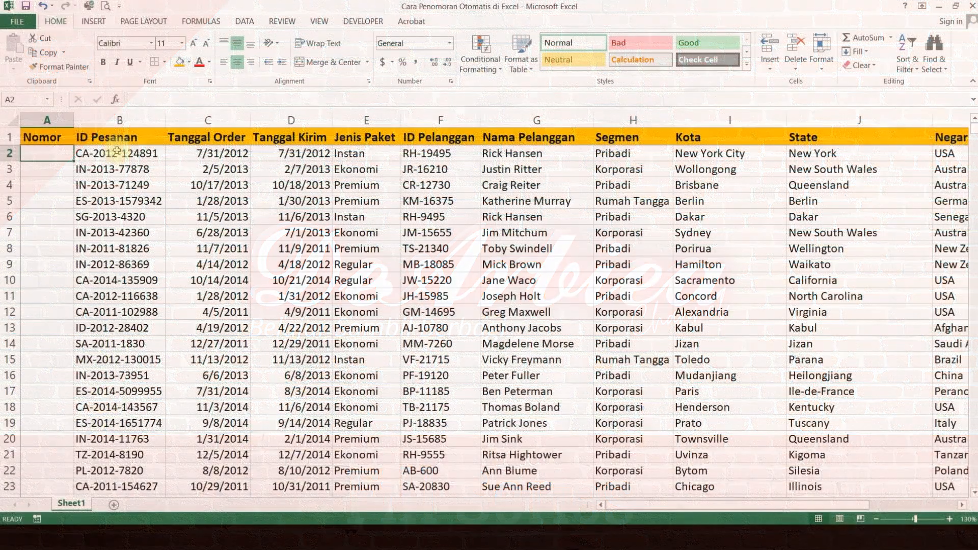
type("1")
key("Return")
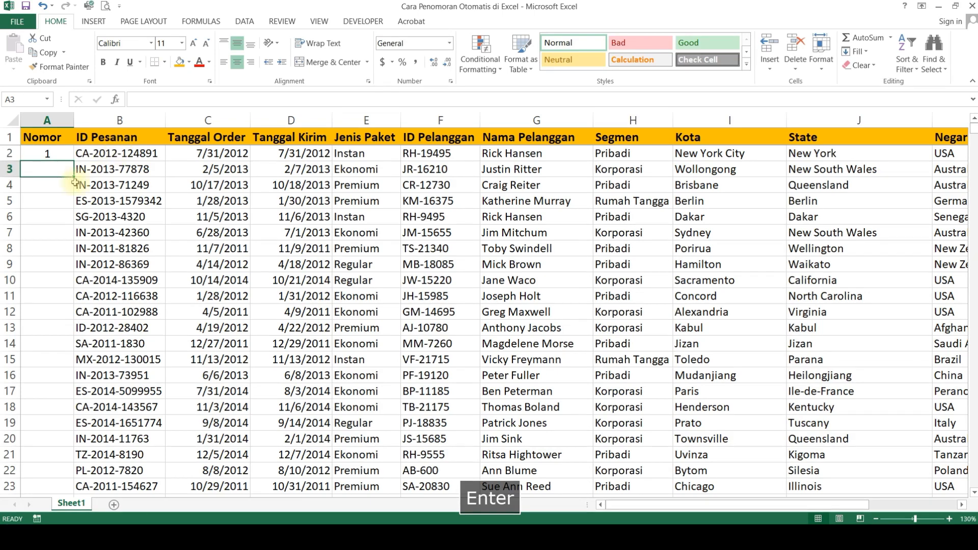
left_click(58, 155)
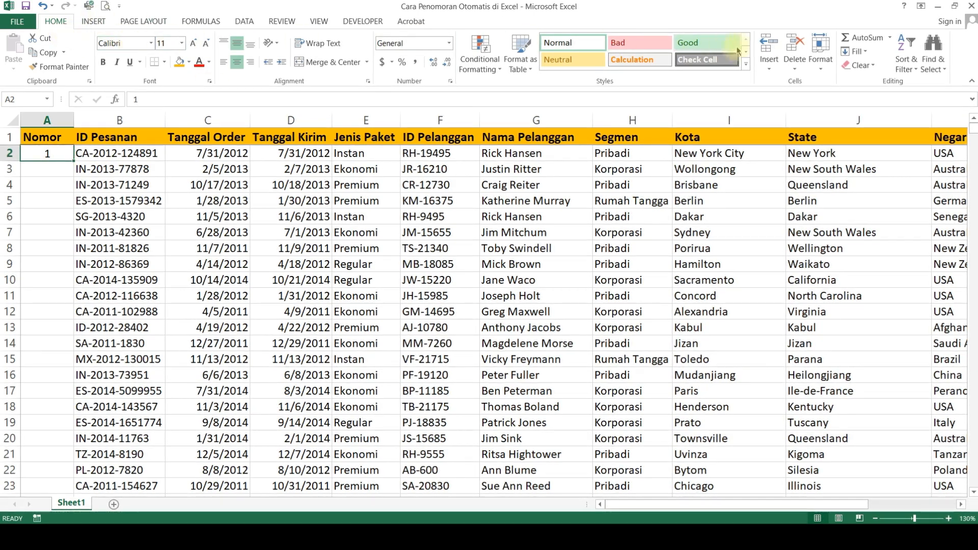
left_click(864, 53)
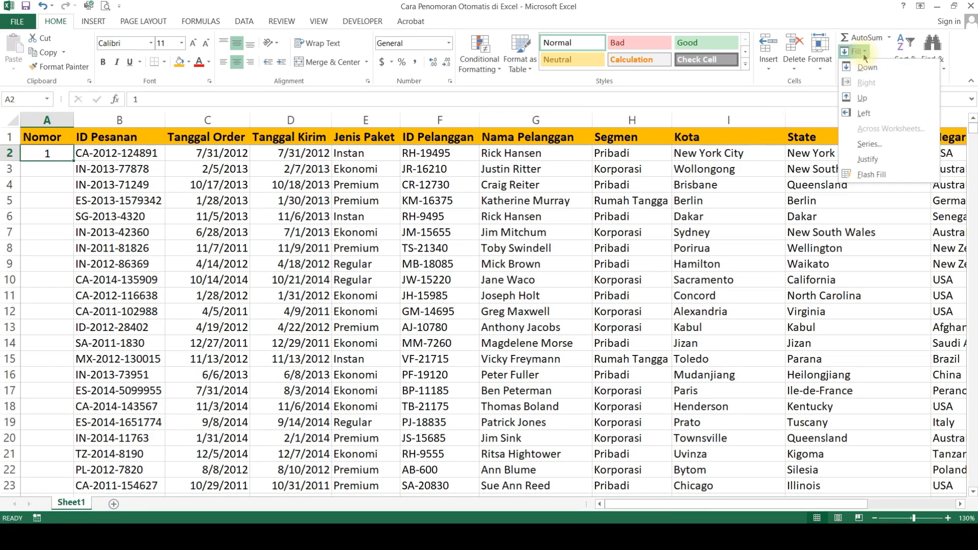
left_click(875, 146)
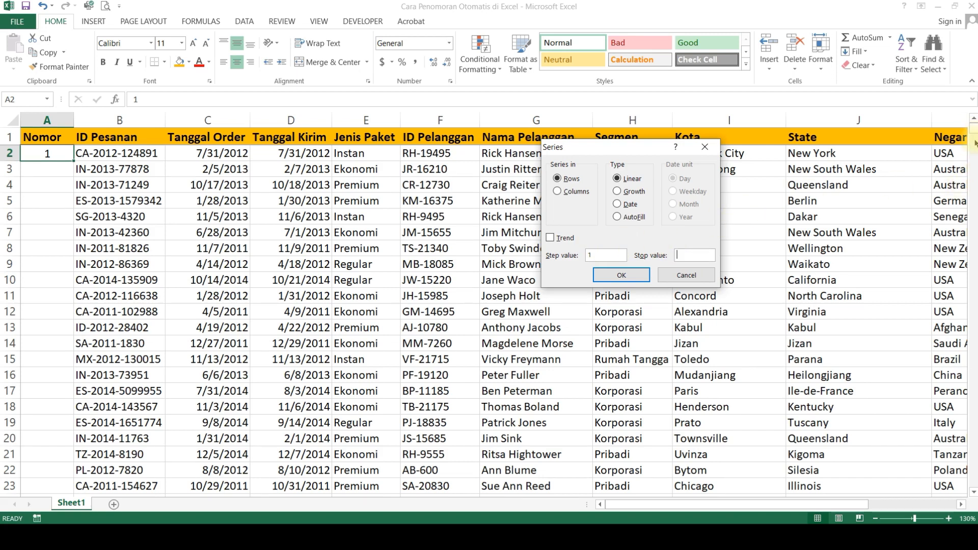
key("Escape")
Step: Check the row number of the last record in the ID Pesanan column and return to A2
mouse_move(974, 144)
left_mouse_down()
mouse_move(975, 160)
mouse_move(975, 148)
left_mouse_up()
left_click(118, 225)
key("ctrl+Up")
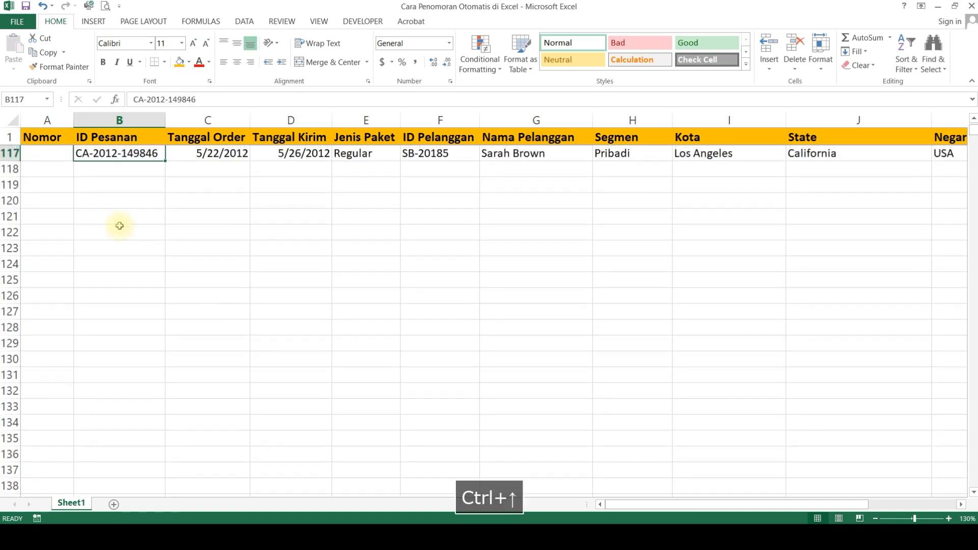
key("Left")
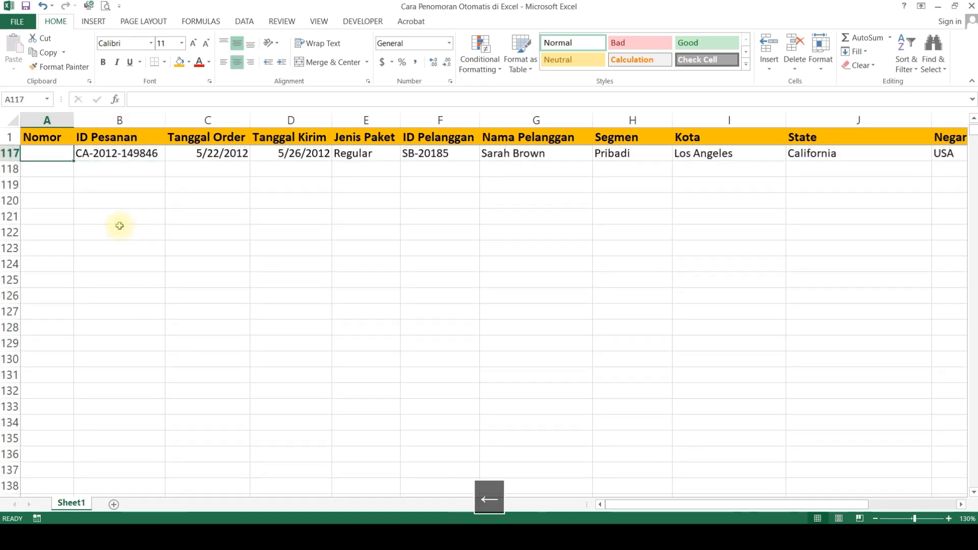
left_click(10, 153)
left_click(47, 153)
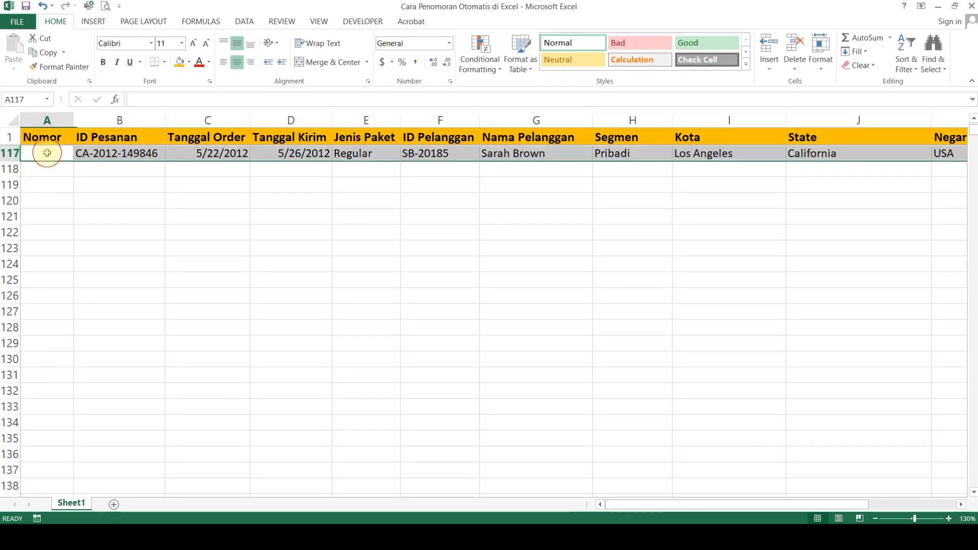
key("ctrl+Up")
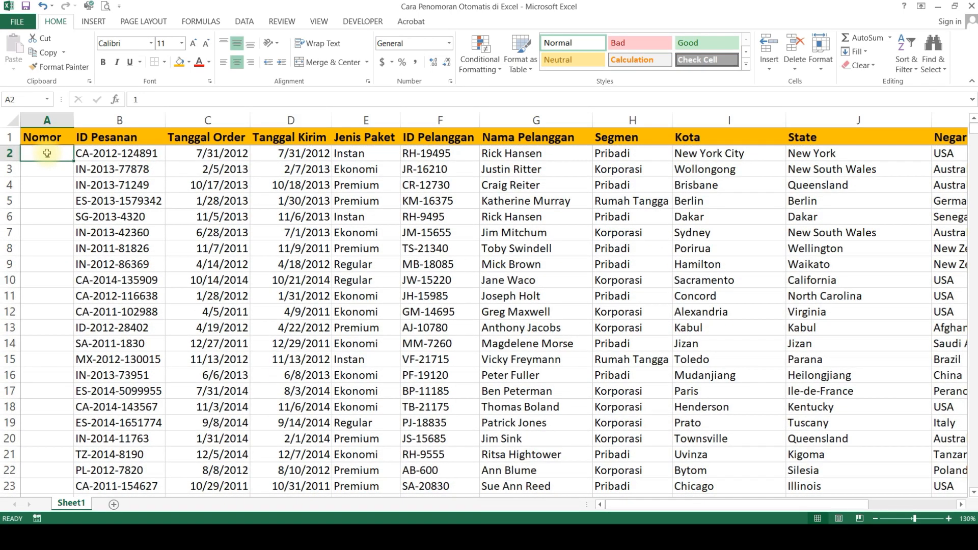
Step: Fill a linear series in columns from A2 with step value 1 and stop value 116
left_click(852, 52)
left_click(871, 152)
left_click(610, 256)
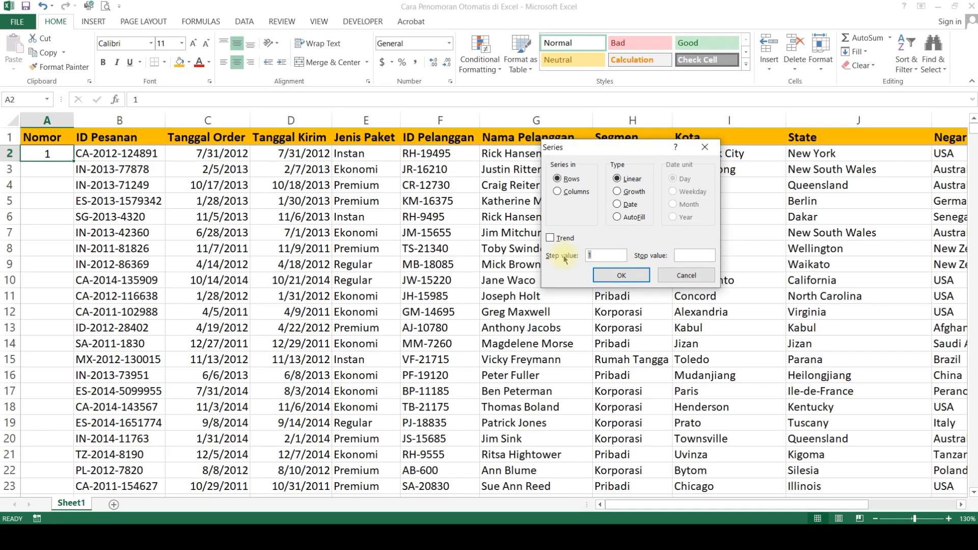
left_click(697, 255)
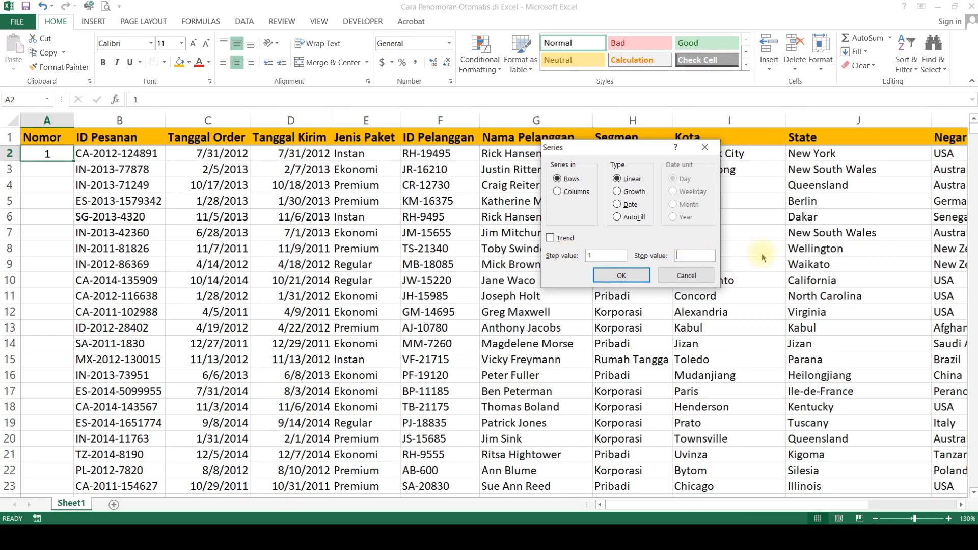
type("117")
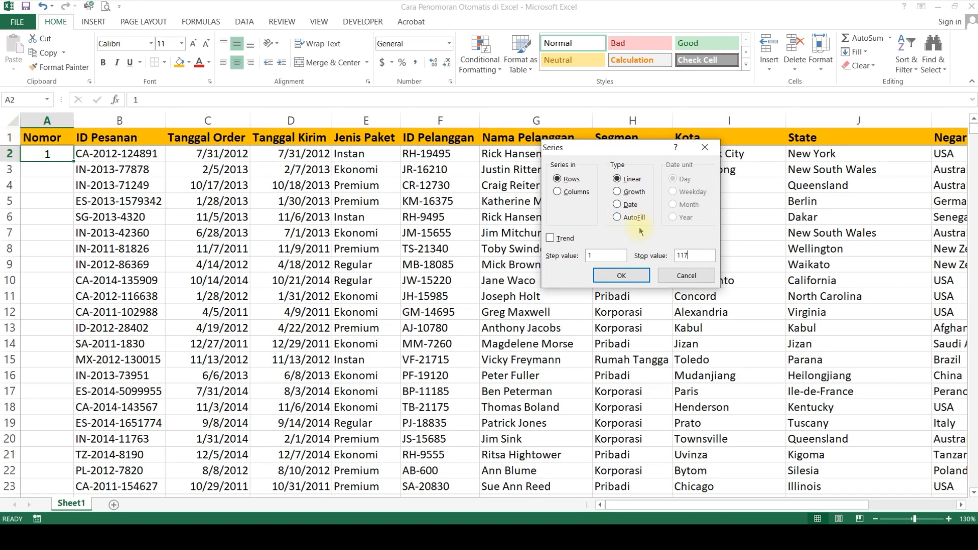
key("BackSpace")
type("6")
left_click(576, 195)
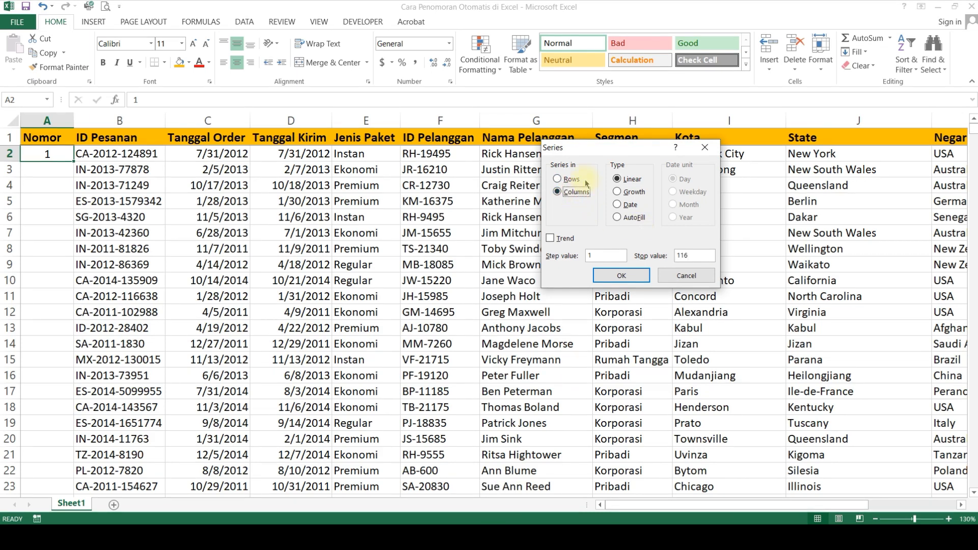
left_click(621, 276)
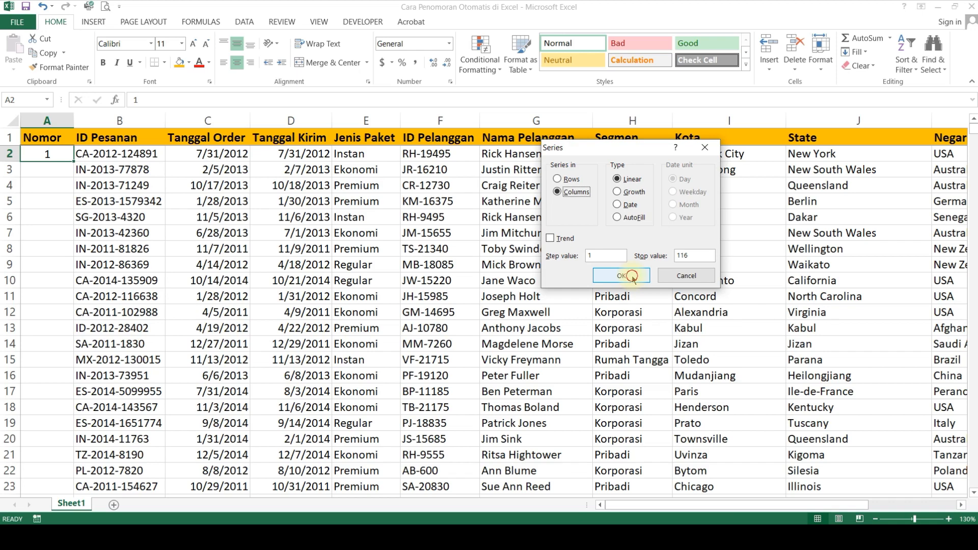
Step: Check the filled Nomor numbers from A2 down to the last record and return to A2
left_click_drag(60, 154, 75, 307)
left_click(134, 281)
left_click(47, 154)
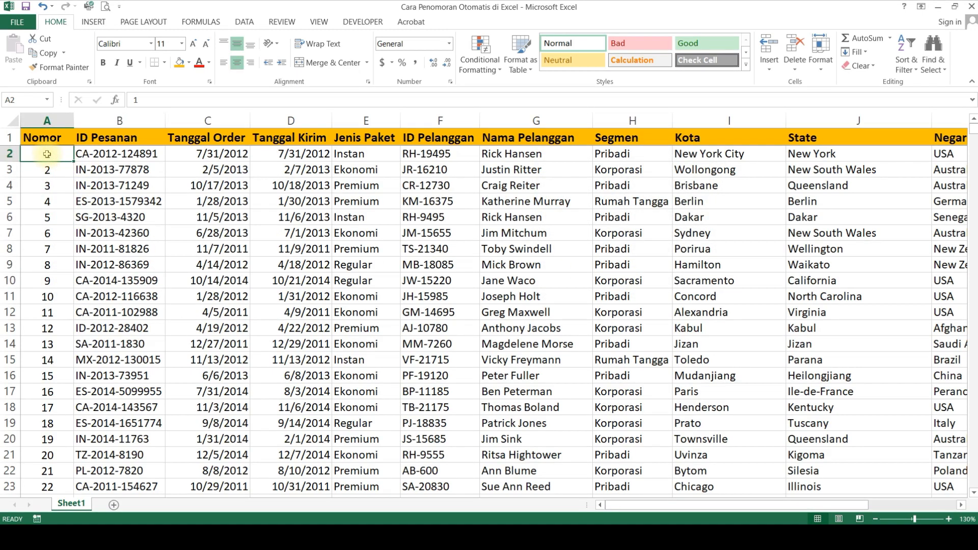
key("ctrl+Down")
key("ctrl+Up")
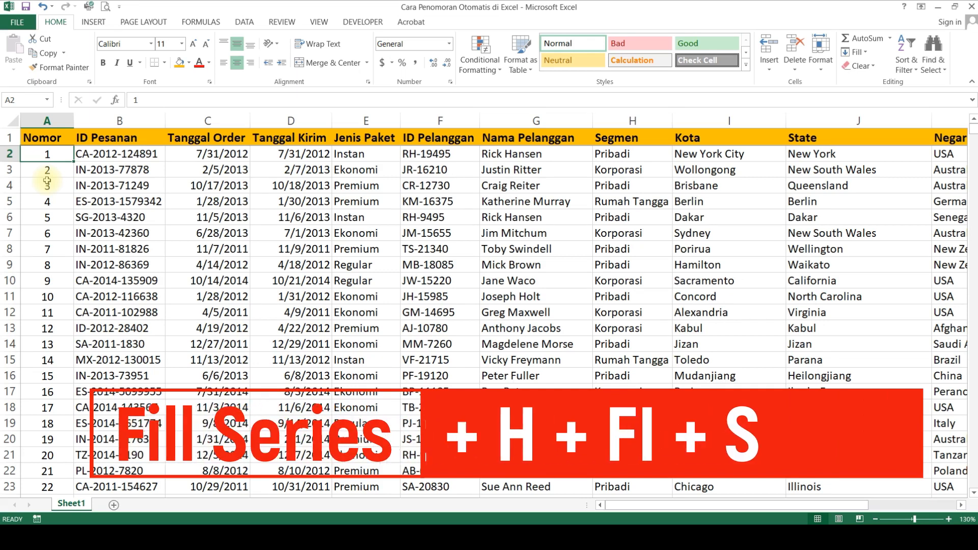
Step: Examine the Rows and Columns choices in the Series dialog for A2 and leave it without applying
key("alt+h")
key("f")
key("i")
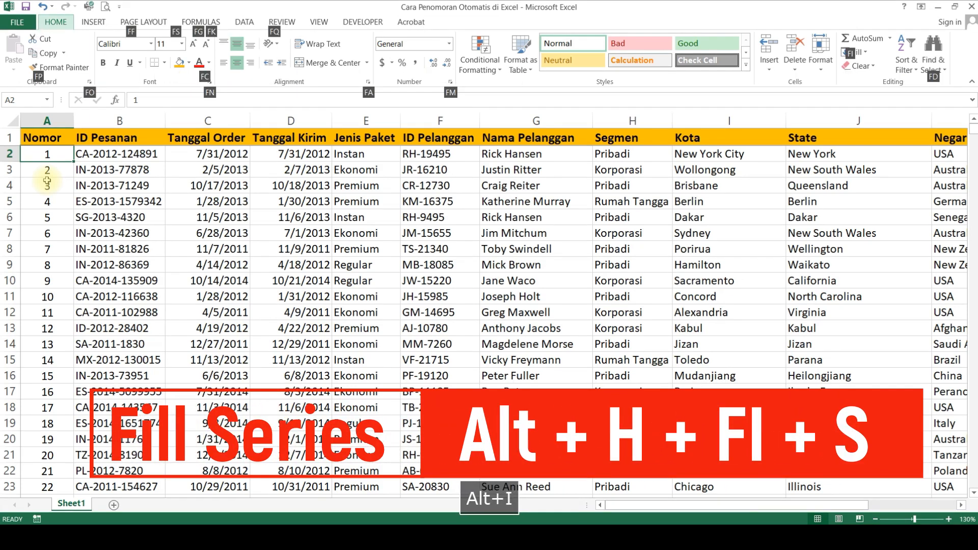
key("s")
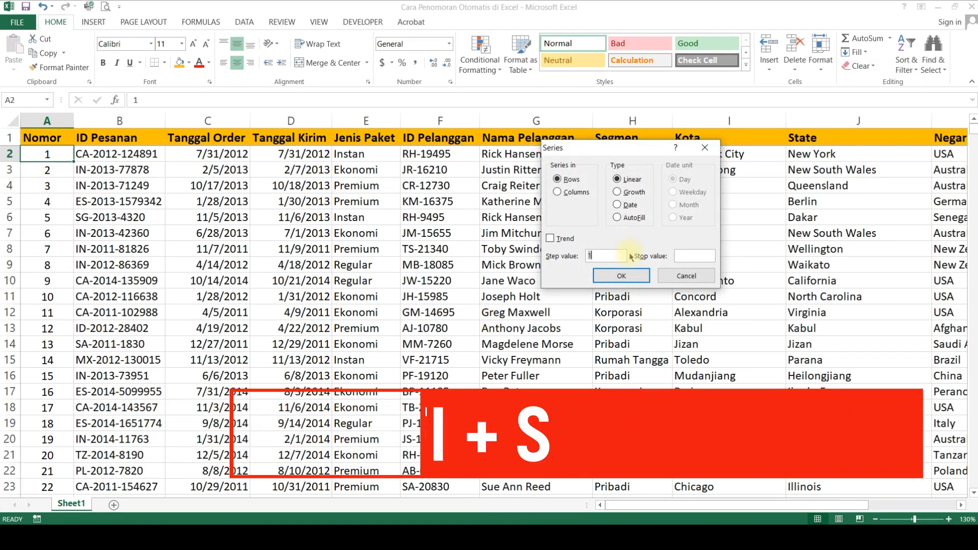
left_click_drag(610, 149, 589, 191)
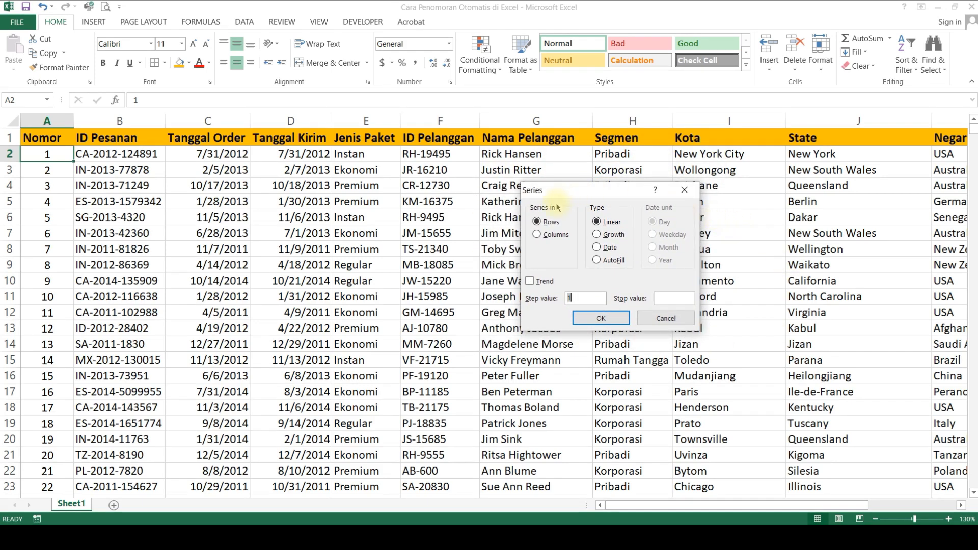
left_click(553, 222)
left_click(555, 235)
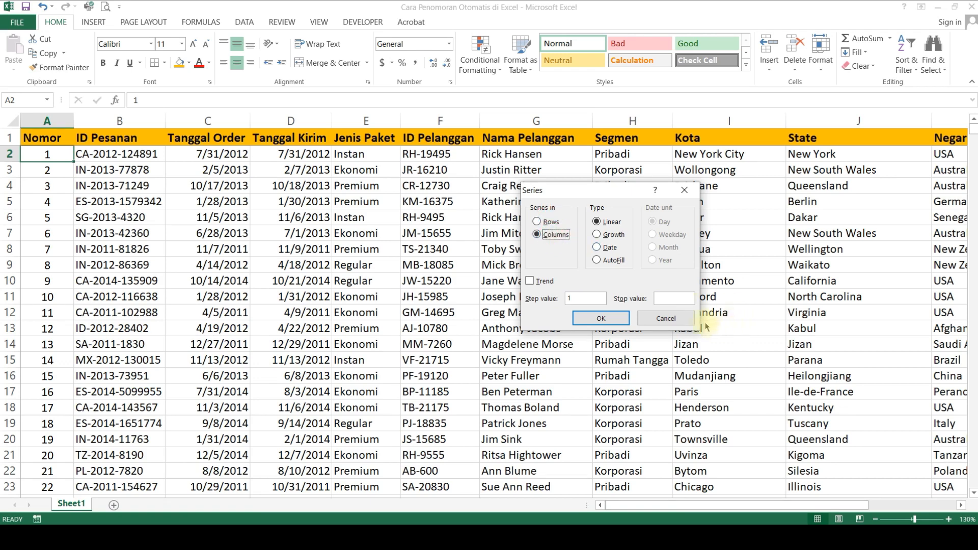
key("Escape")
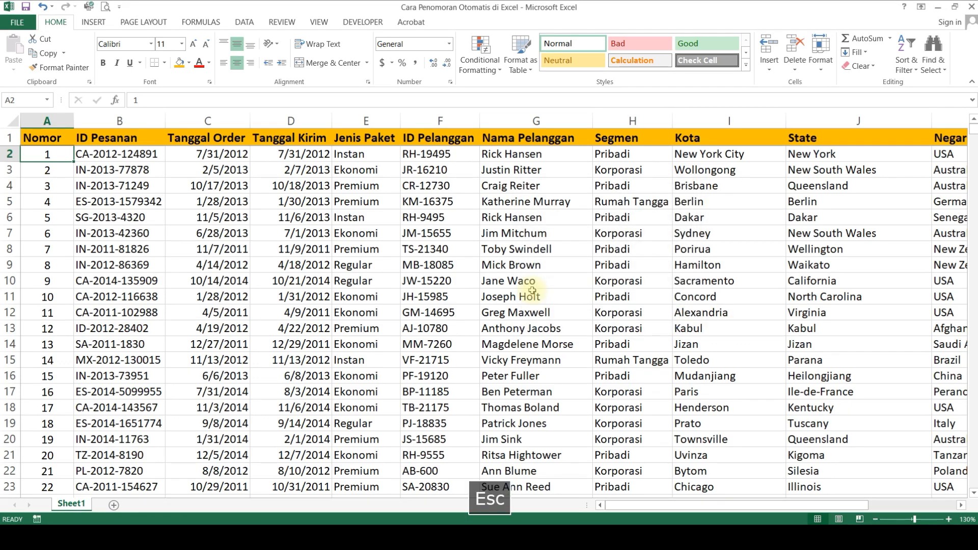
Step: Create another new blank workbook
key("ctrl+n")
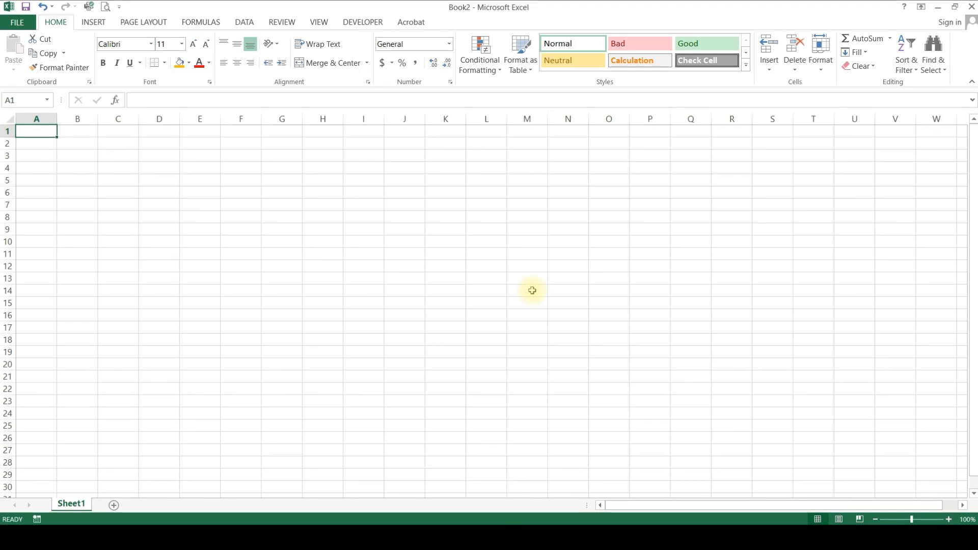
key("alt")
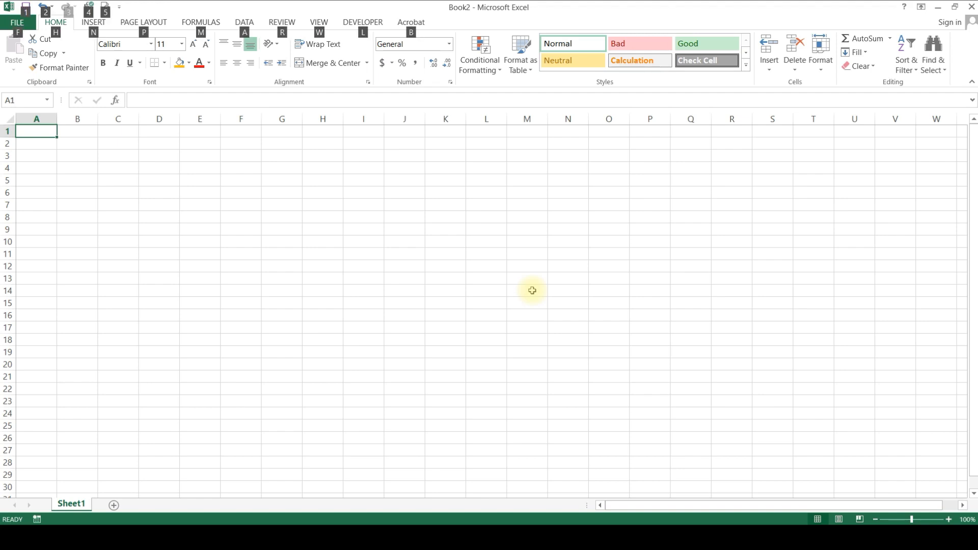
key("Escape")
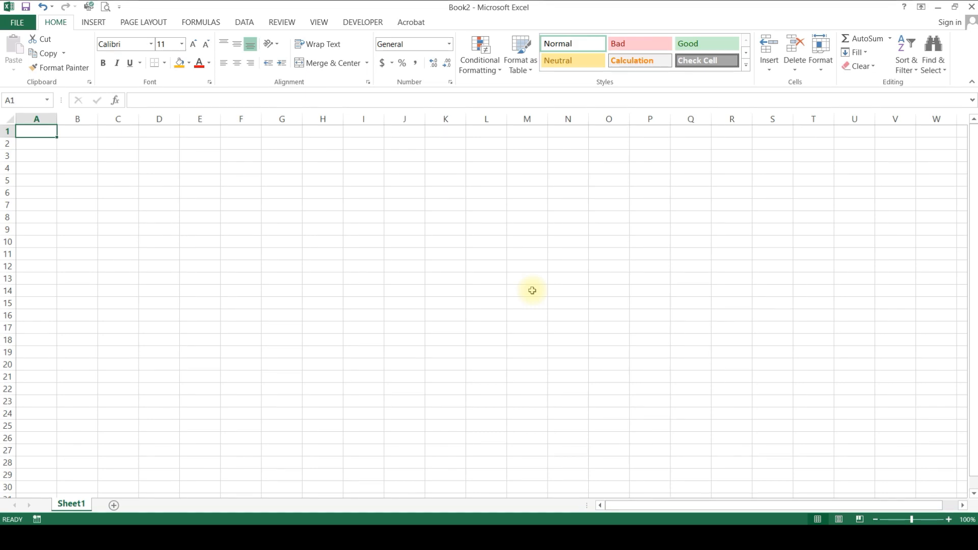
Step: Try to fill a linear series in rows from the empty cell A1 with step value 1 and stop value 10
key("alt+h")
key("f")
key("i")
key("s")
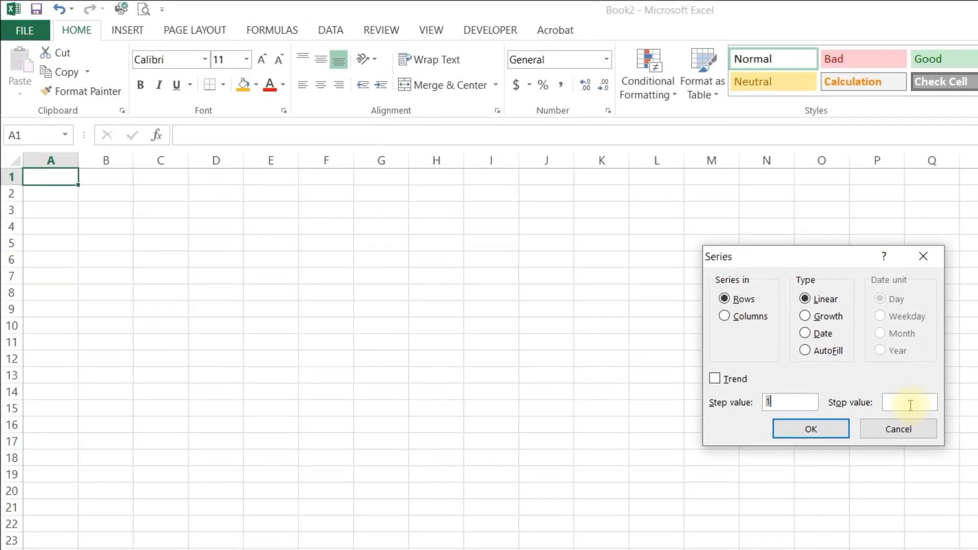
left_click(910, 406)
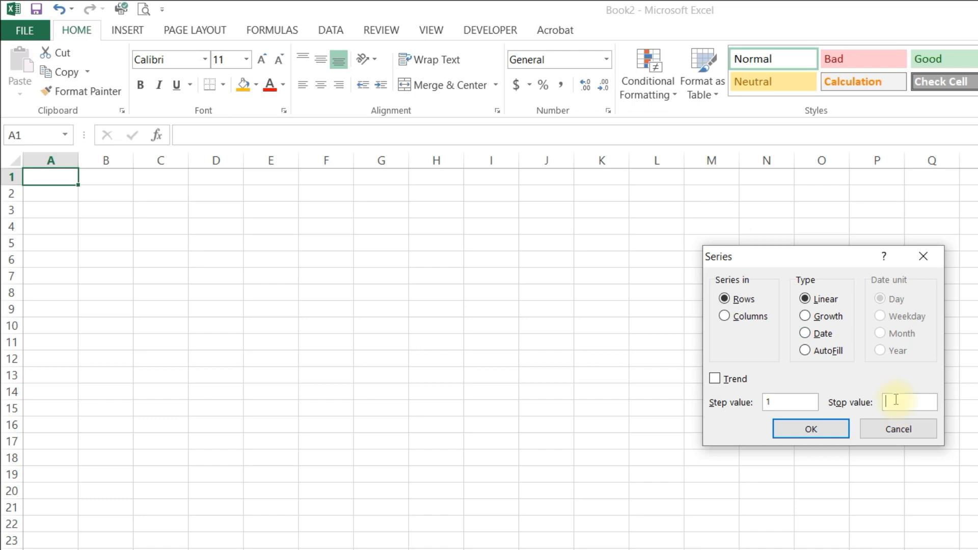
type("10")
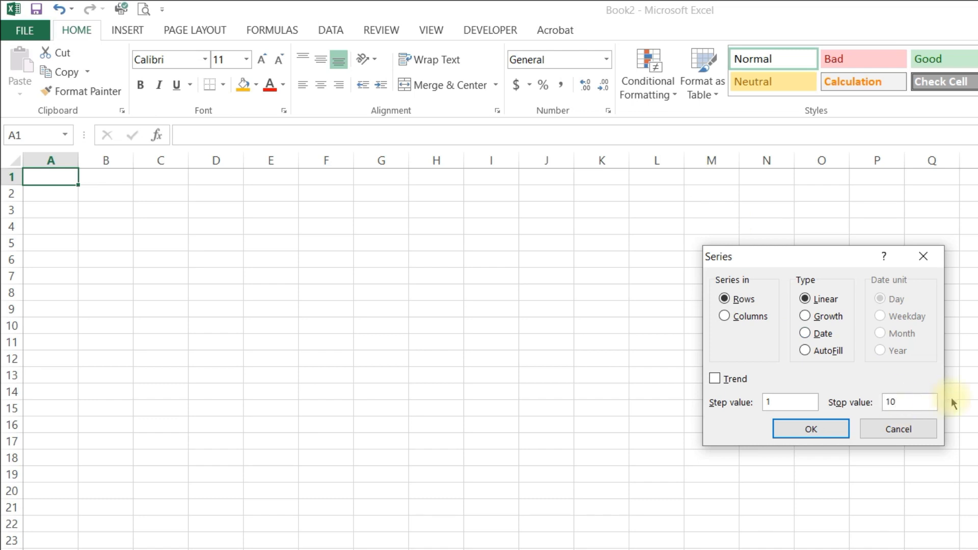
key("Return")
Step: Enter 1 in A1 as the starting number and select that cell again
type("1")
key("Return")
key("Up")
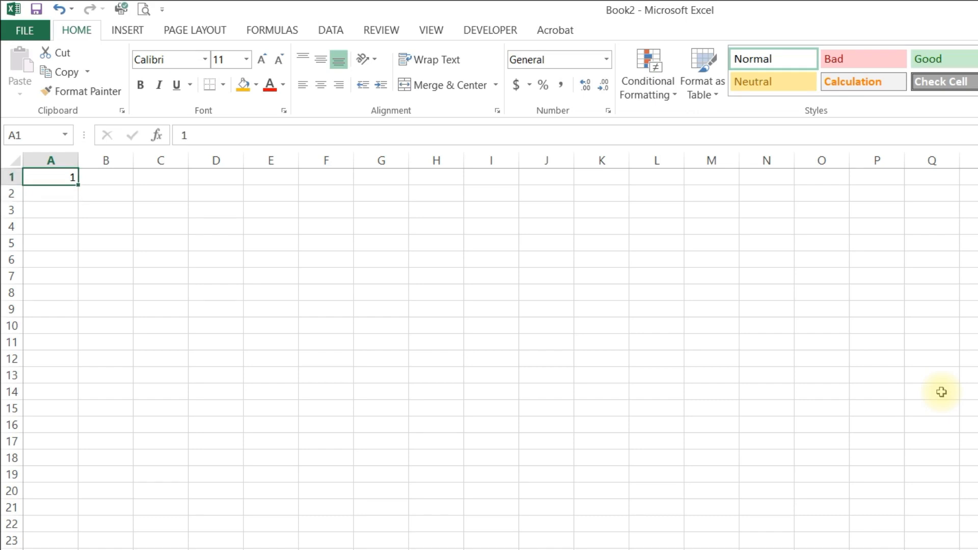
key("alt")
key("h")
key("Escape")
key("Escape")
Step: Fill a linear series in rows from A1 with step value 1 and stop value 10
key("alt+h")
key("f")
key("i")
key("s")
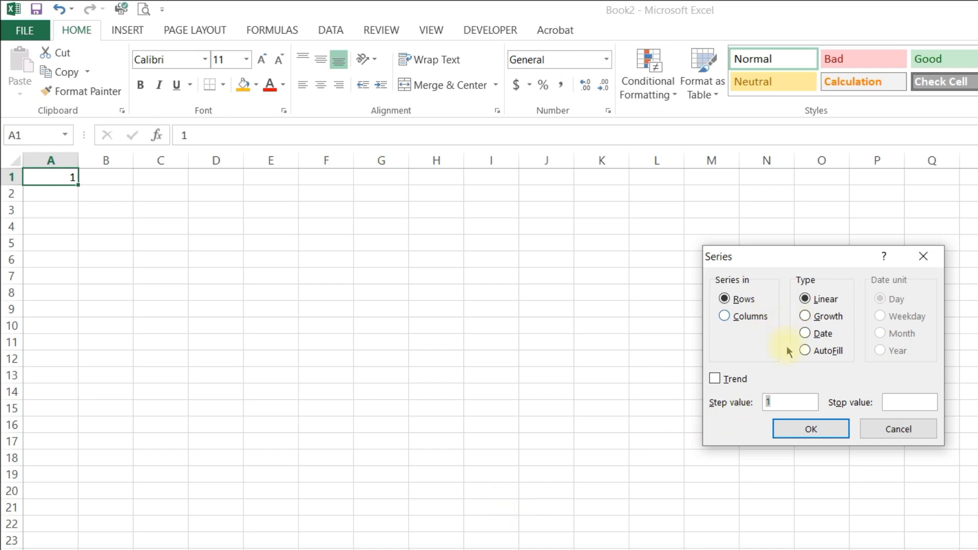
left_click(791, 403)
left_click(886, 402)
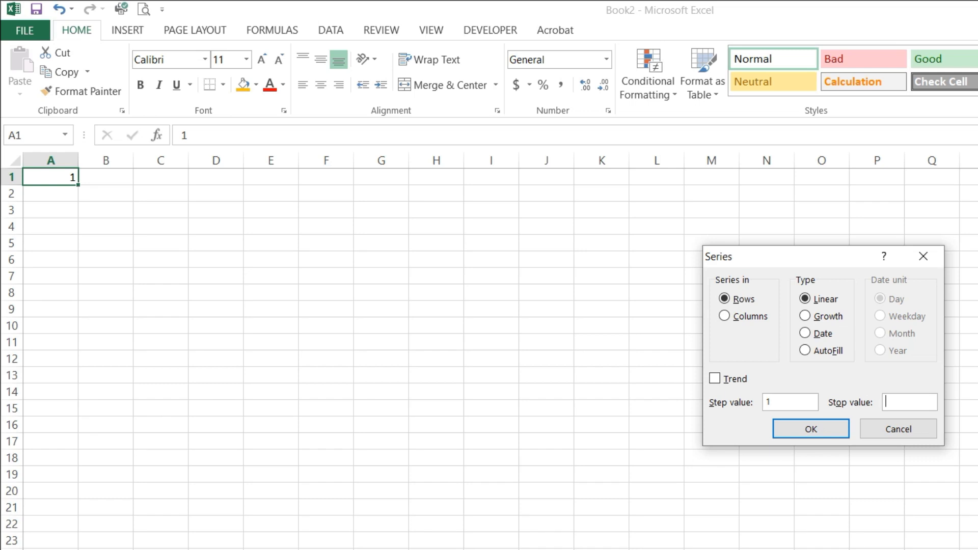
type("10")
key("Return")
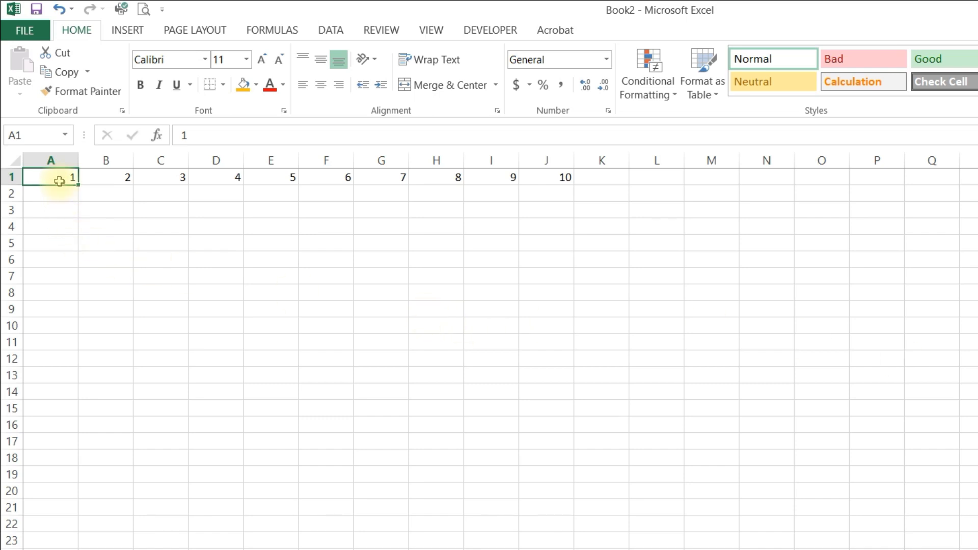
Step: Fill a linear series in columns from A1 with step value 1 and stop value 10
left_click_drag(60, 179, 68, 327)
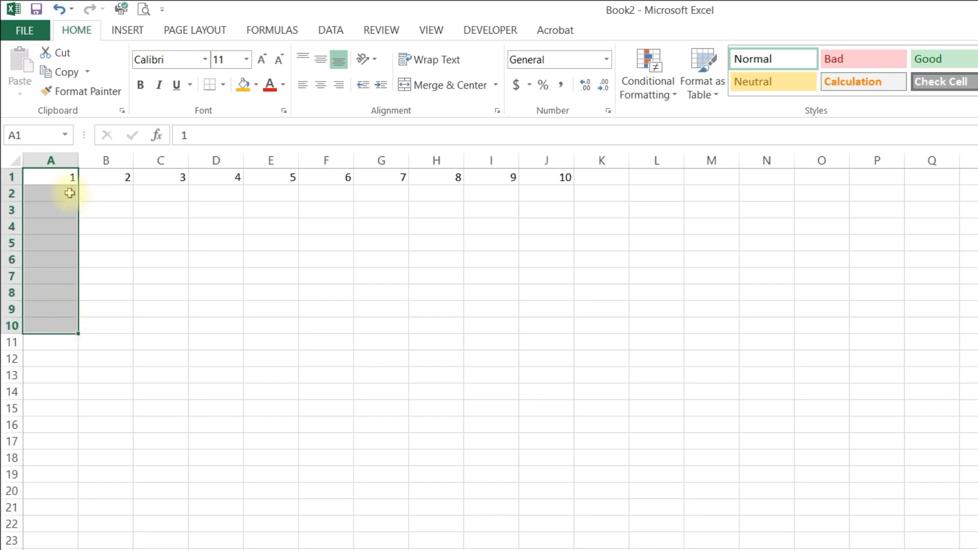
left_click(67, 177)
key("alt+h")
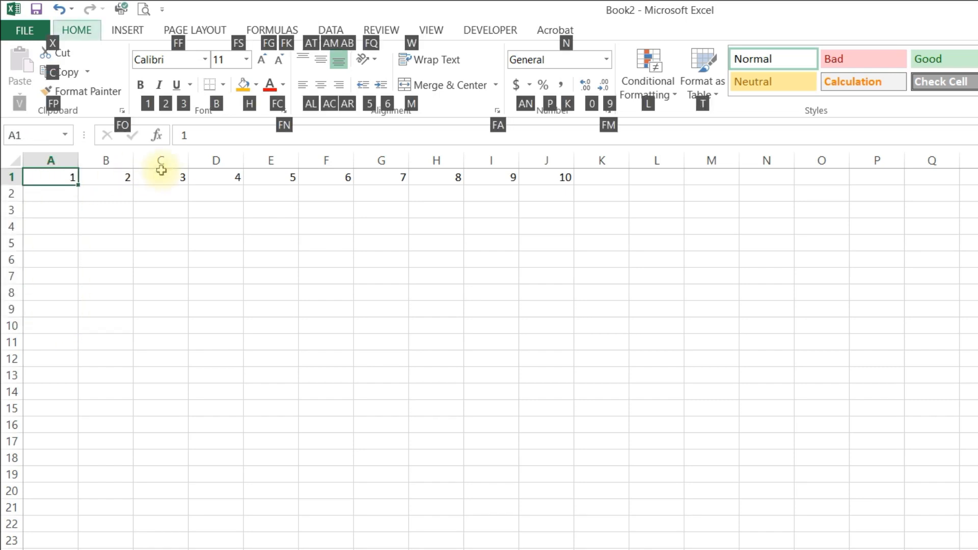
key("f")
key("i")
key("s")
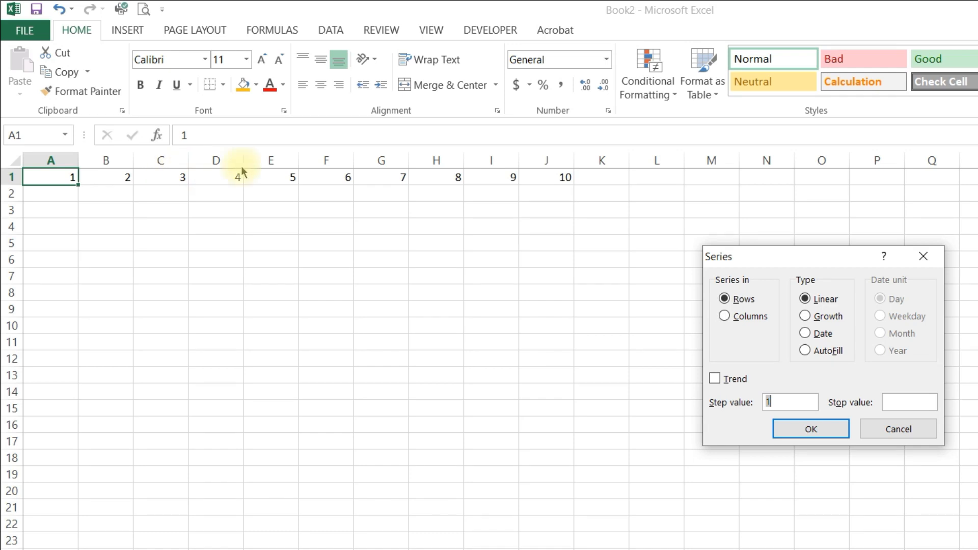
left_click(747, 317)
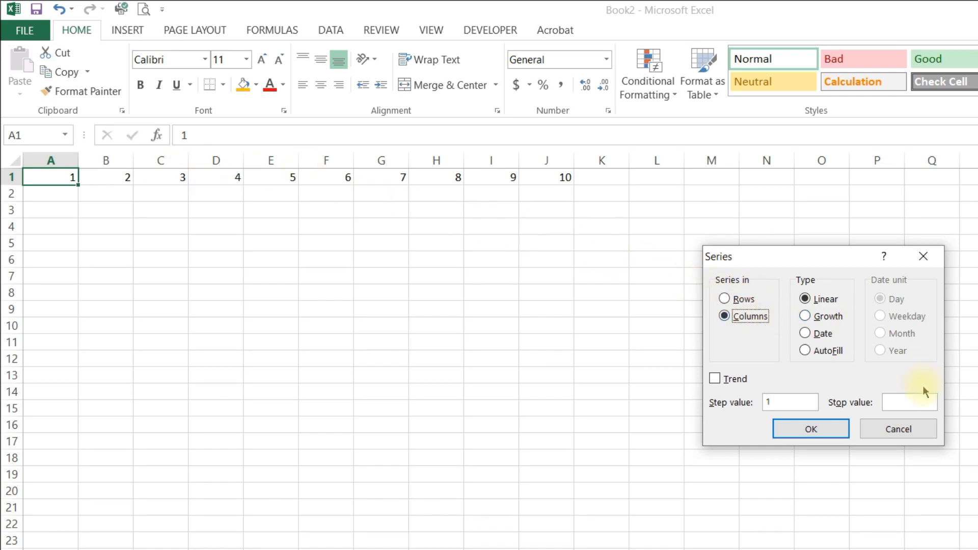
left_click(919, 406)
type("10")
key("Return")
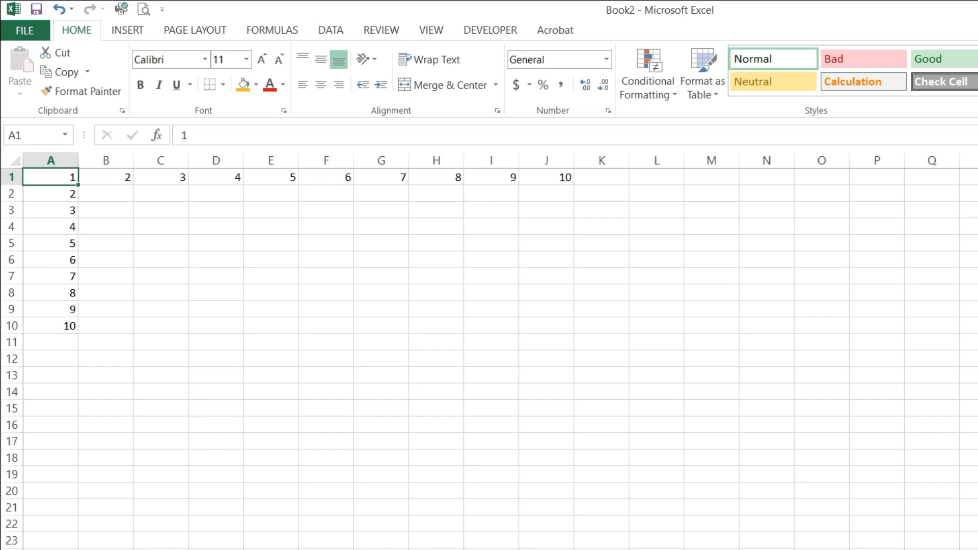
Step: Clear the number series in A1:J1 and the remaining numbers in A2:A10
left_click_drag(51, 177, 563, 176)
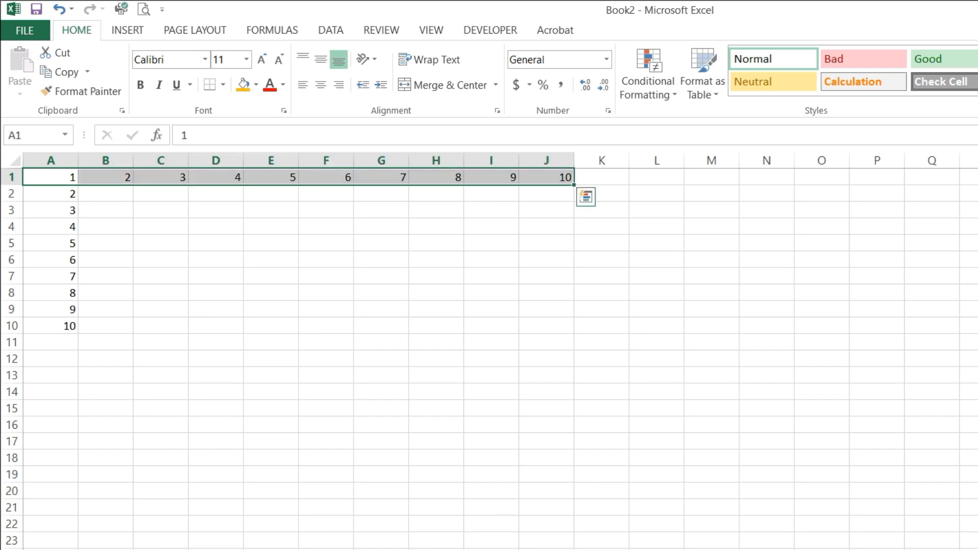
key("Delete")
key("ctrl+Home")
key("Down")
key("ctrl+shift+Down")
key("Delete")
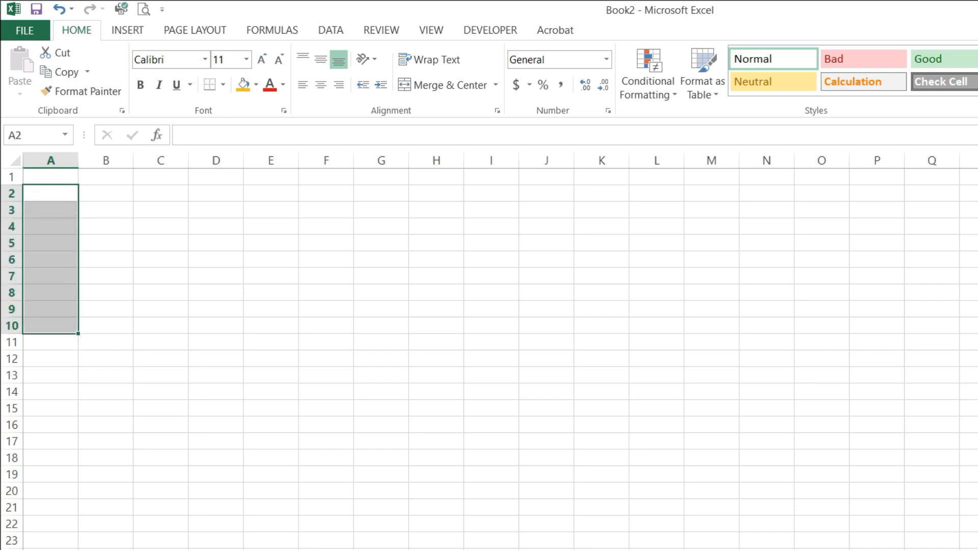
Step: Enter 1 in A1 as the starting number
key("ctrl+Home")
type("1")
key("Return")
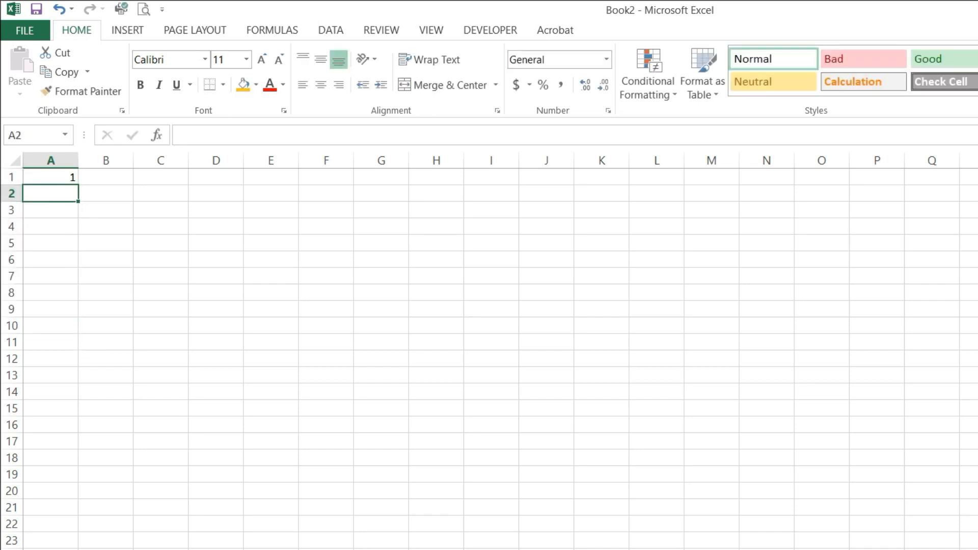
Step: Set the starting number in A1 to 2 and select that cell again
left_click(72, 176)
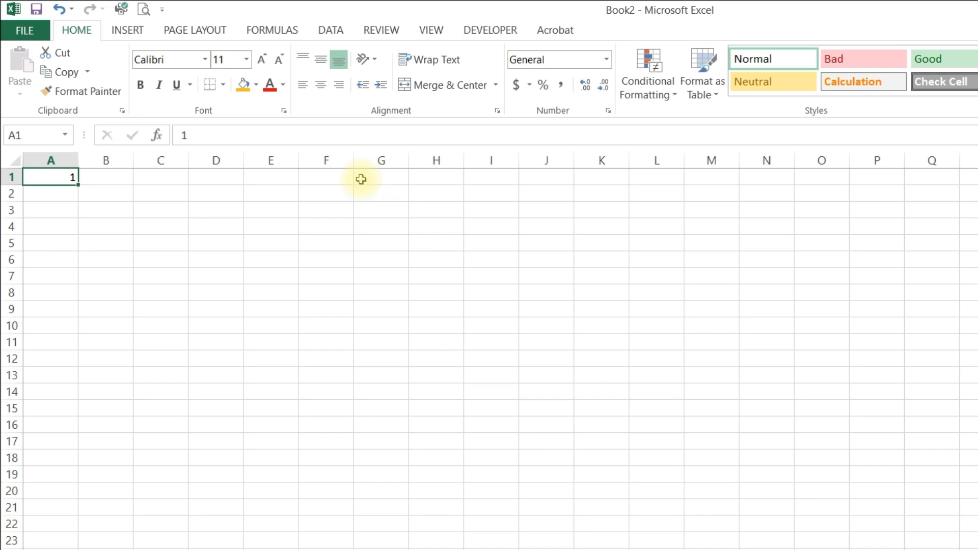
type("2")
key("Return")
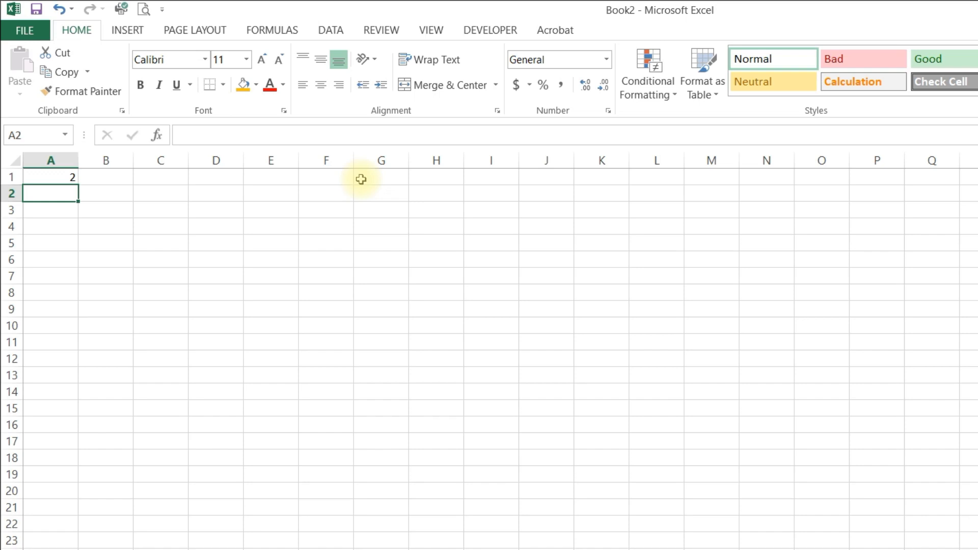
key("Up")
Step: Fill a linear series in rows from A1 with step value 2 and stop value 20
key("alt")
key("f")
key("i")
key("s")
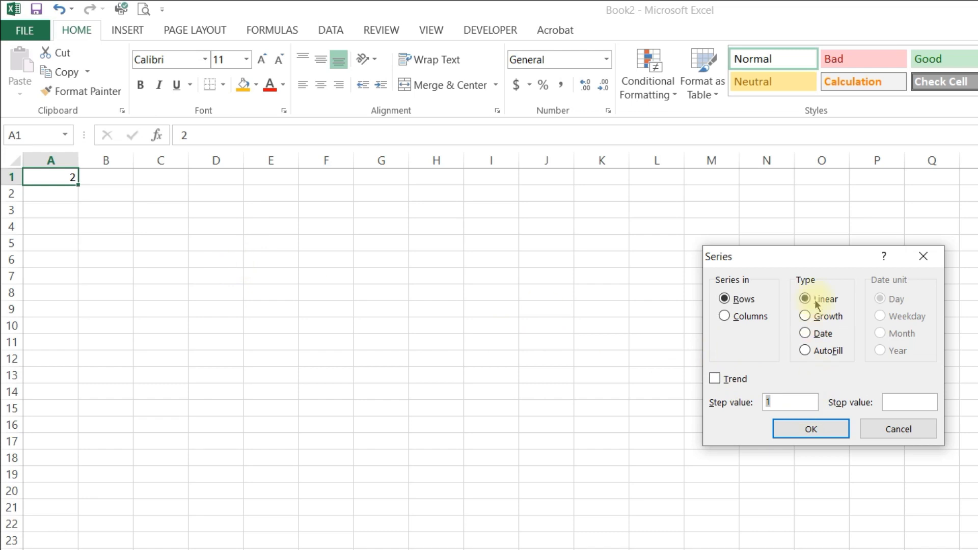
left_click_drag(797, 262, 297, 150)
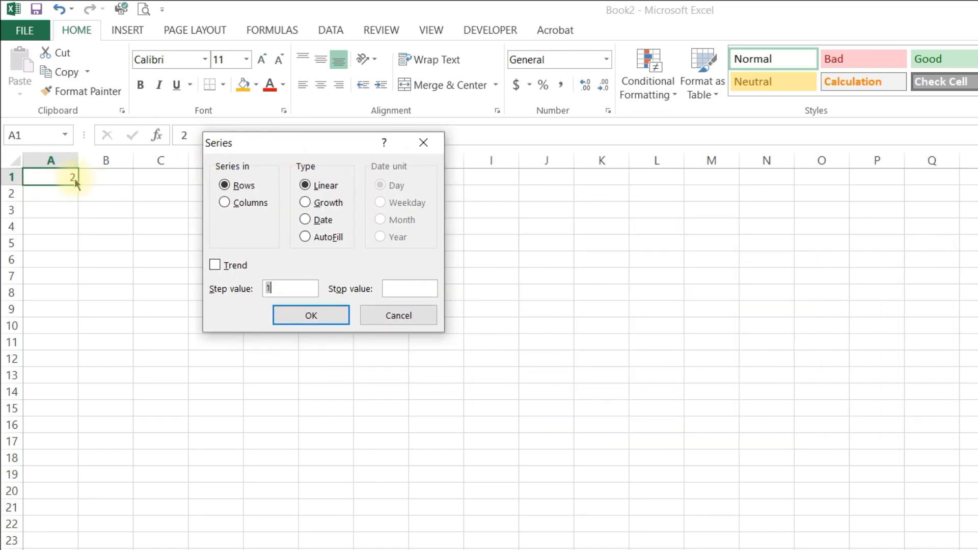
left_click(280, 288)
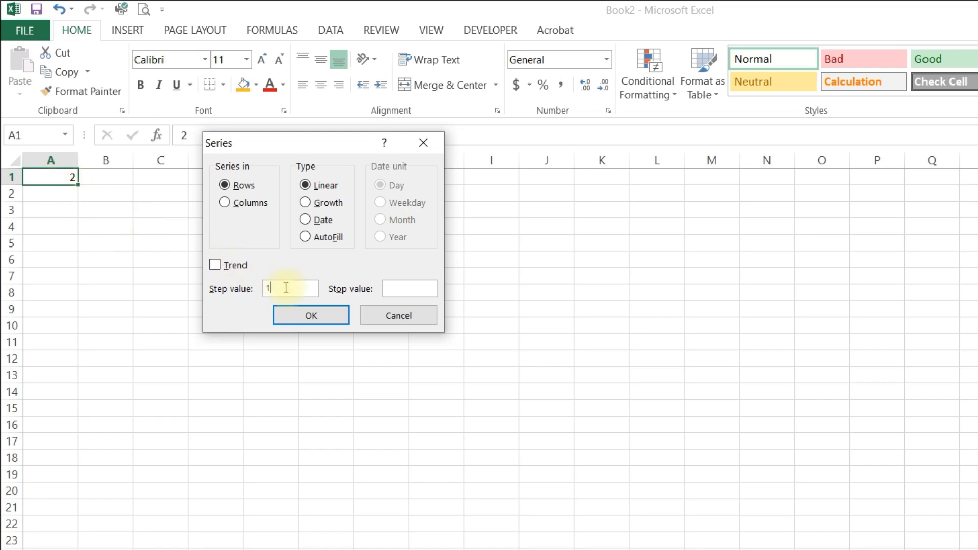
left_click_drag(286, 288, 231, 290)
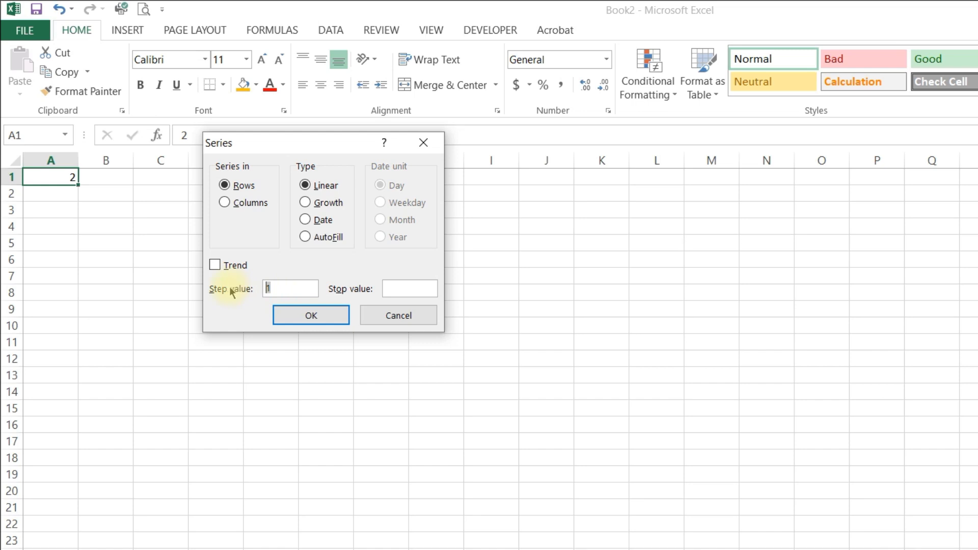
type("2")
left_click(414, 287)
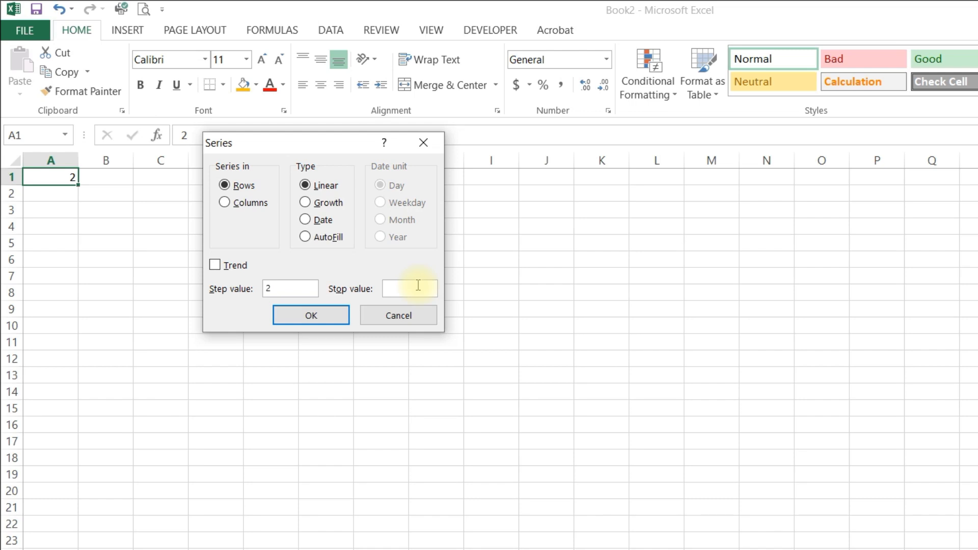
type("20")
key("Return")
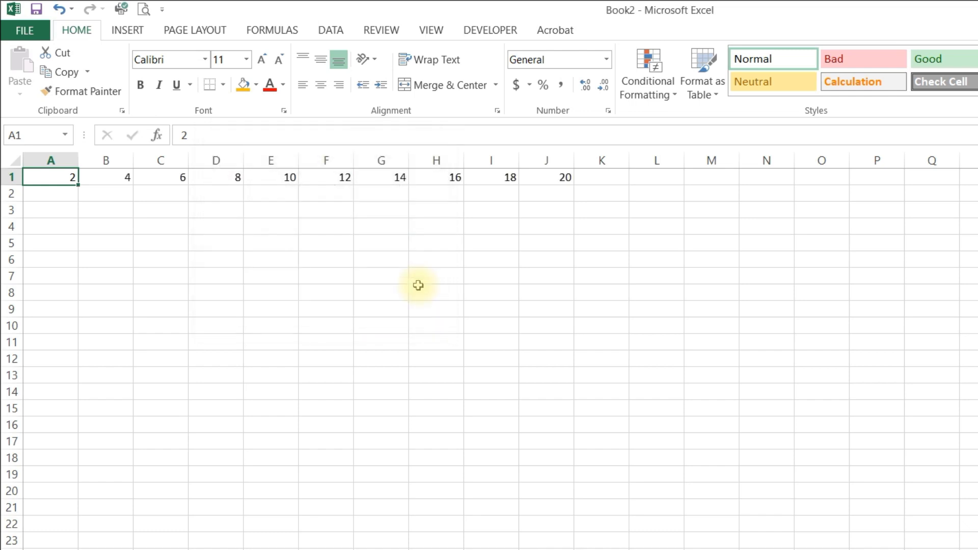
Step: Set A1 to 10 and clear the other numbers in row 1, B1:J1
left_click_drag(59, 177, 532, 176)
left_click(68, 178)
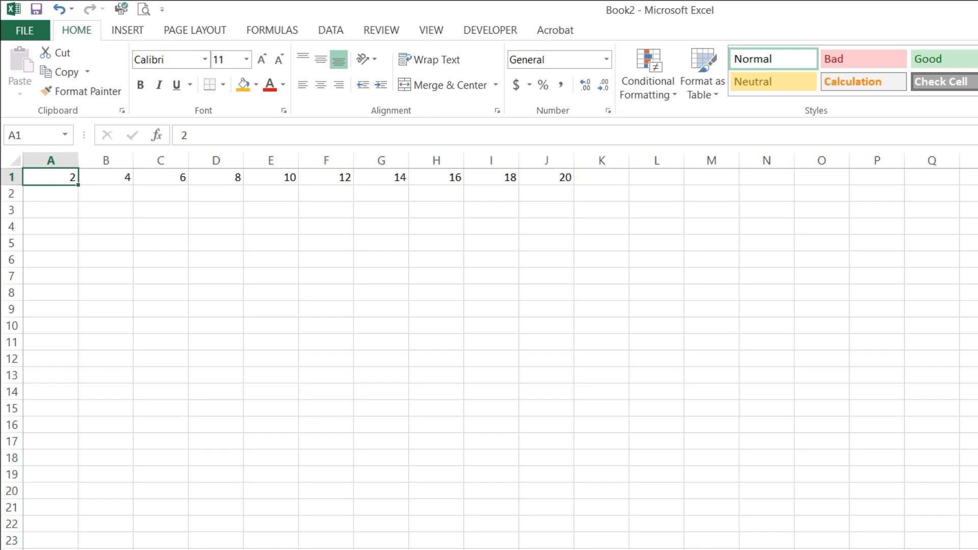
type("10")
key("Return")
key("Up")
key("Right")
key("ctrl+shift+Right")
key("Delete")
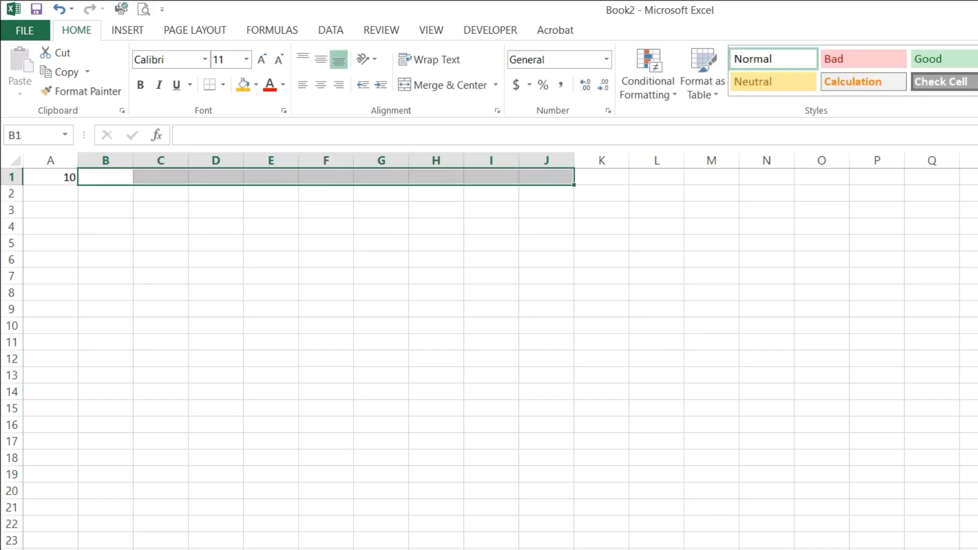
Step: Fill a linear series in rows from A1 with step value 10 and stop value 100
key("Left")
key("alt")
key("e")
key("i")
key("s")
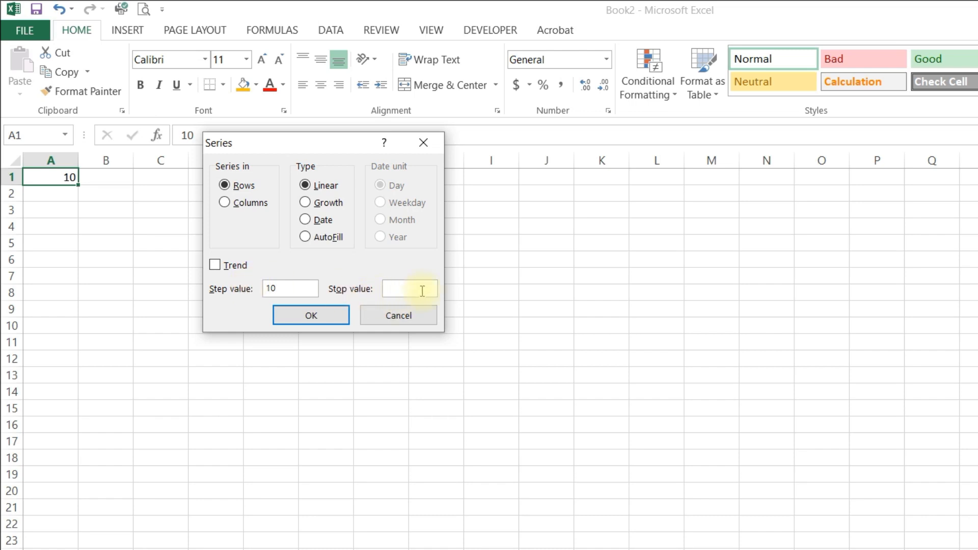
key("Return")
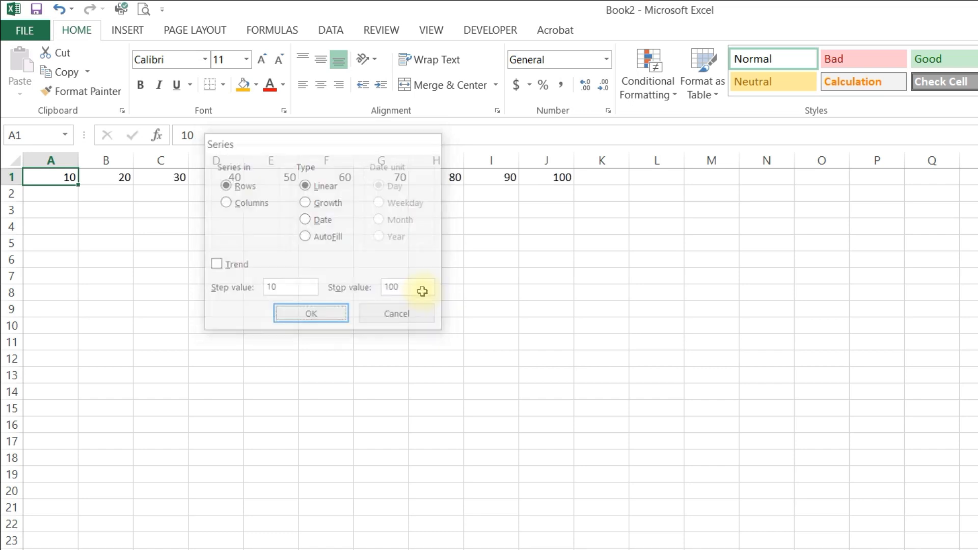
Step: Select the series in A1:J1, then close the practice workbook without saving it
left_click_drag(63, 177, 561, 183)
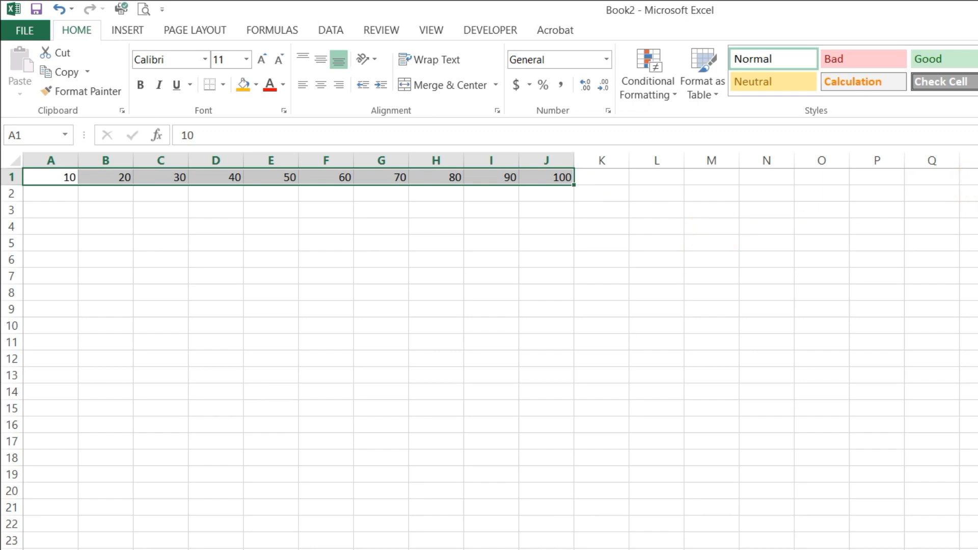
key("ctrl+w")
left_click(659, 382)
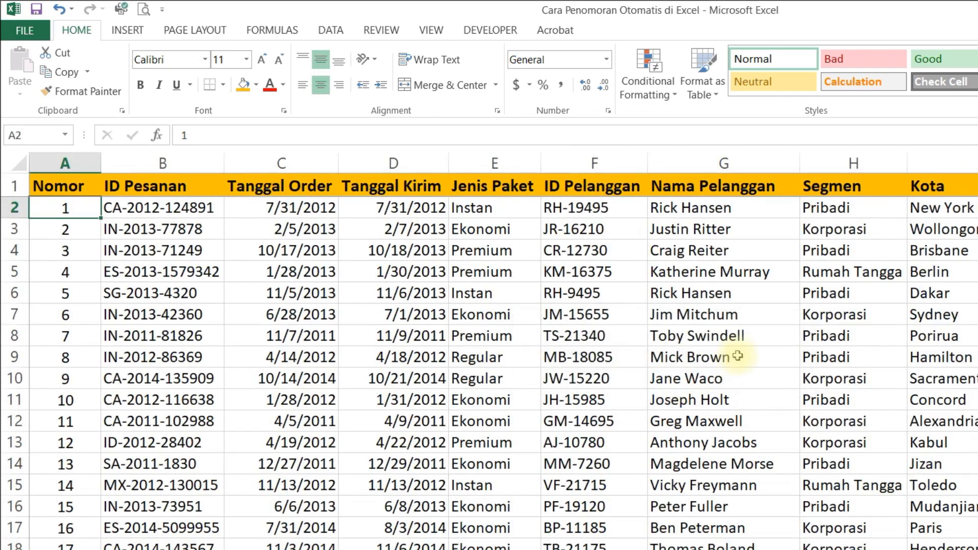
Step: Clear all the numbers in the Nomor column from A2 down and return to A2
key("ctrl+shift+Down")
key("Delete")
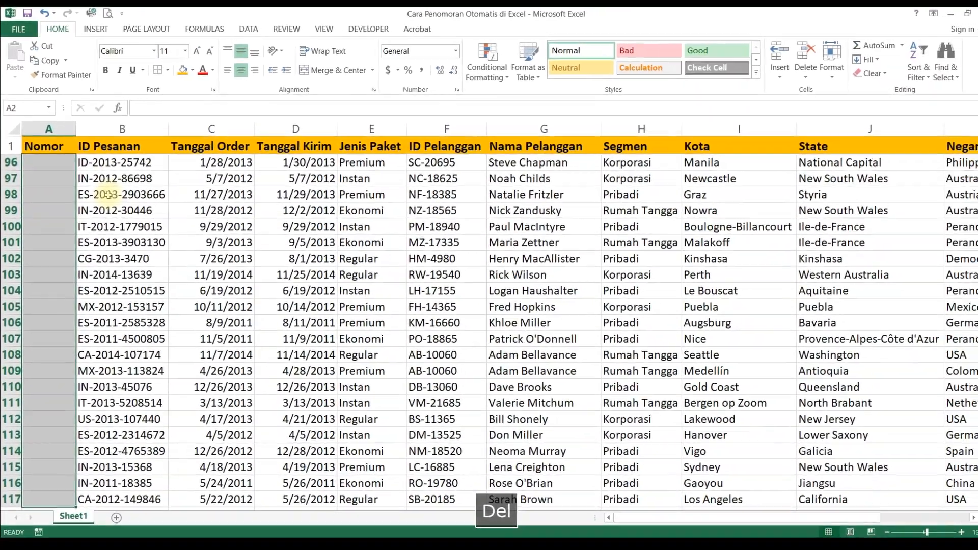
key("Up")
key("Down")
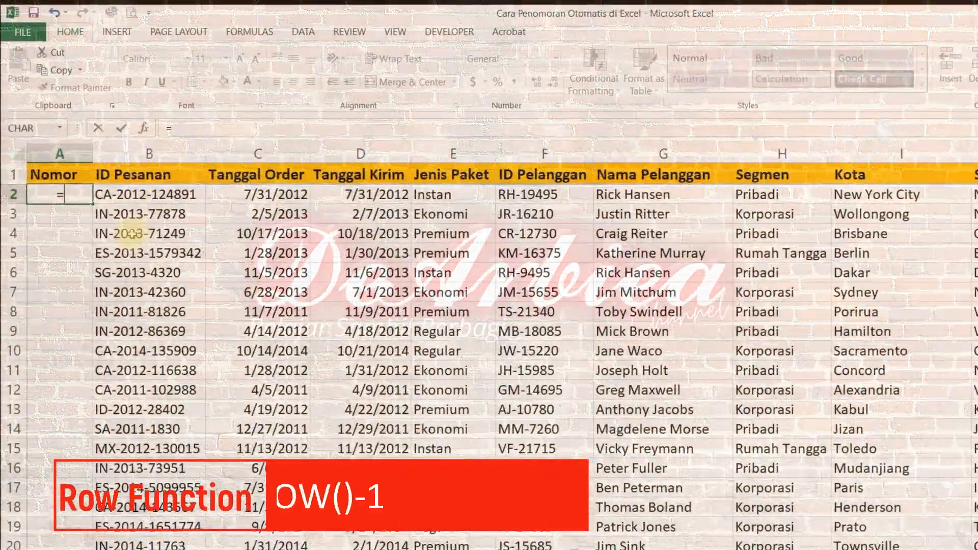
Step: Enter the formula =ROW() in A2 and select that cell again
type("=")
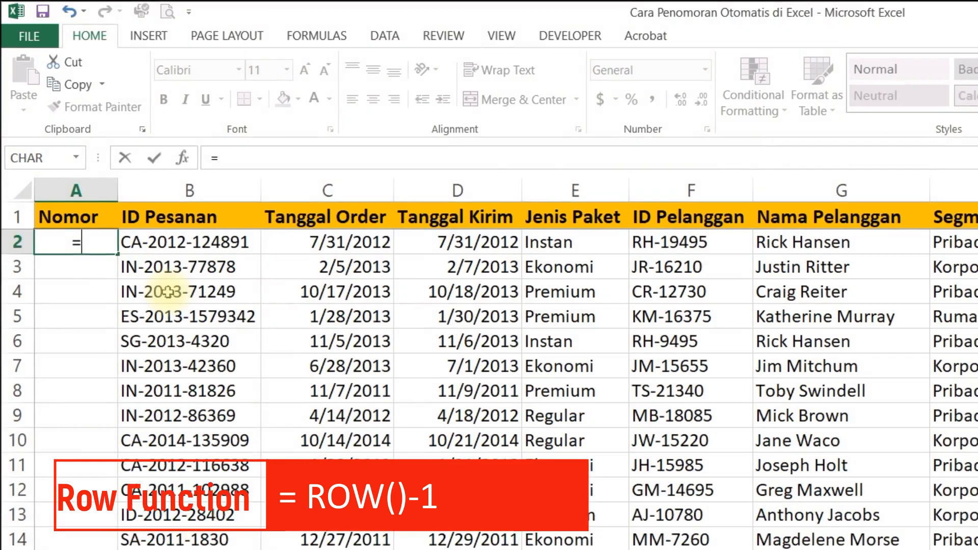
type("row")
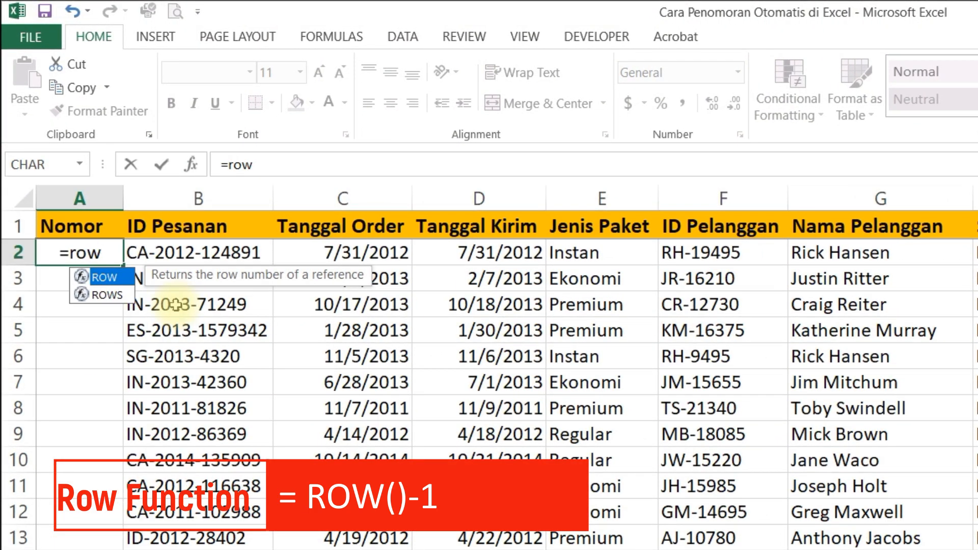
type("()")
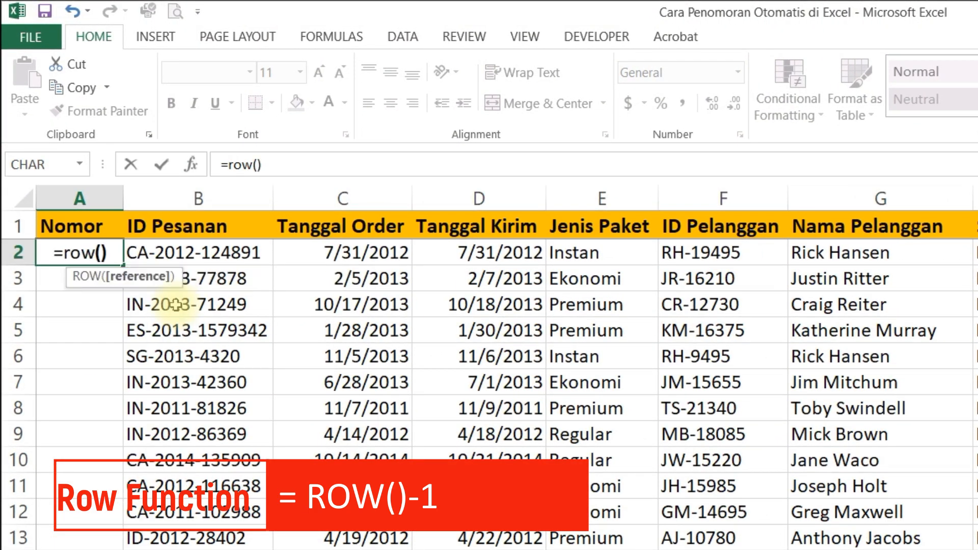
key("Return")
key("Up")
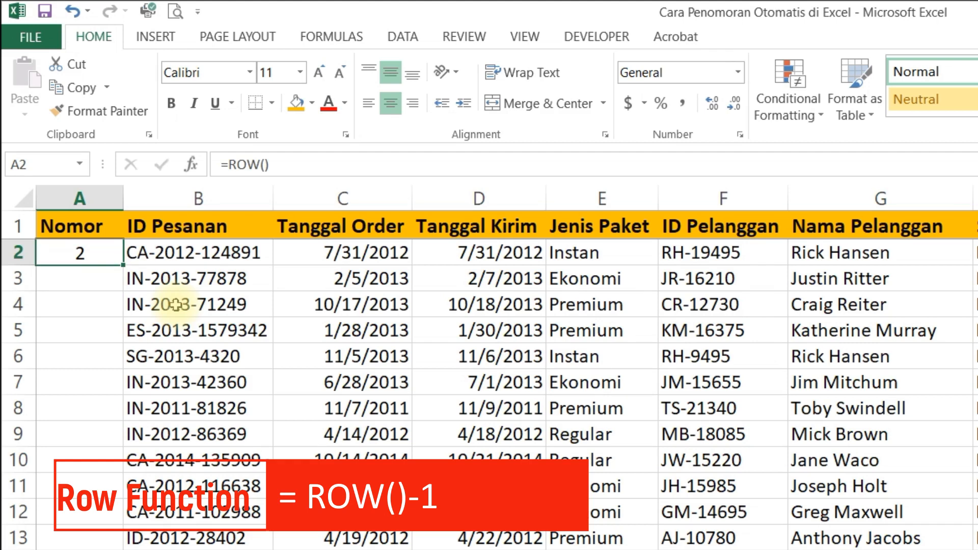
Step: Compare the =ROW() formula in A2 with the sheet's row number, leaving the formula as it is
left_click_drag(295, 163, 164, 158)
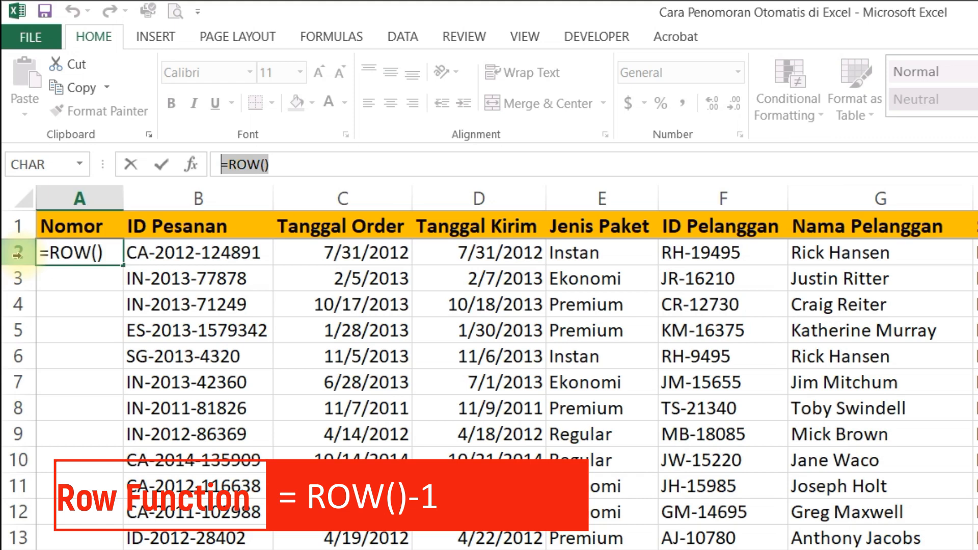
left_click(17, 253)
key("Escape")
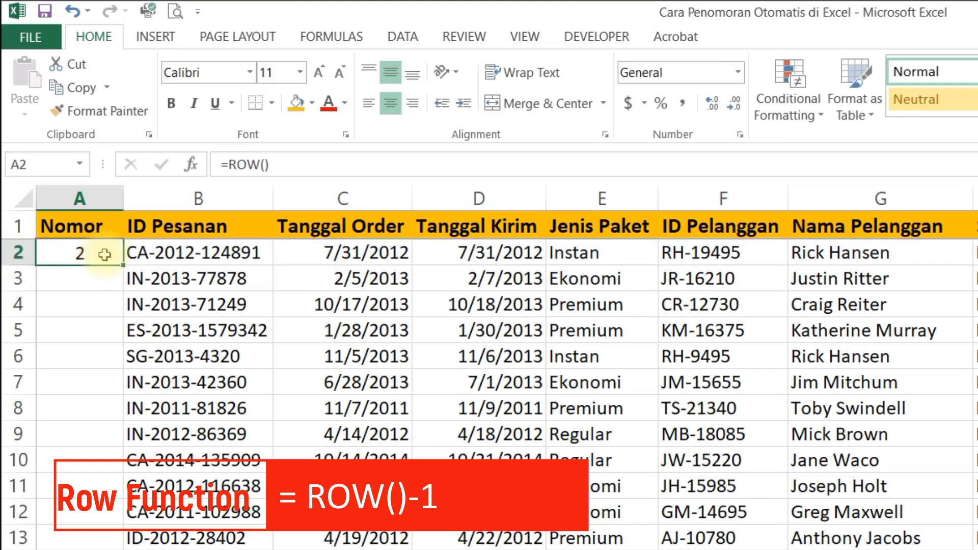
left_click(21, 164)
left_click(101, 254)
Step: Extend the formula in A2 to =ROW()-1
left_click(280, 164)
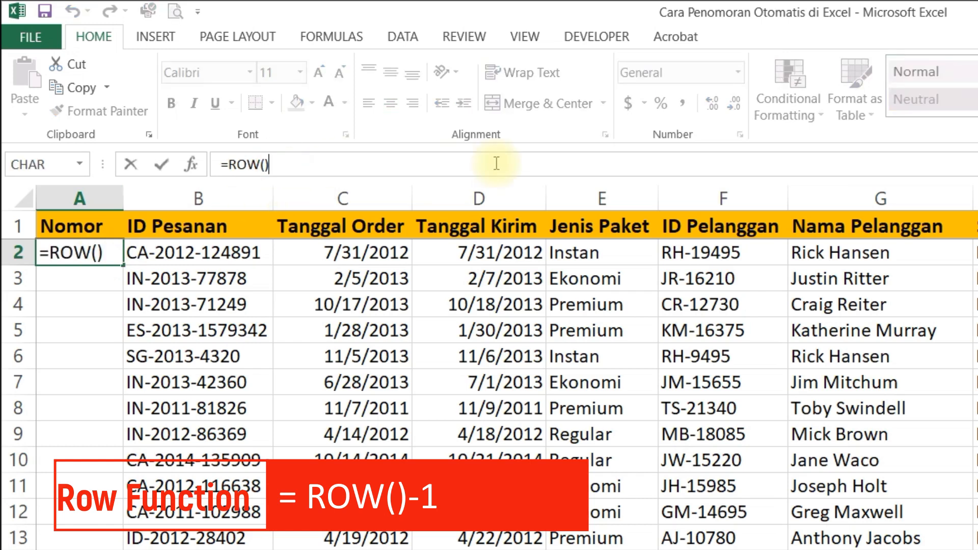
type("-1")
key("Return")
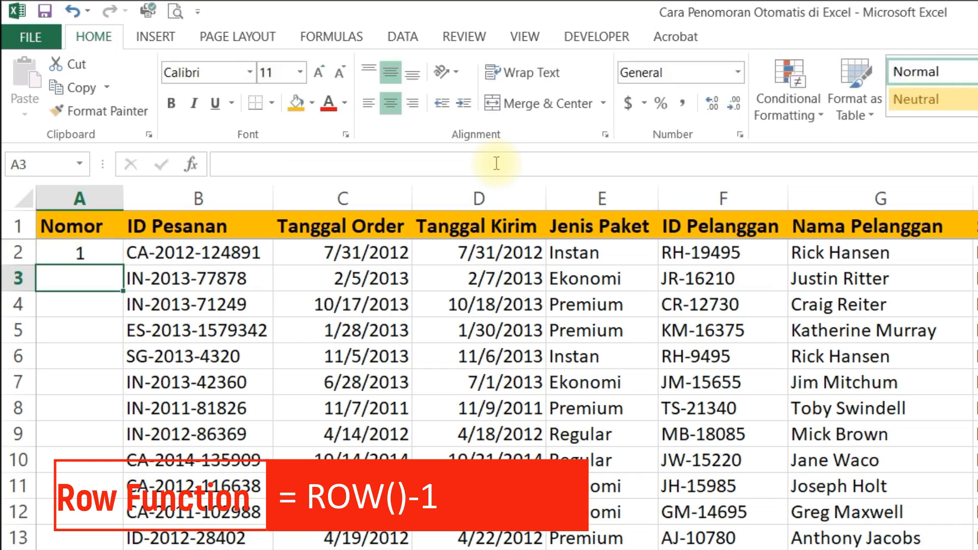
Step: Examine the =ROW()-1 formula in A2, highlighting its ROW() part, and leave the formula as it is
left_click(83, 252)
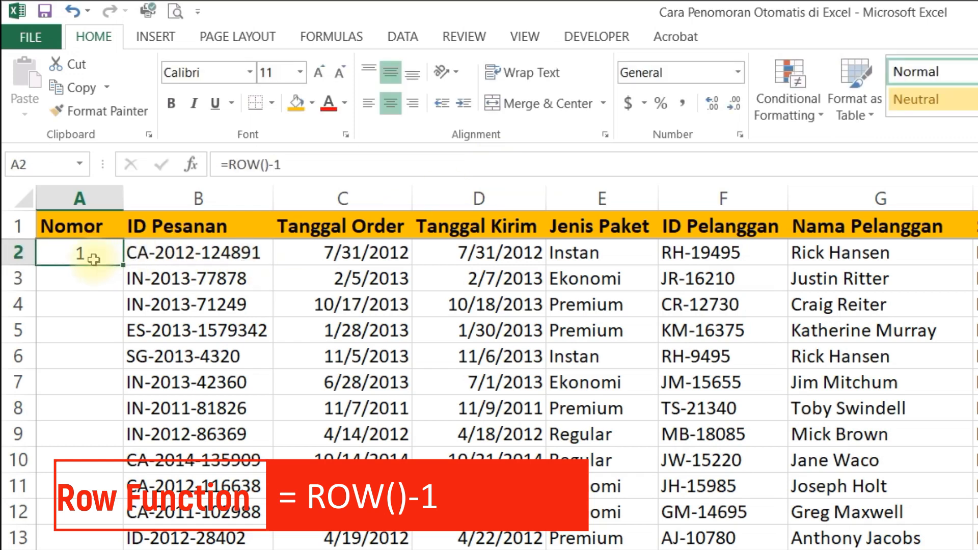
triple_click(306, 171)
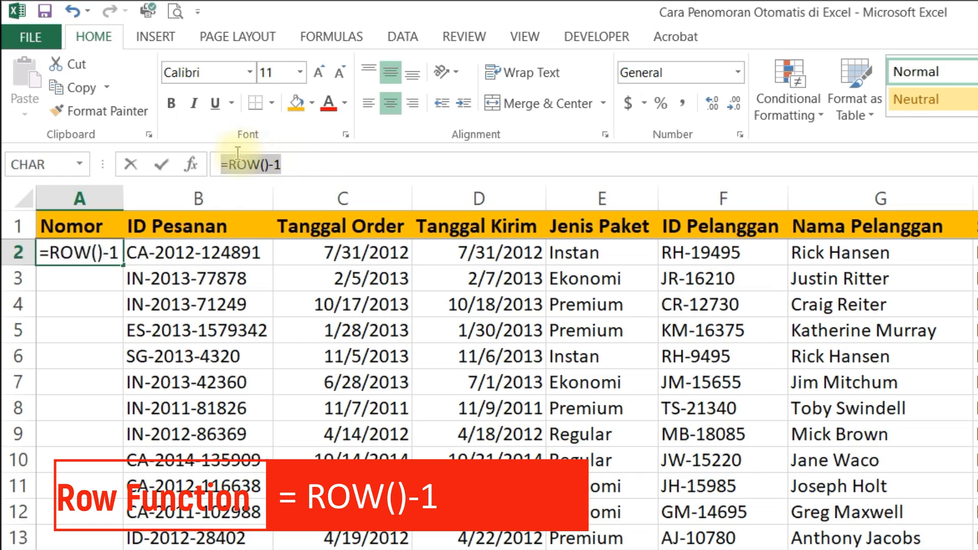
left_click(268, 164)
left_click_drag(268, 165, 220, 164)
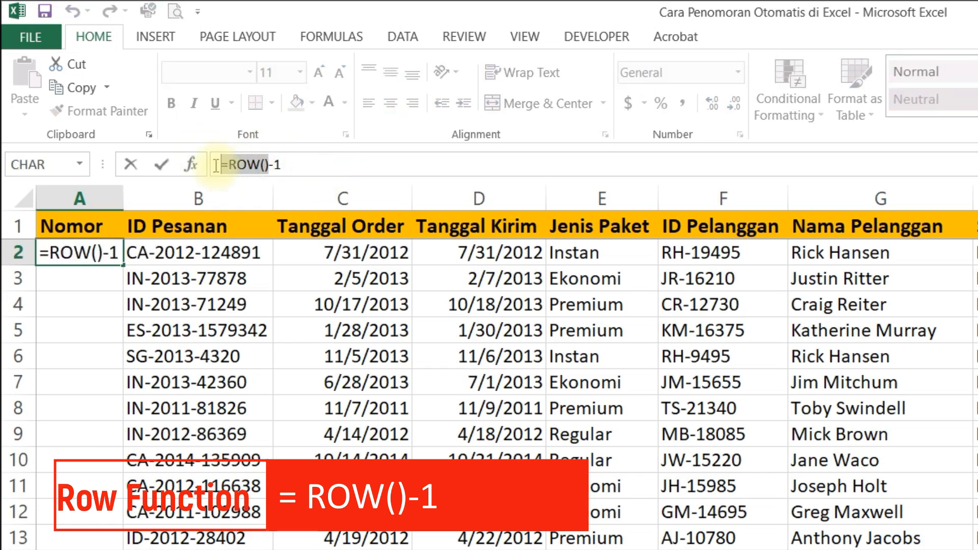
left_click(308, 164)
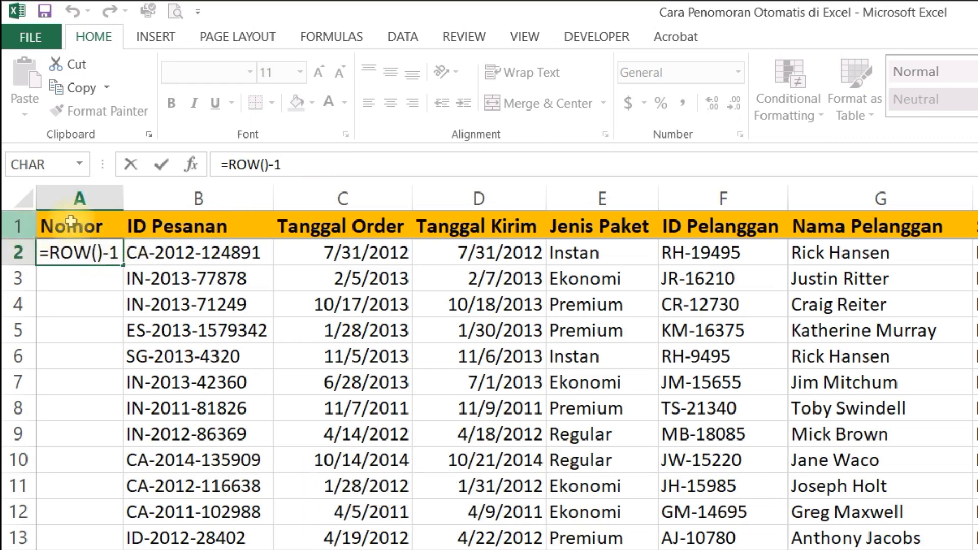
key("Return")
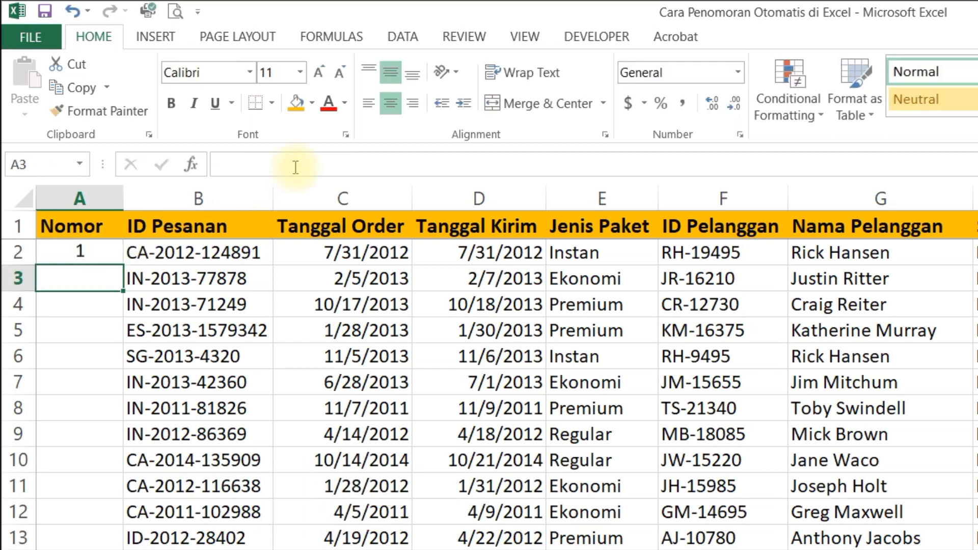
key("Up")
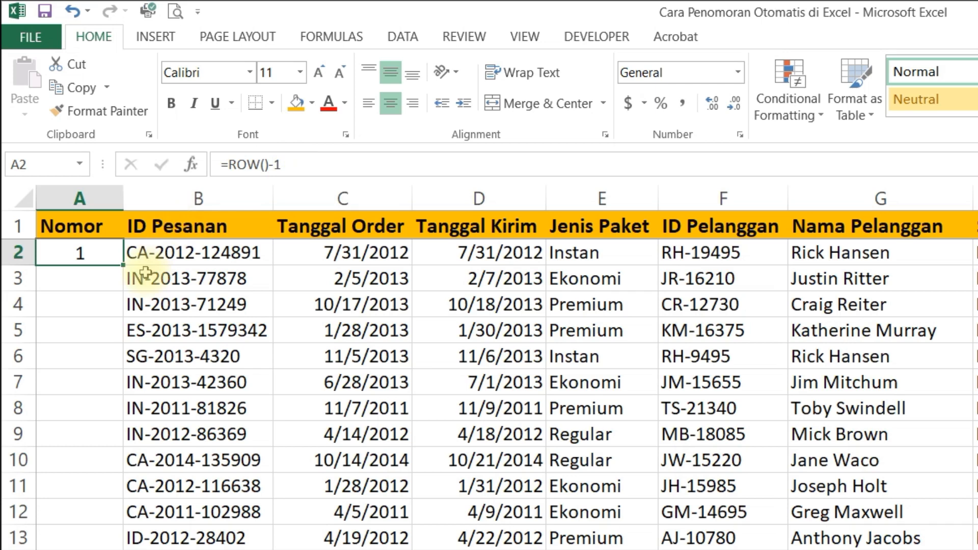
Step: Change the formula in A2 to =ROW()-2 and keep that cell selected
left_click(295, 168)
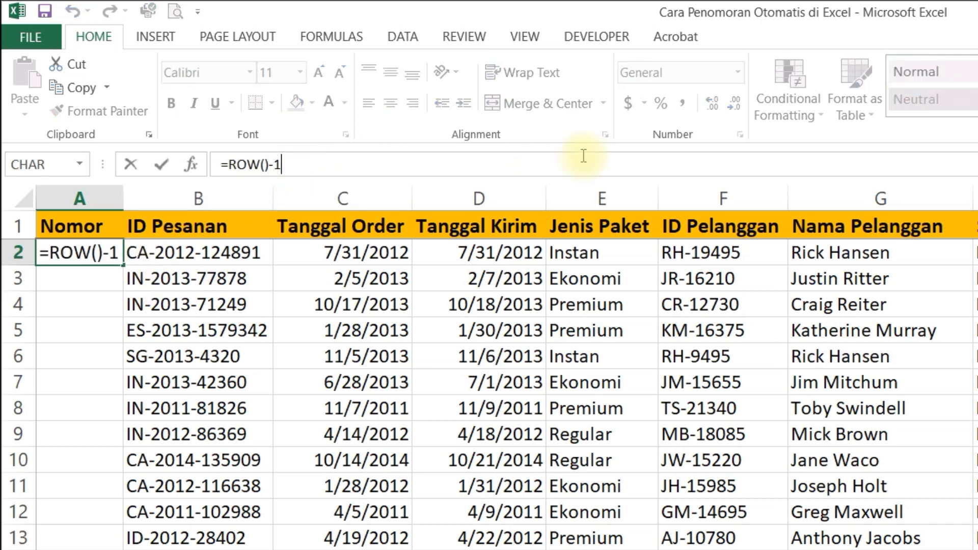
key("BackSpace")
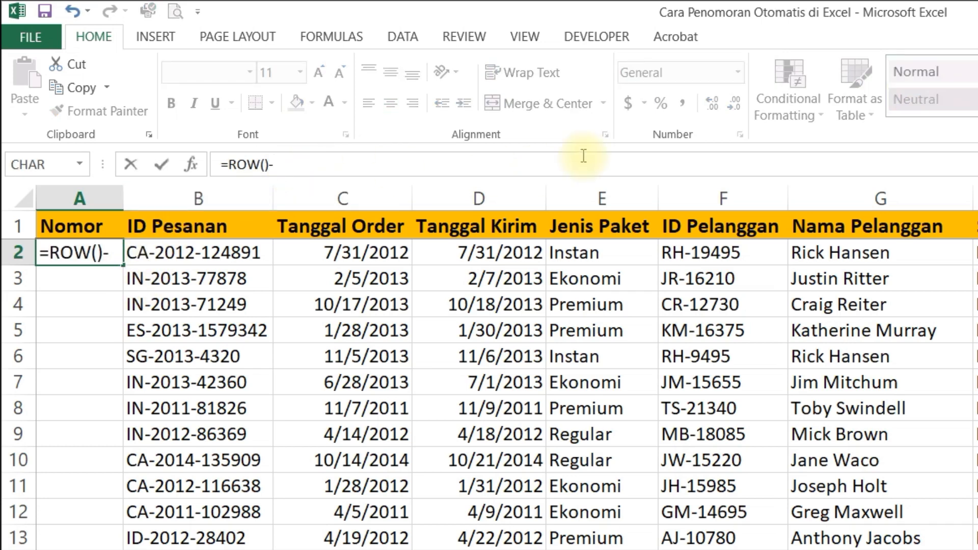
type("2")
key("Return")
key("Up")
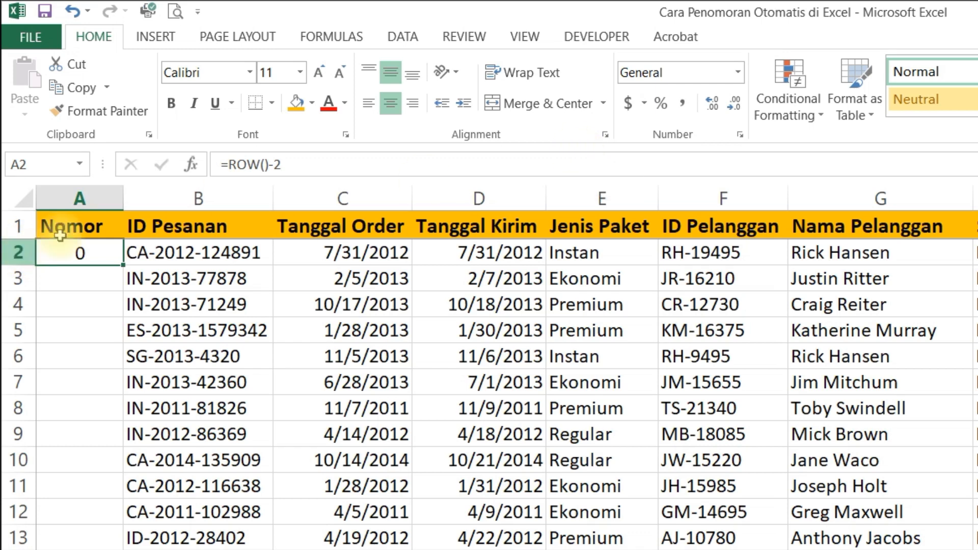
left_click(307, 163)
key("Escape")
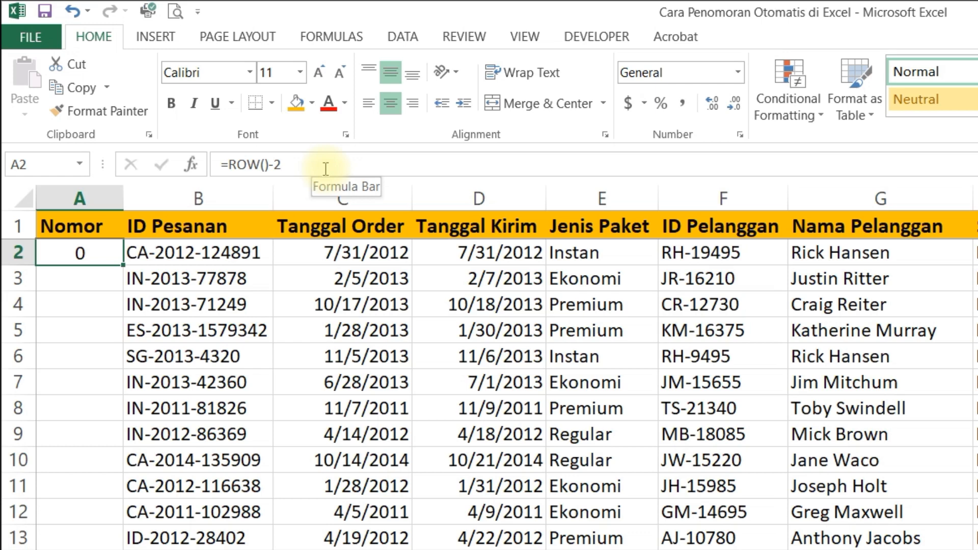
Step: Replace the minus sign in A2's formula with a plus so it reads =ROW()+2, and reselect the cell
left_click(326, 169)
key("Left")
key("BackSpace")
type("+")
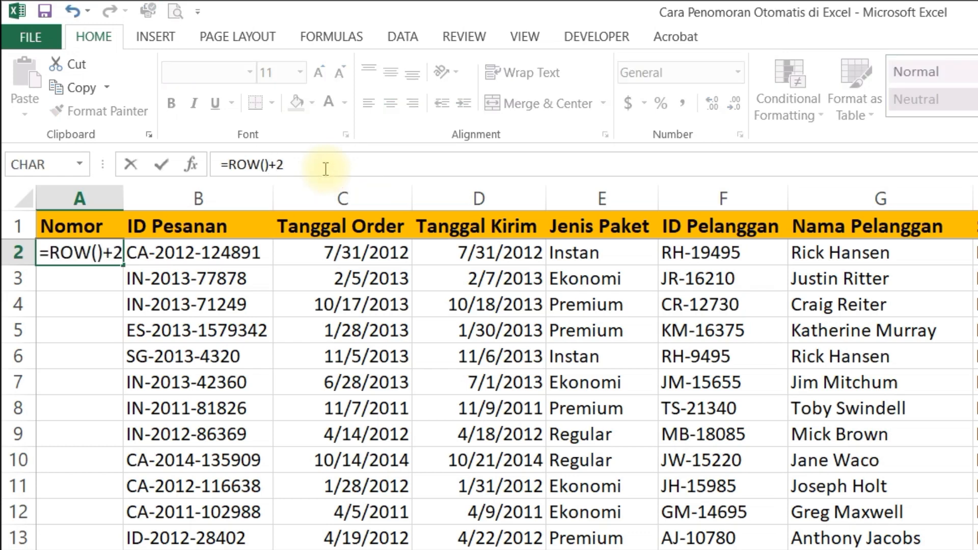
key("Return")
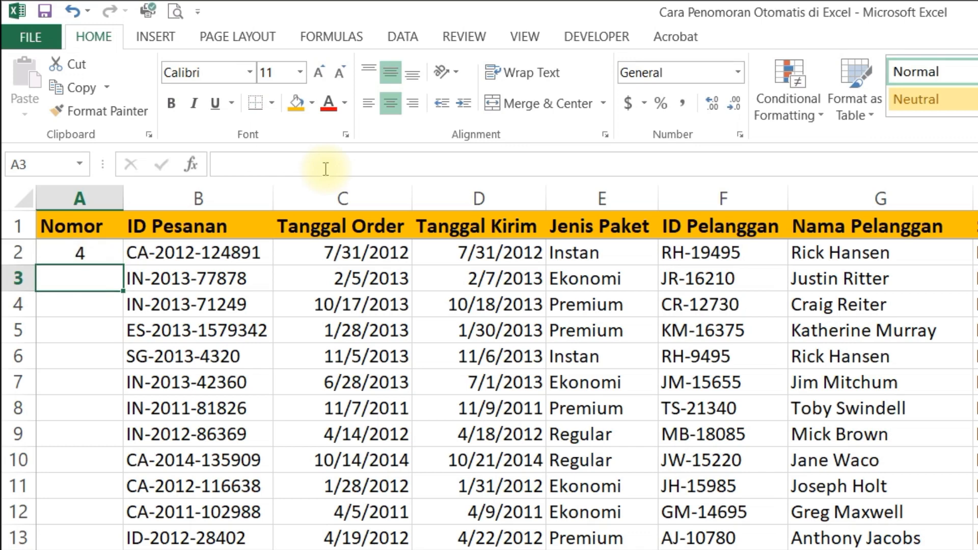
key("Up")
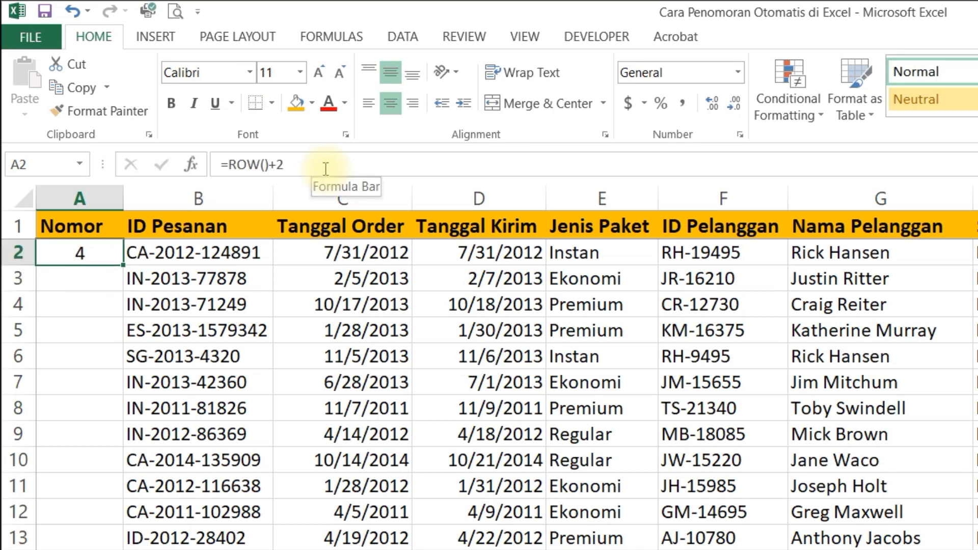
Step: Overwrite the formula in A2 with =ROW()-1
type("=r")
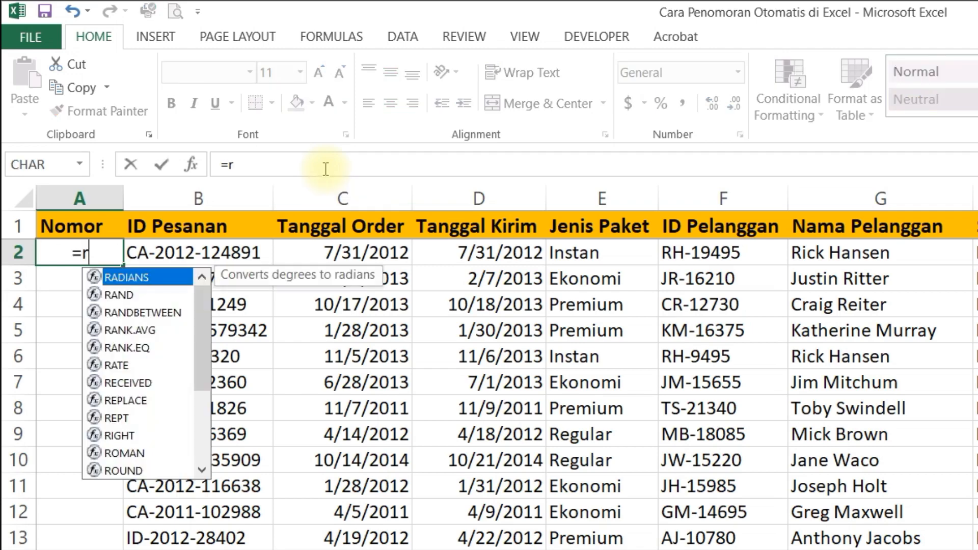
type("ow9")
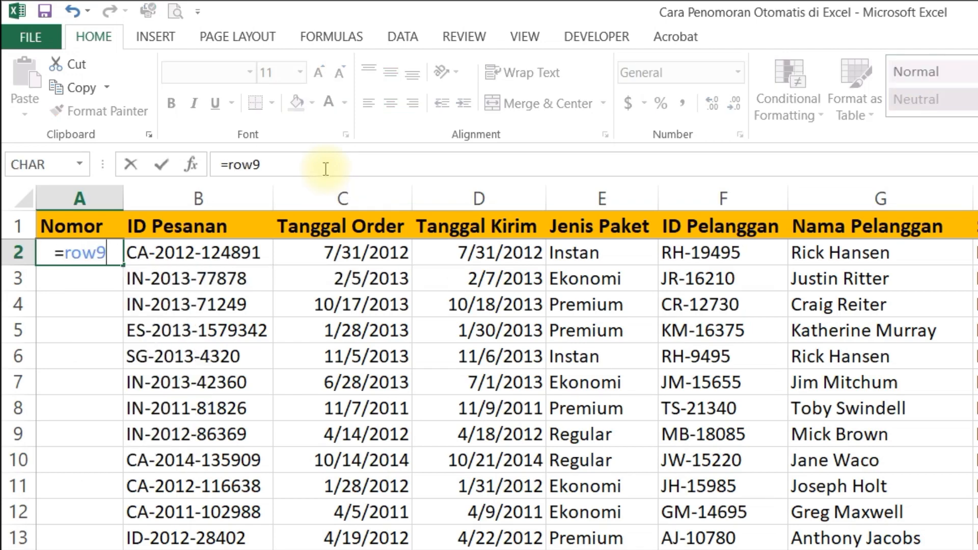
key("BackSpace")
type("(0")
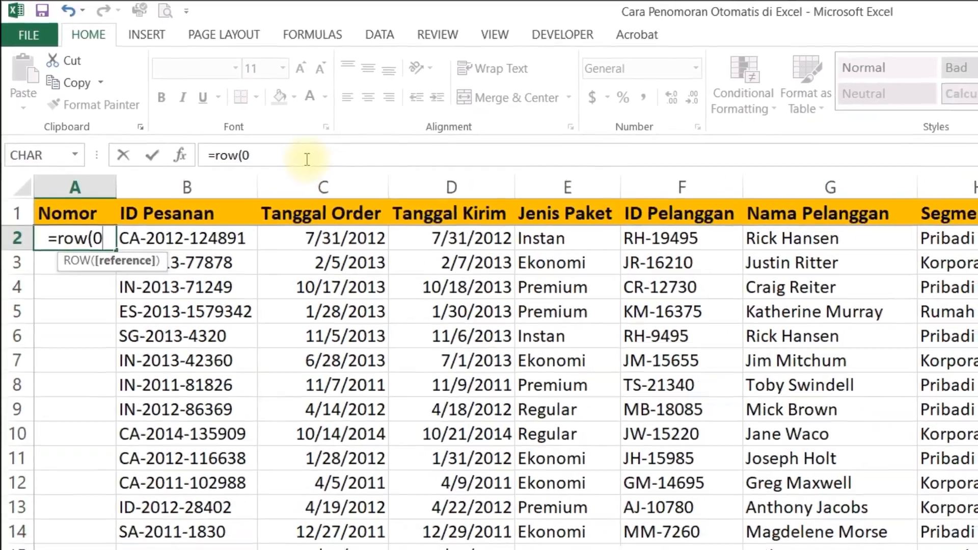
key("BackSpace")
type(")-")
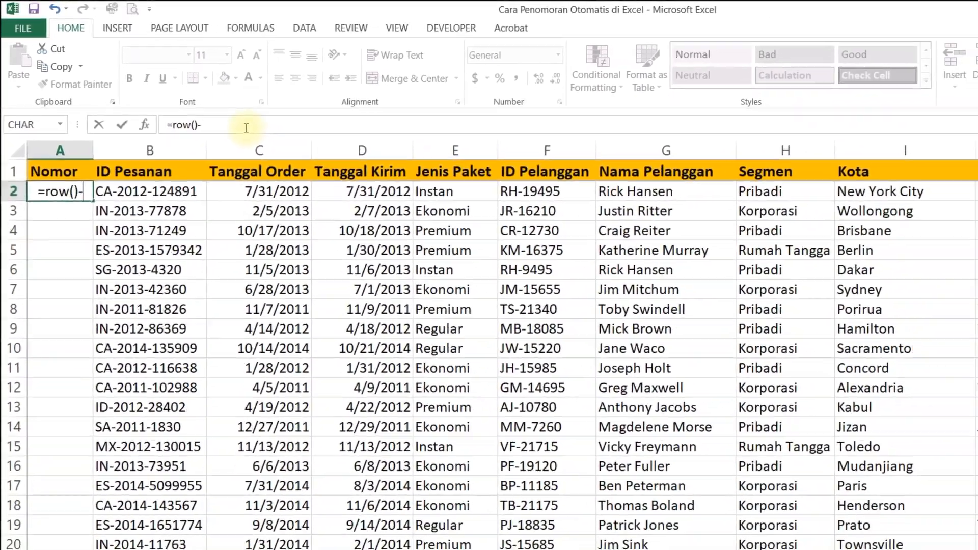
type("1")
key("Return")
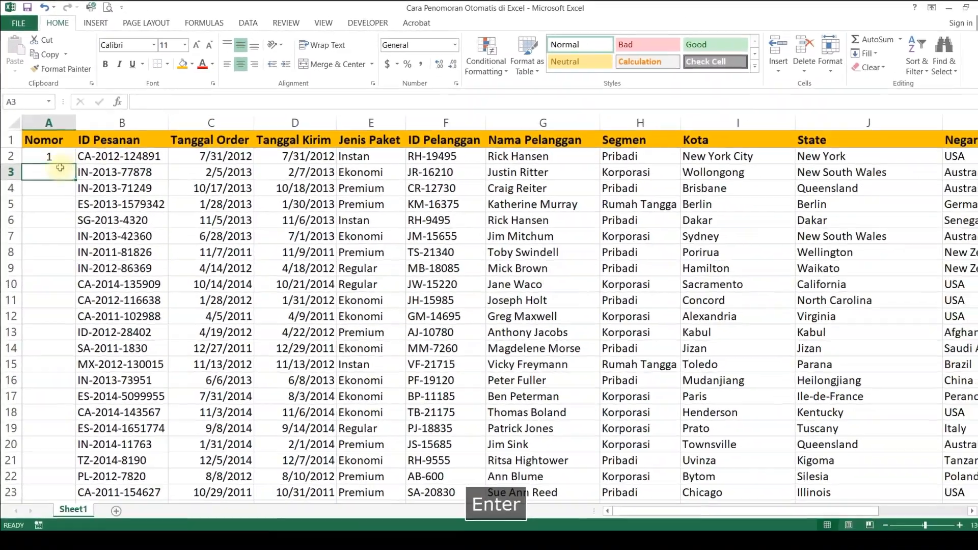
Step: Fill the A2 formula down the whole Nomor column and check the numbering at its last row
left_click(83, 194)
double_click(75, 162)
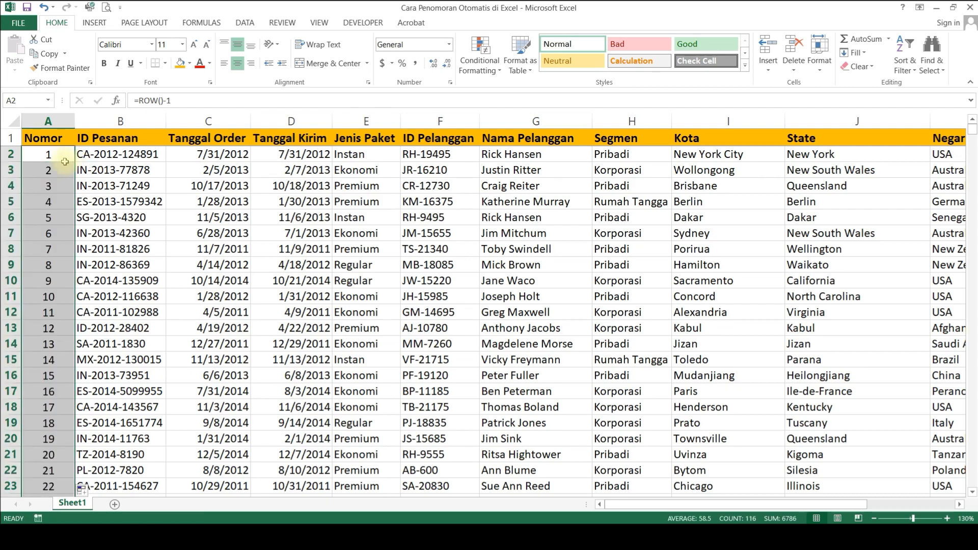
left_click(57, 157)
key("ctrl+Down")
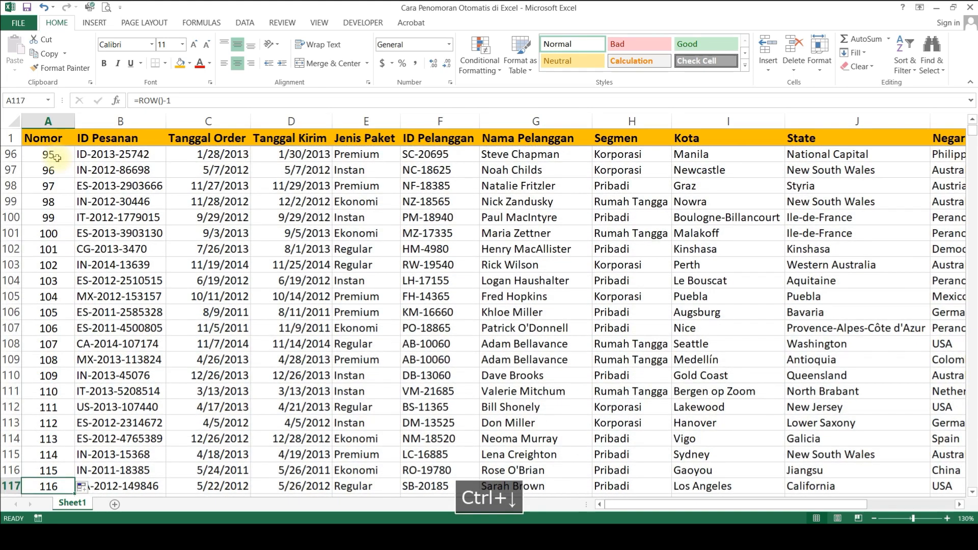
key("ctrl+Up")
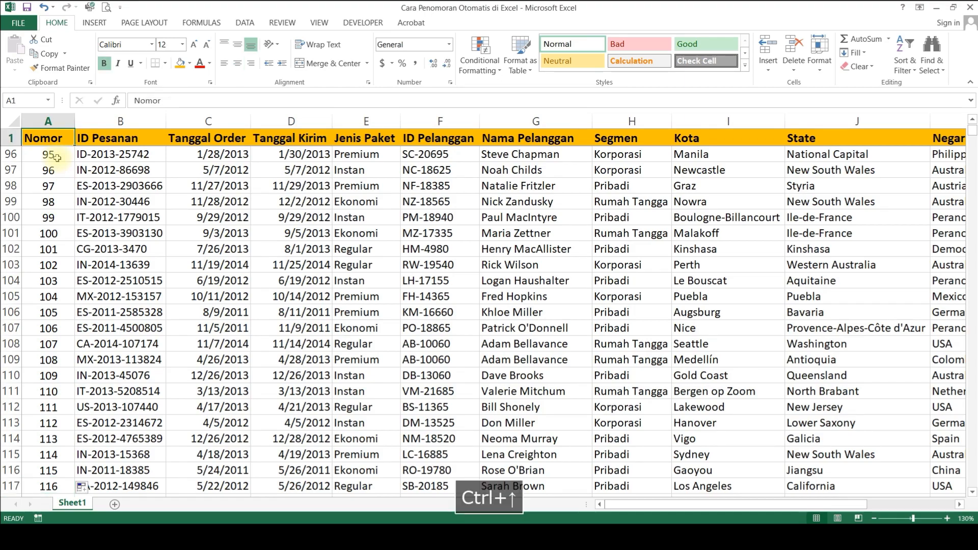
Step: Clear all the formulas in the Nomor column from A2 down and return to A2
key("ctrl+shift+Down")
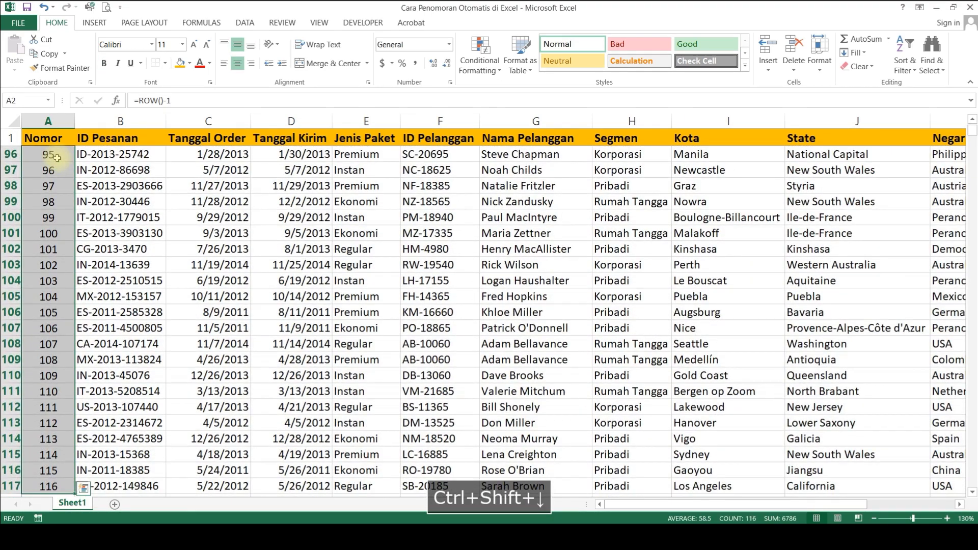
key("ctrl+Up")
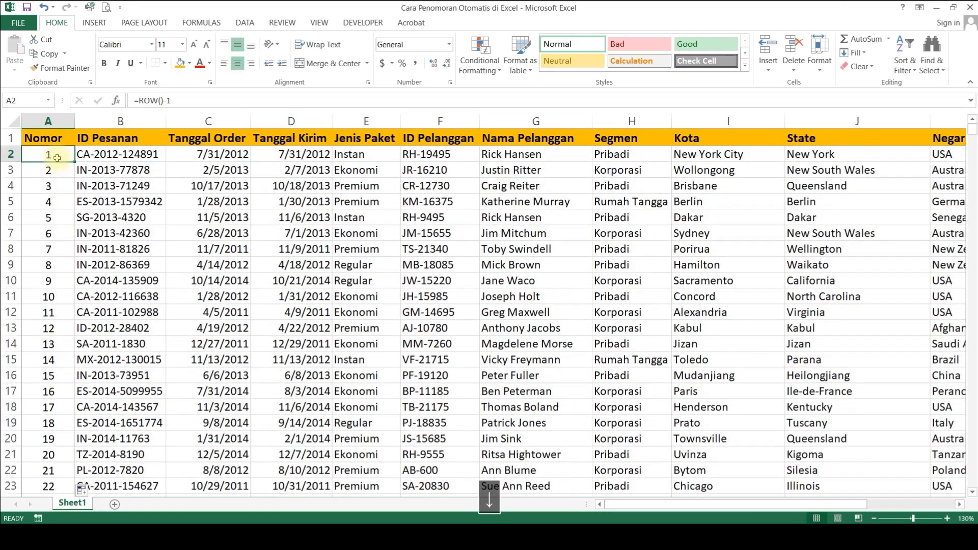
key("ctrl+shift+Down")
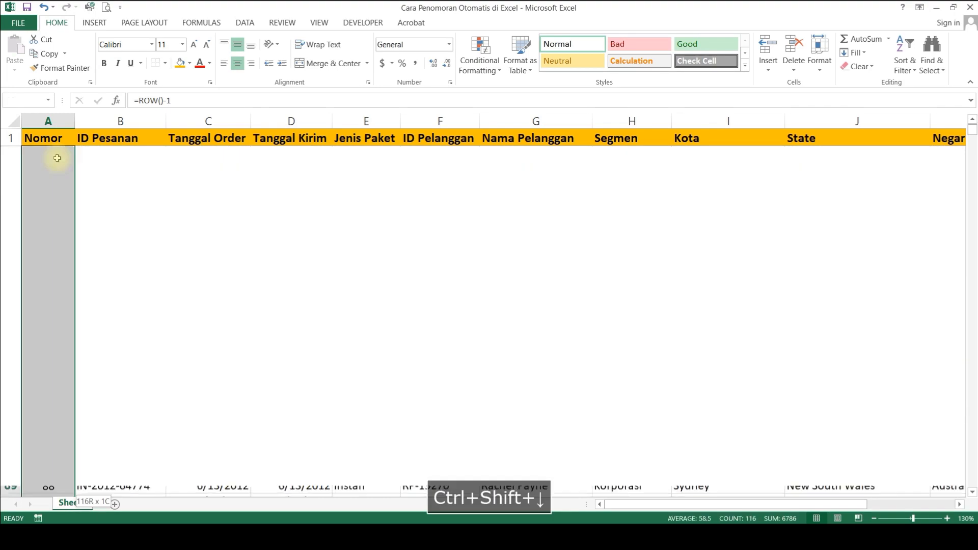
key("Delete")
key("ctrl+Up")
Step: Enter =ROW()-1 in A2 and fill it down the entire Nomor column
type("=")
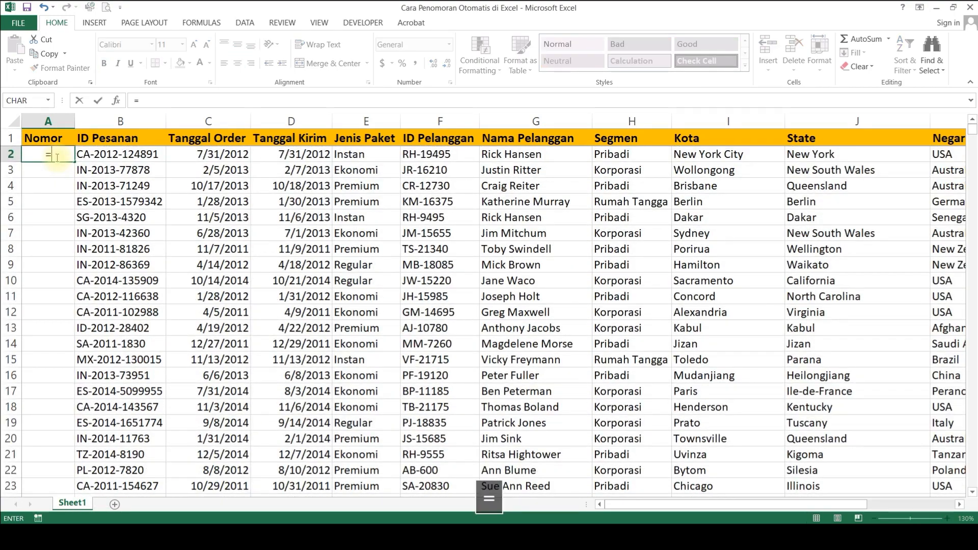
type("ROW()-1")
key("Return")
left_click(57, 158)
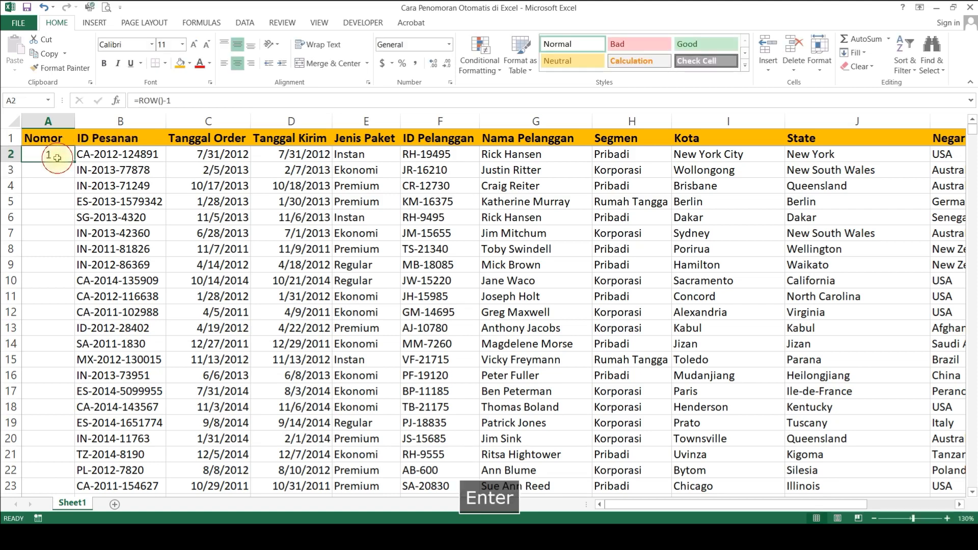
double_click(75, 162)
Step: Delete the whole of row 7 to test the automatic numbering, and undo the deletion
left_click(218, 229)
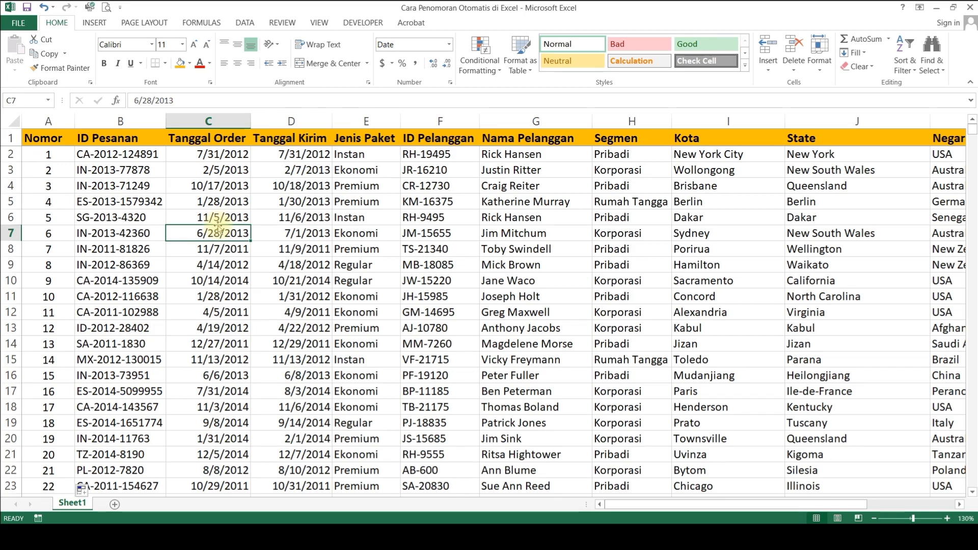
left_click(9, 234)
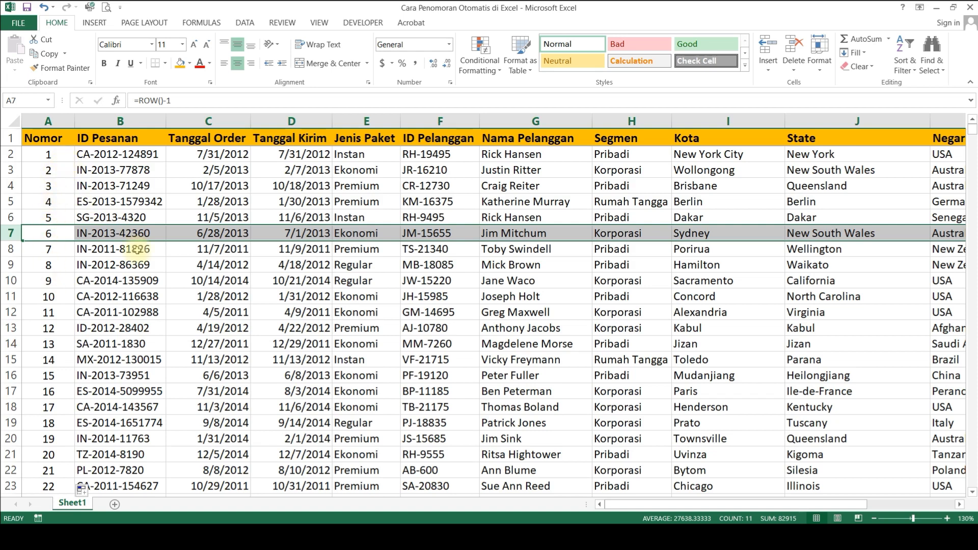
right_click(172, 233)
left_click(207, 334)
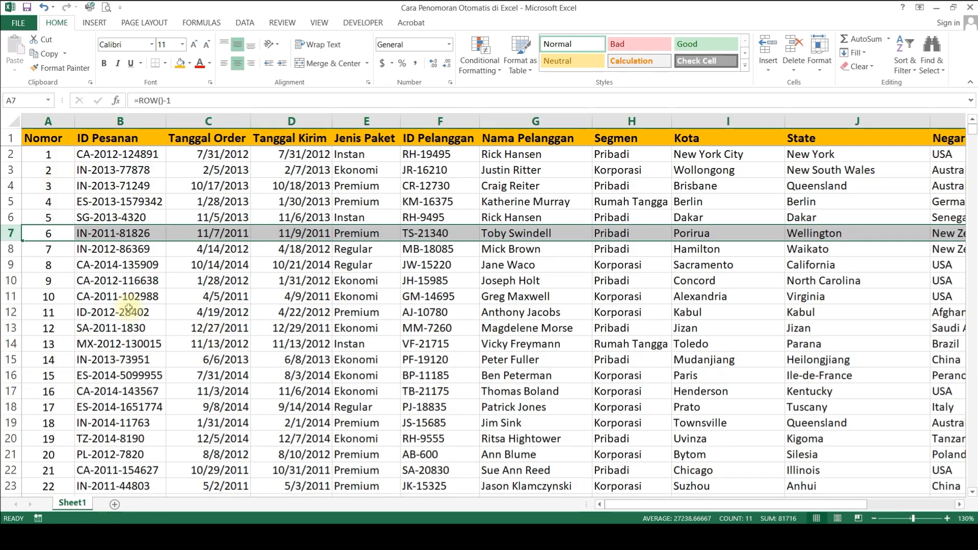
key("ctrl+z")
key("ctrl+z")
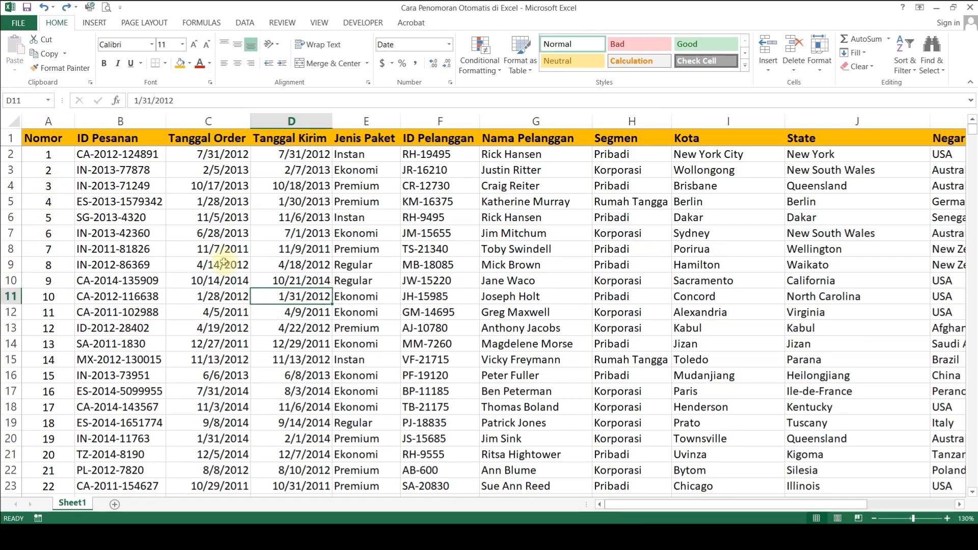
Step: Select rows 3, 4, 7 and 11 to 13 together and delete them from the sheet
left_click_drag(13, 171, 14, 186)
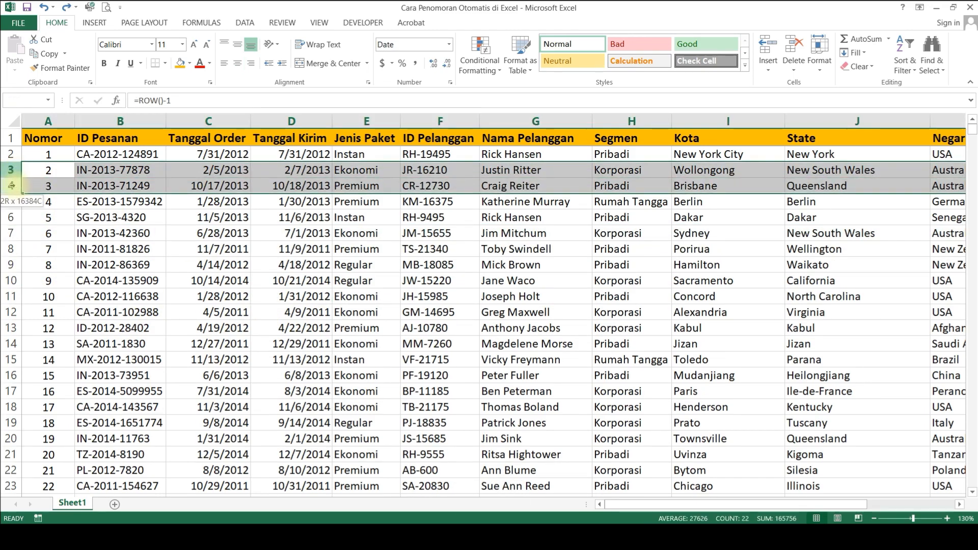
left_click(11, 233, "ctrl")
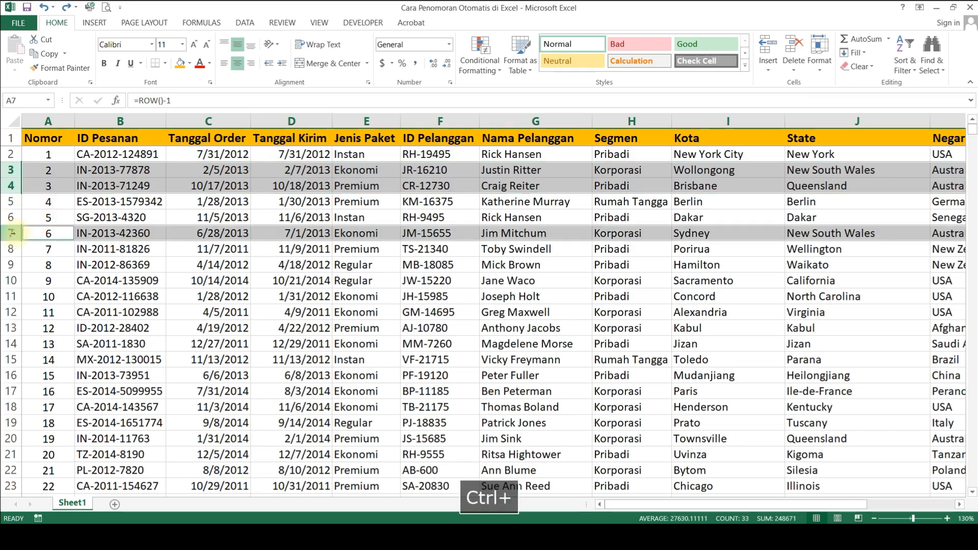
left_click_drag(13, 296, 16, 327, "ctrl")
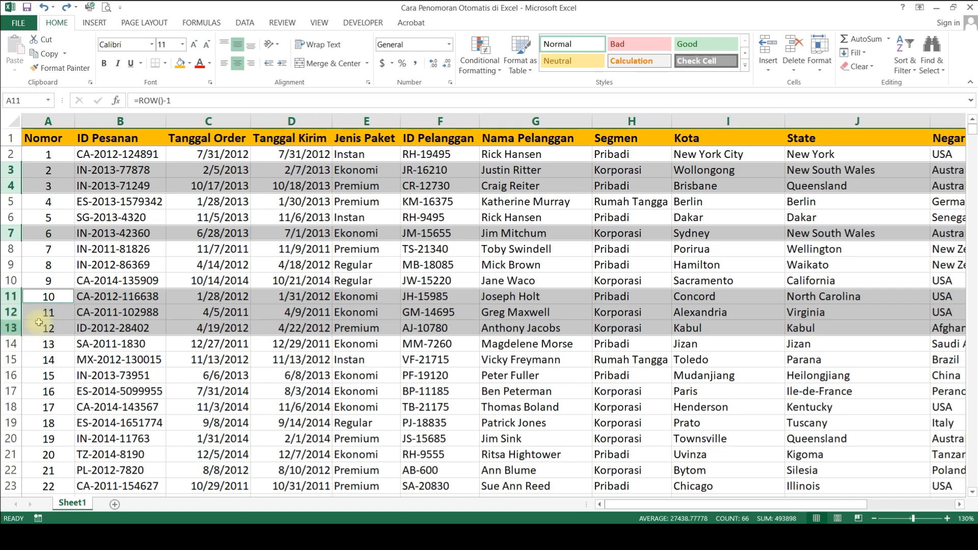
right_click(208, 317)
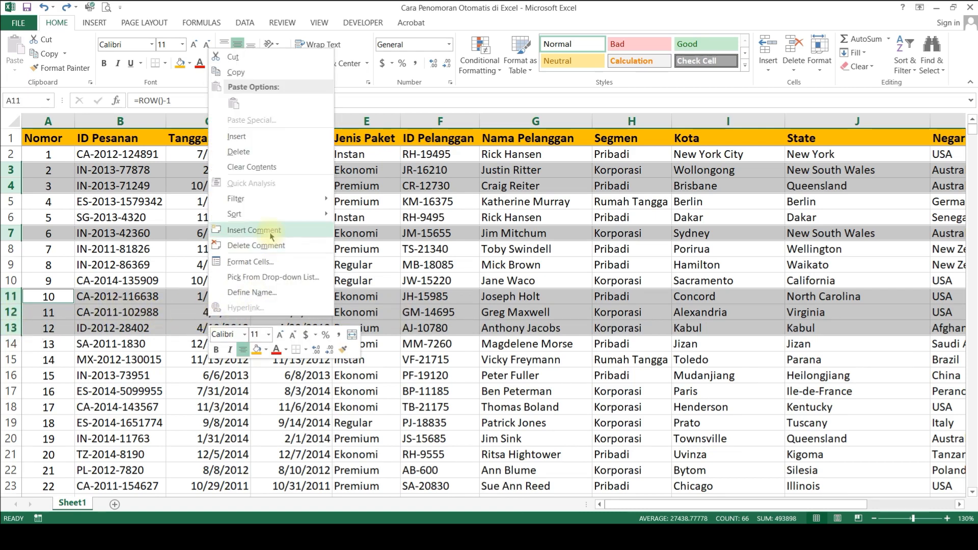
left_click(254, 156)
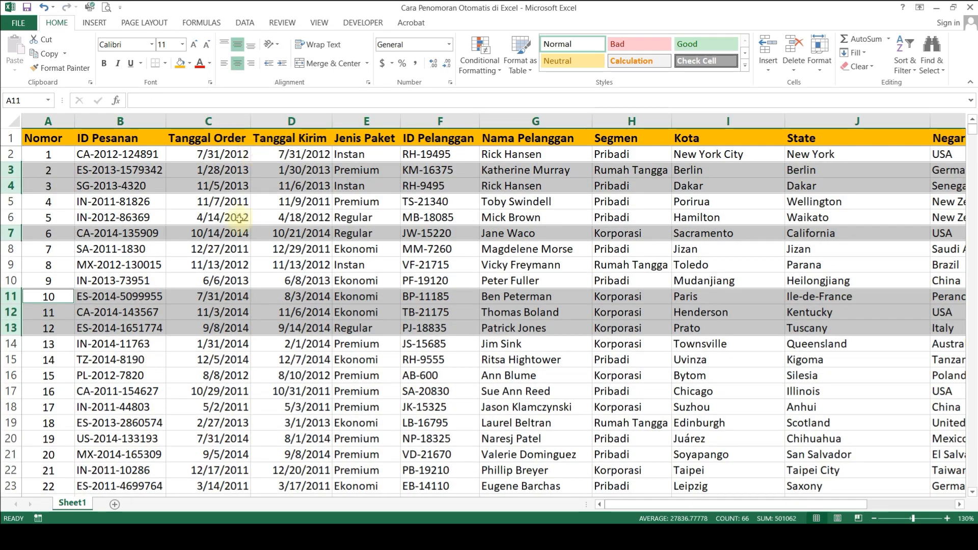
Step: Undo the deletion of the selected rows and clear all the Nomor formulas from A2 down
left_click(229, 263)
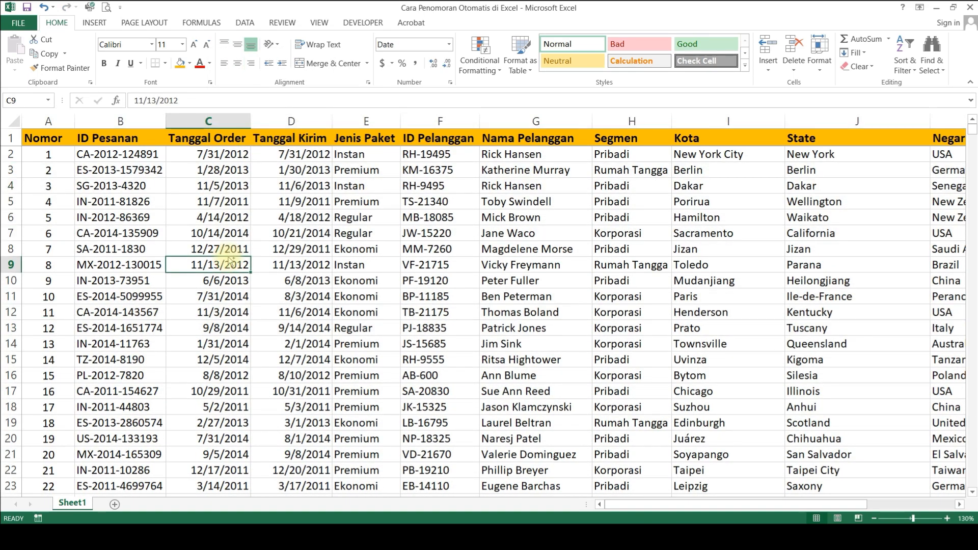
key("ctrl+z")
left_click(58, 151)
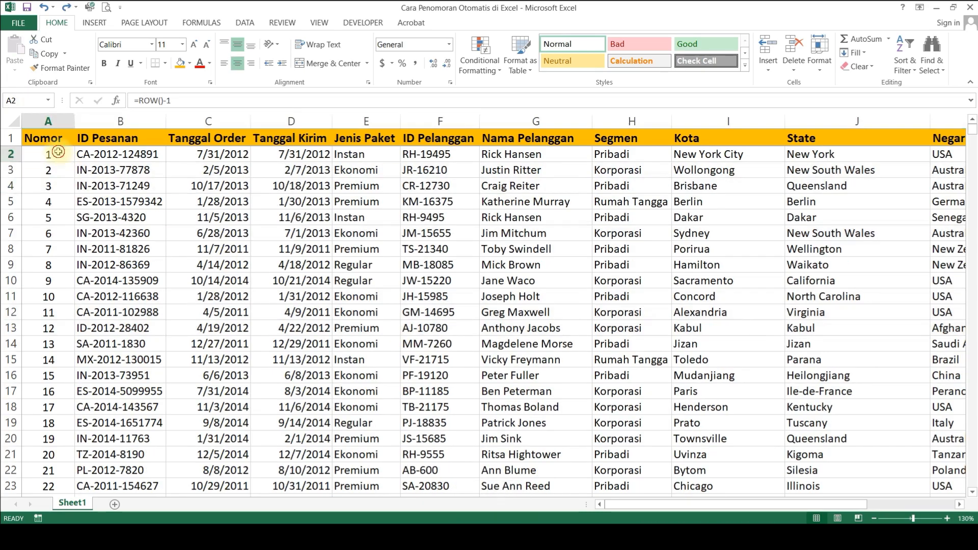
key("ctrl+shift+Down")
key("Delete")
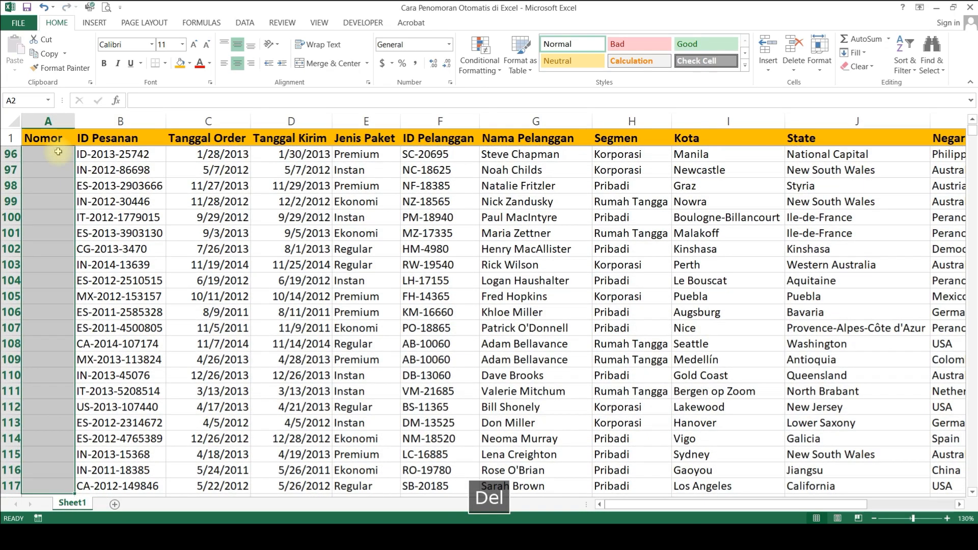
key("Up")
key("Down")
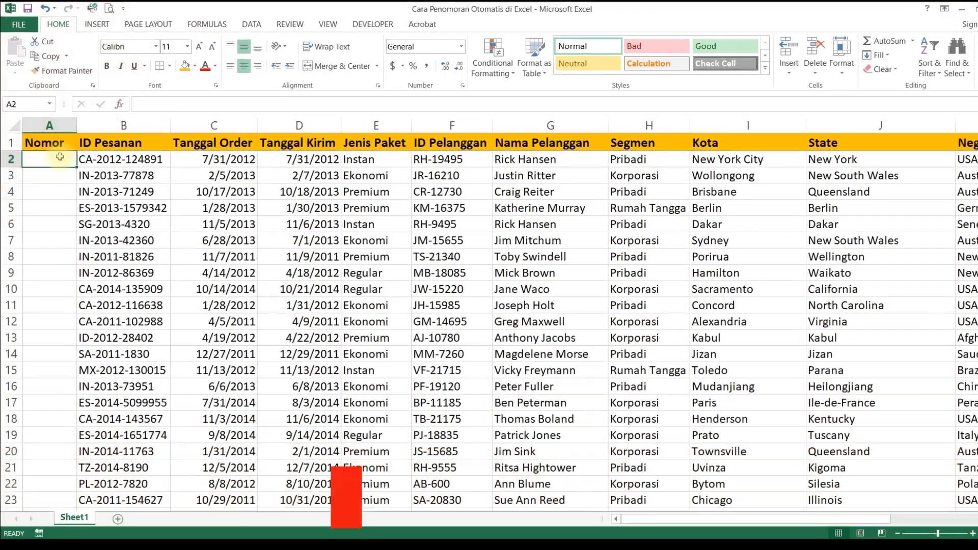
Step: Begin a formula in A2 with =IF(ISBLANK(B2),"", so that a blank ID Pesanan gives an empty number
type("=")
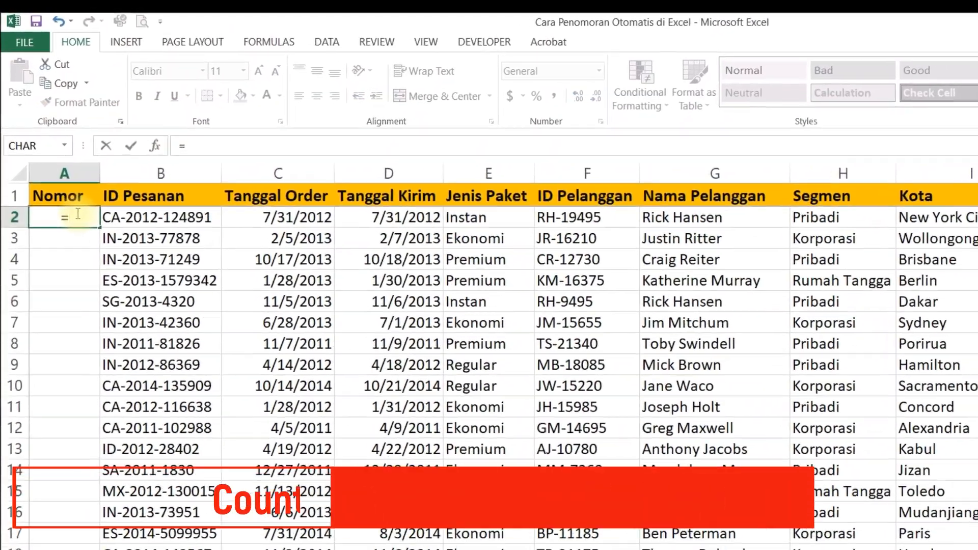
type("IF(")
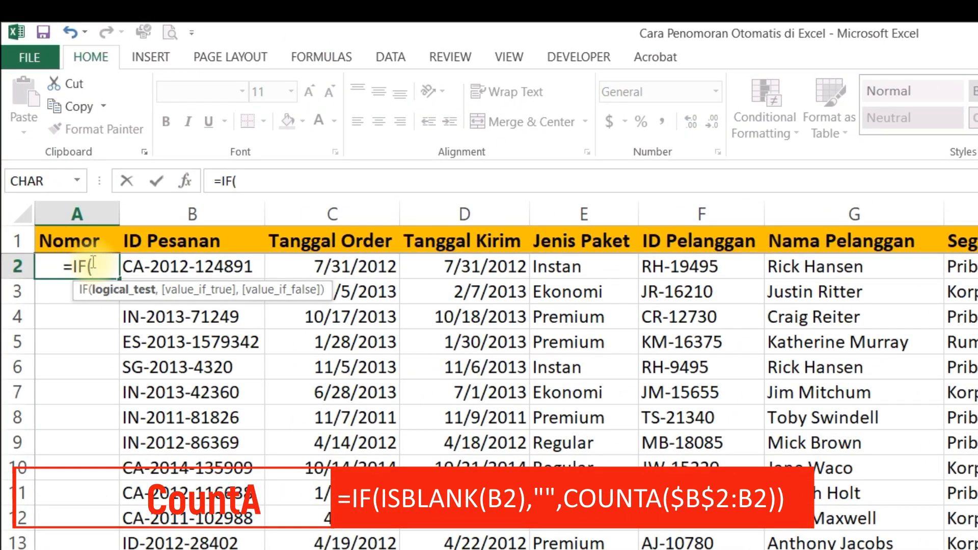
type("ISBLAN")
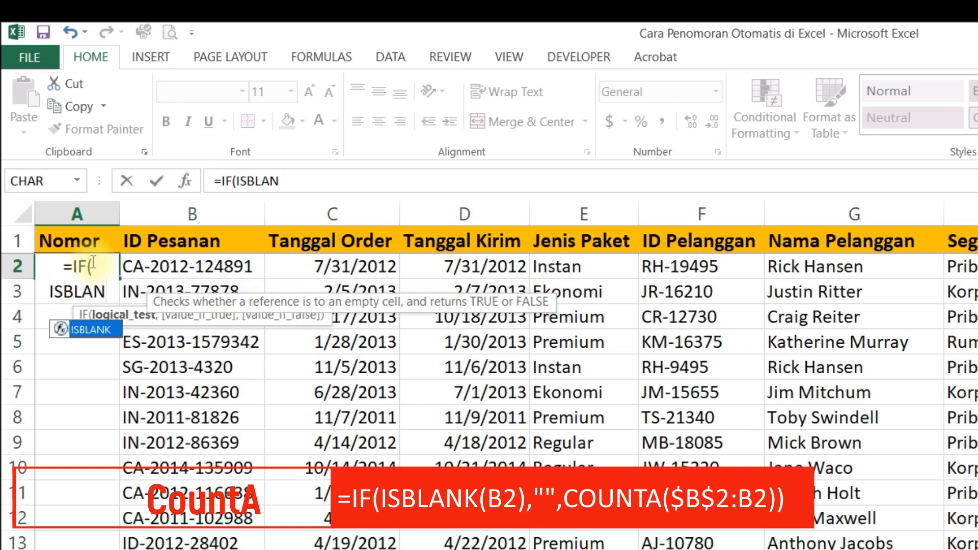
type("K(")
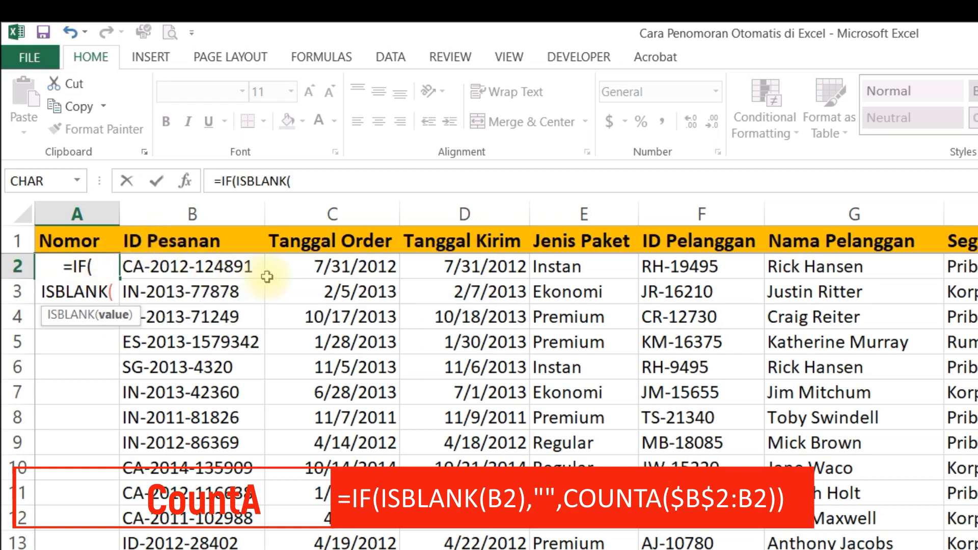
left_click(283, 273)
key("Left")
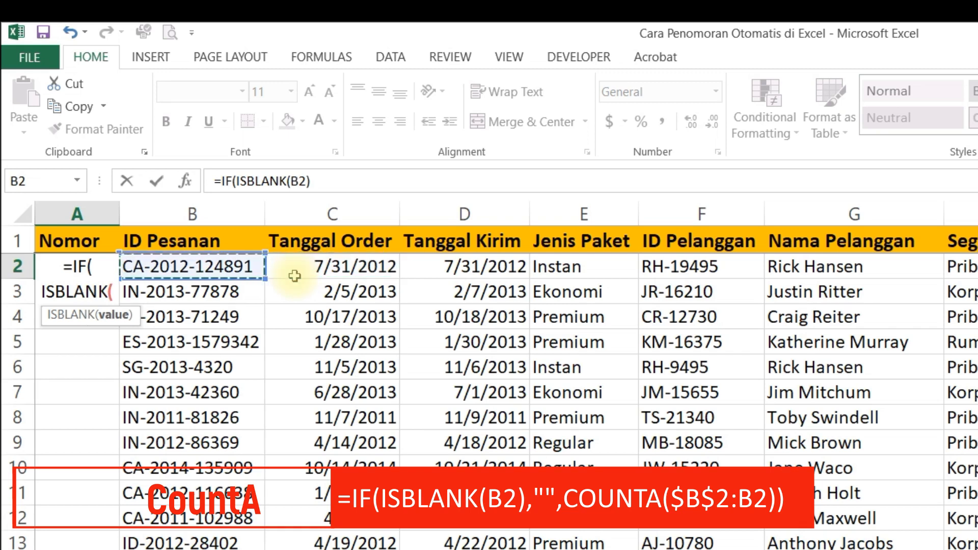
type("),\"\"")
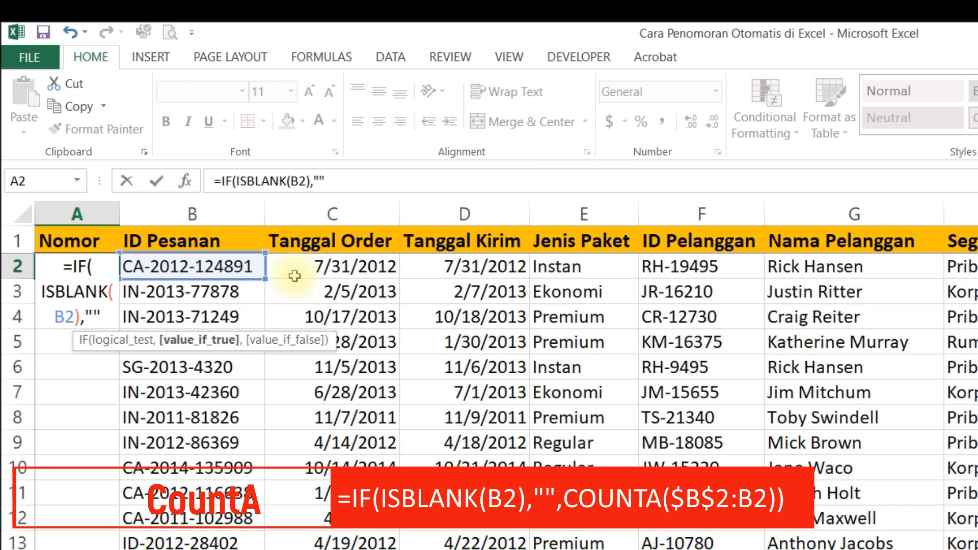
type(",")
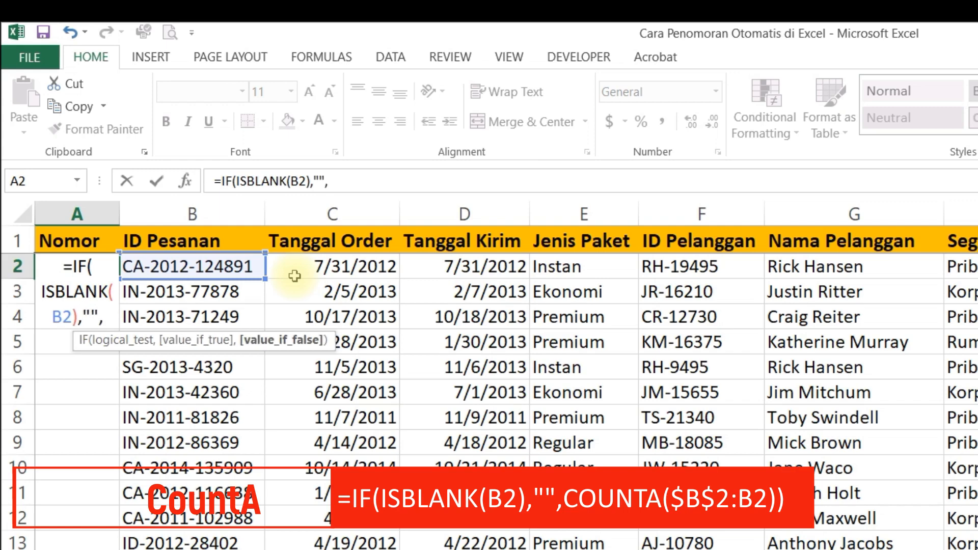
type("COUNT")
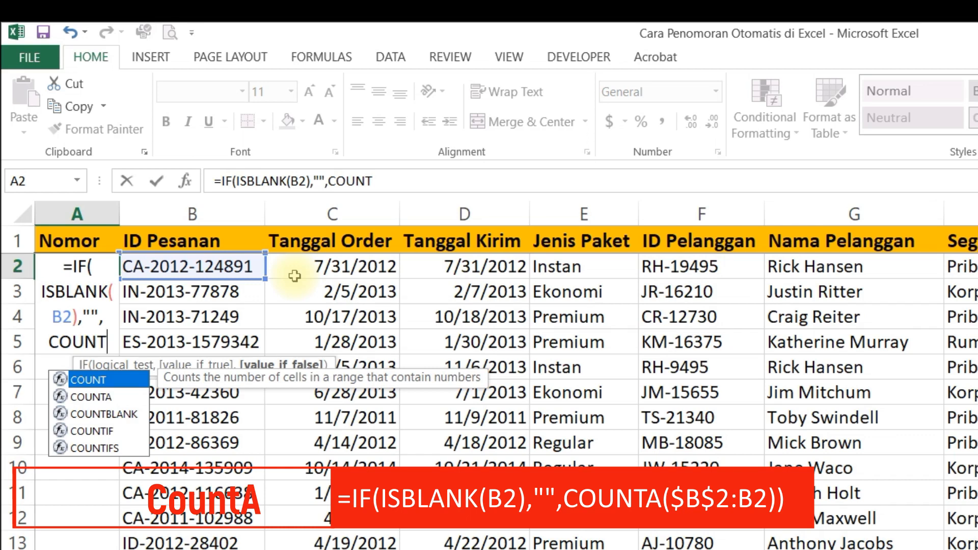
type("A(")
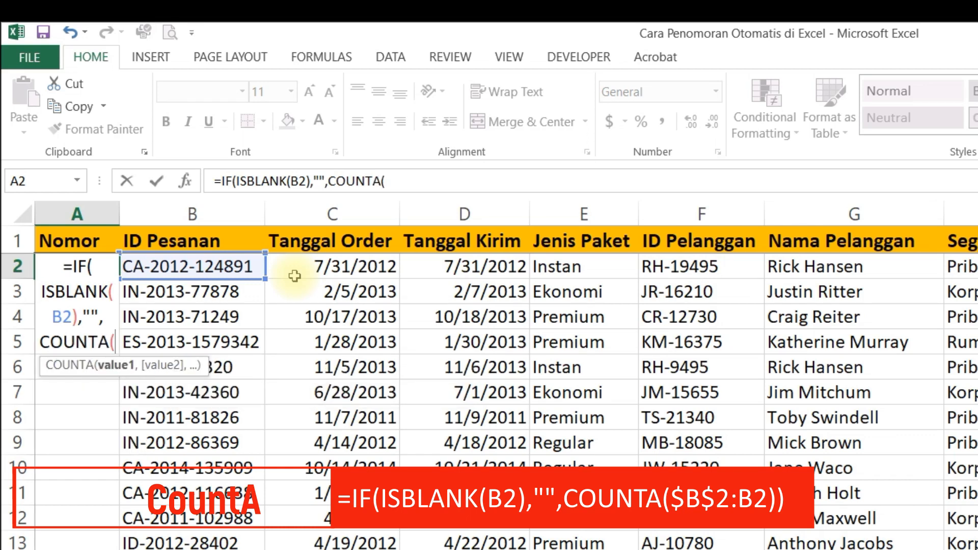
Step: Complete the A2 formula with COUNTA($B$2:B2) as the value if false, making the first B2 reference absolute, and enter it
left_click(322, 269)
key("Left")
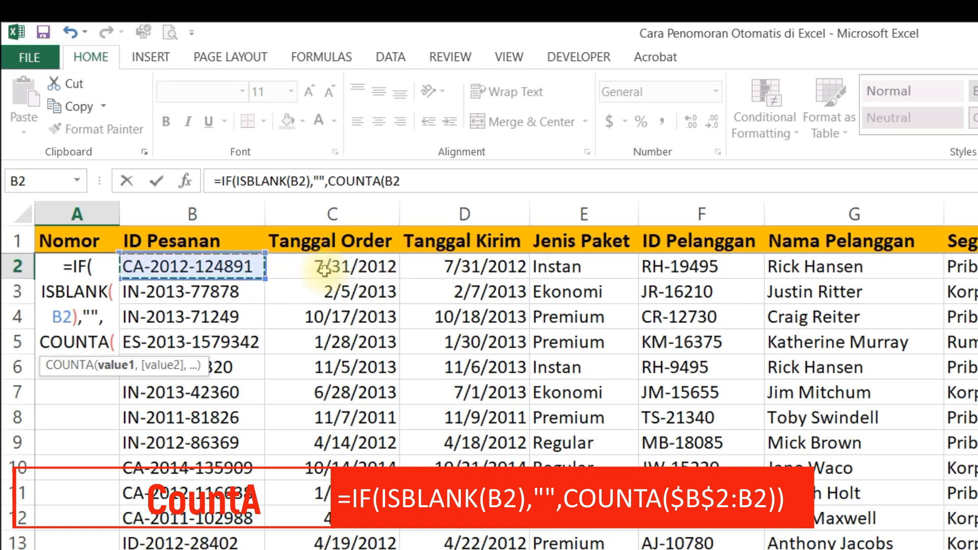
type(":B2")
double_click(397, 181)
left_click_drag(385, 181, 401, 180)
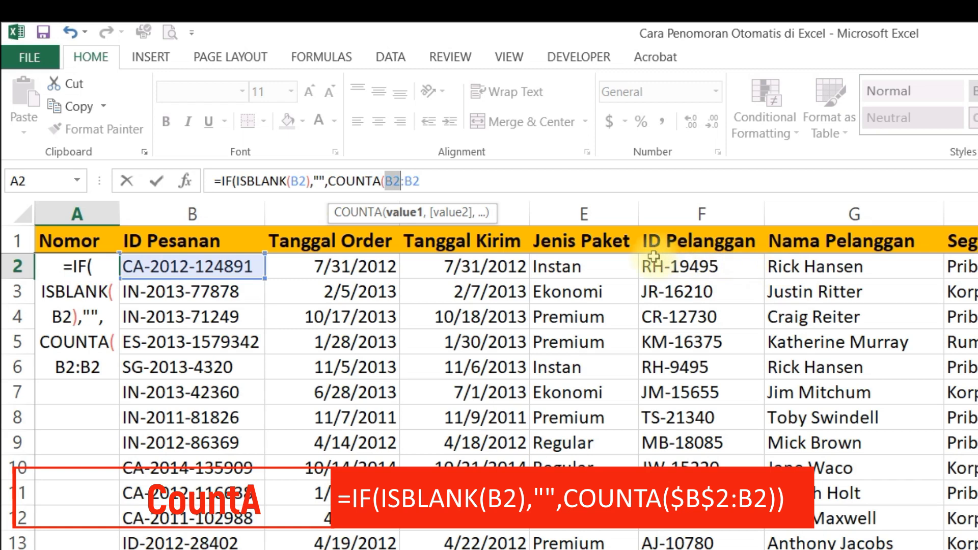
key("F4")
left_click(452, 180)
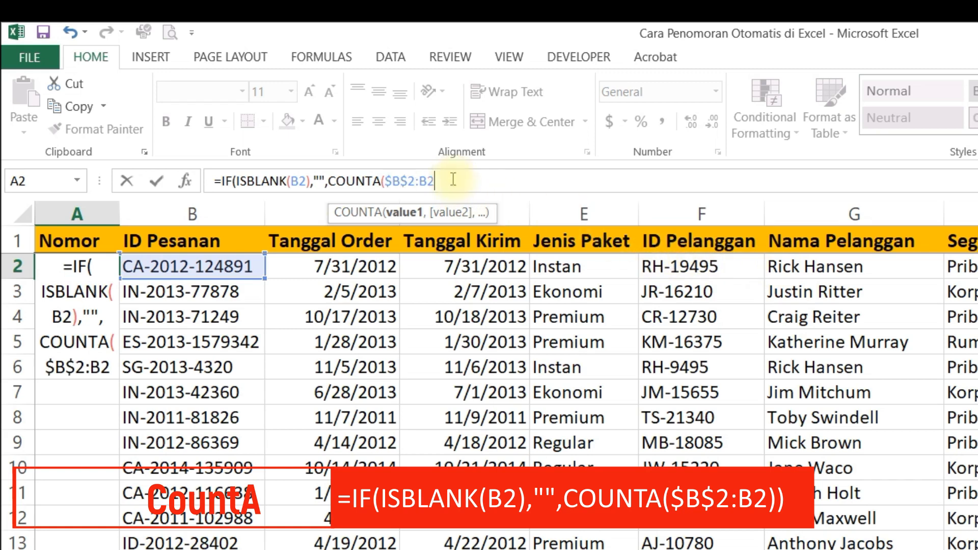
type(")")
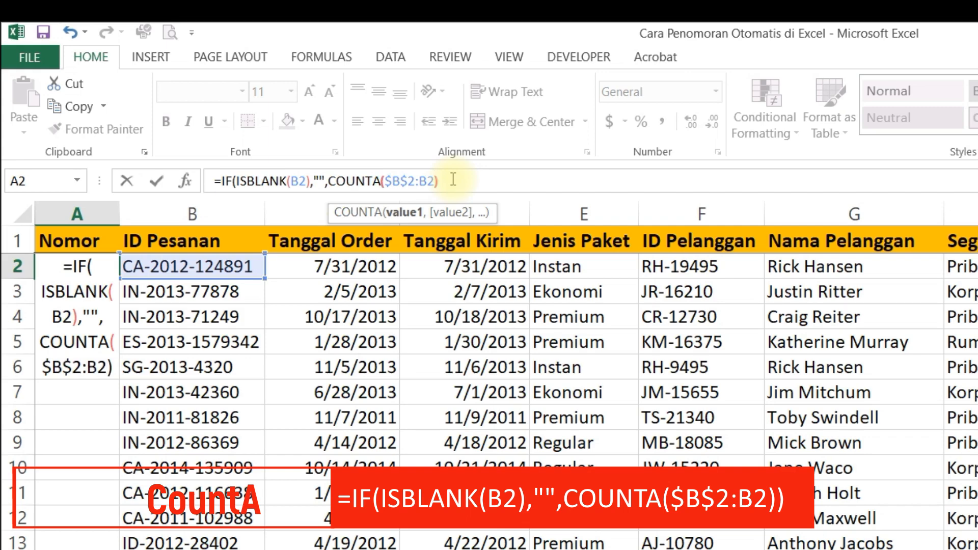
key("Return")
key("Return")
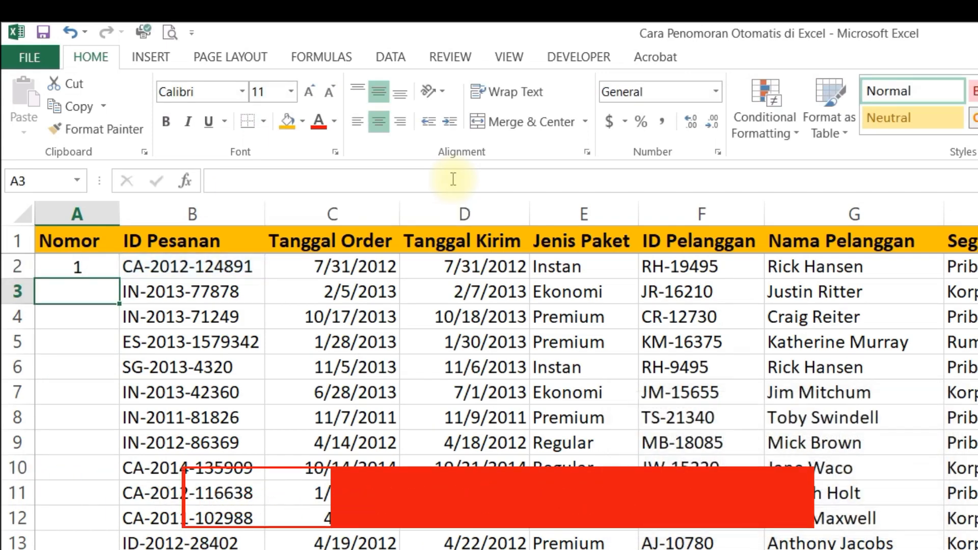
Step: Fill the A2 COUNTA formula down the entire Nomor column
left_click(81, 267)
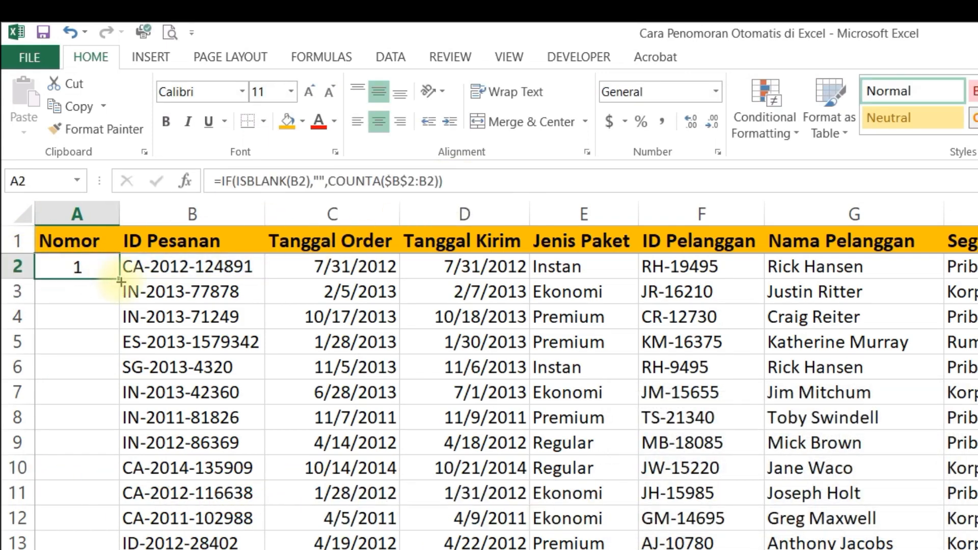
double_click(120, 281)
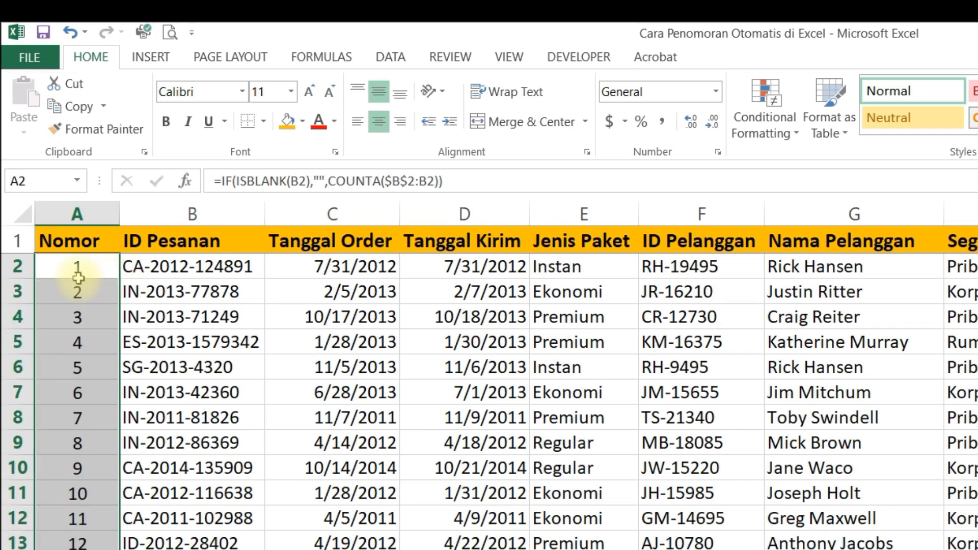
left_click(235, 296)
Step: Examine the IF, ISBLANK, empty-text and COUNTA parts of the formula in A2, leaving it unchanged
left_click(84, 267)
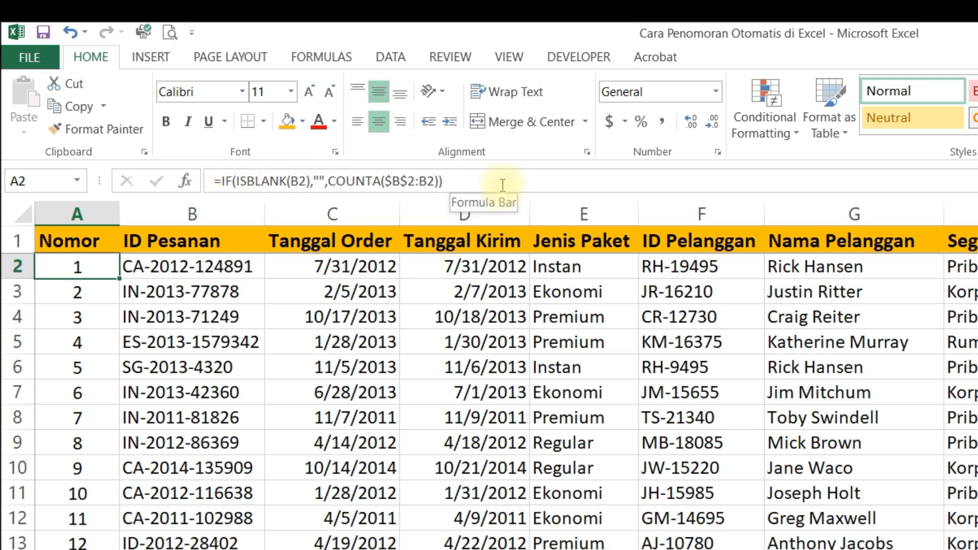
left_click(228, 181)
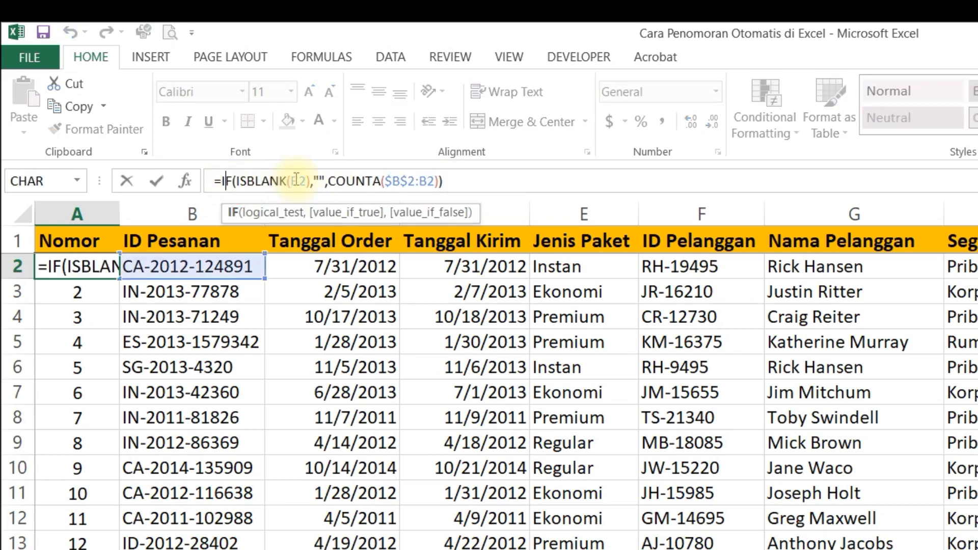
left_click(283, 181)
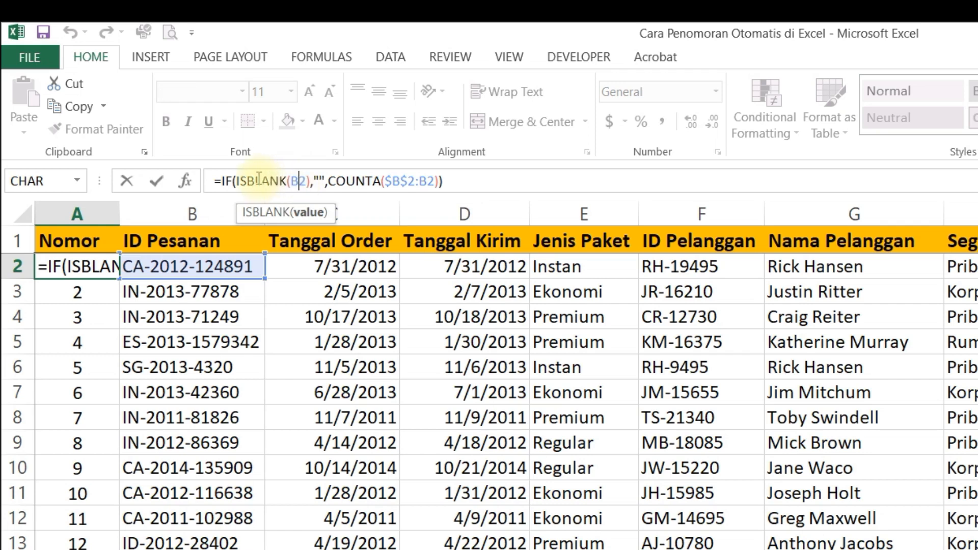
left_click(261, 180)
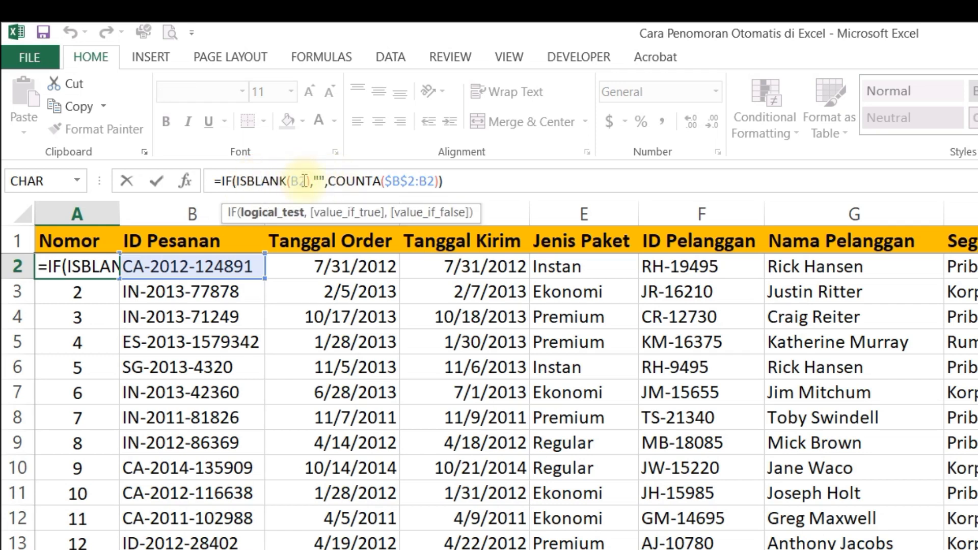
double_click(320, 182)
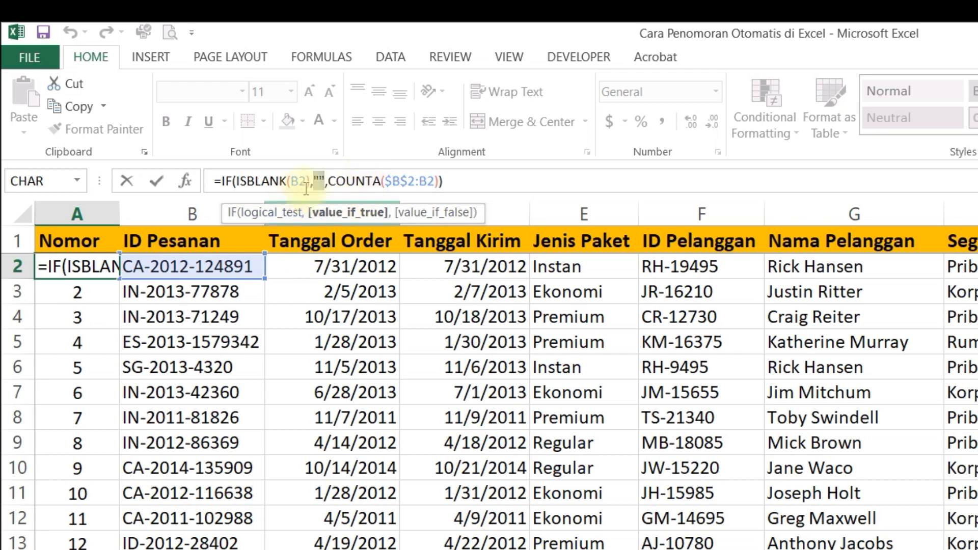
left_click(329, 182)
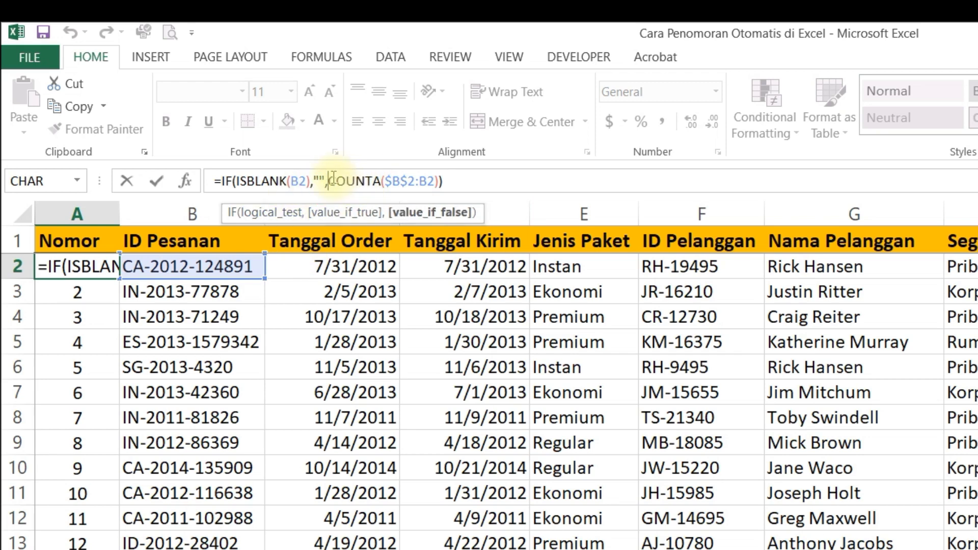
left_click_drag(334, 181, 377, 184)
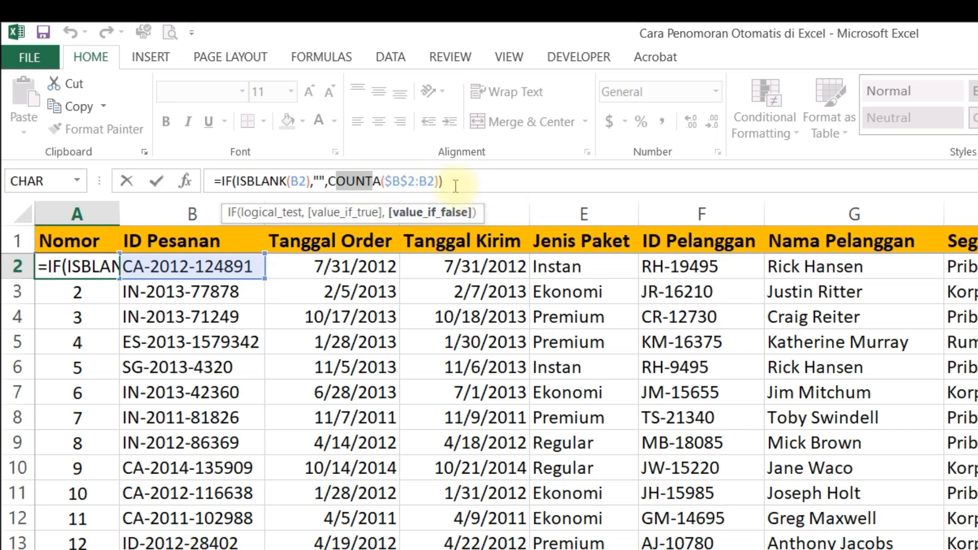
key("ctrl+Return")
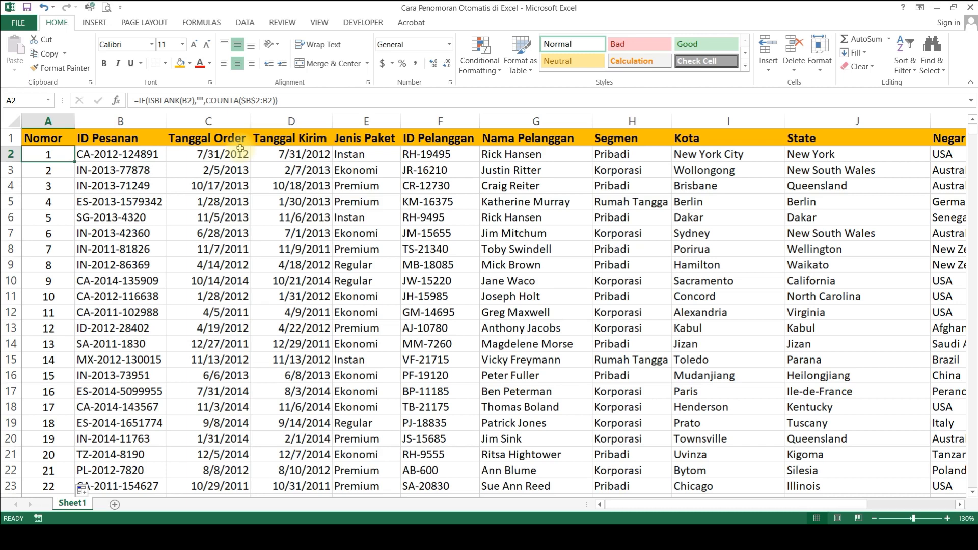
Step: Clear the ID Pesanan in B3 to test the COUNTA numbering, and inspect the formula in A3
key("Down")
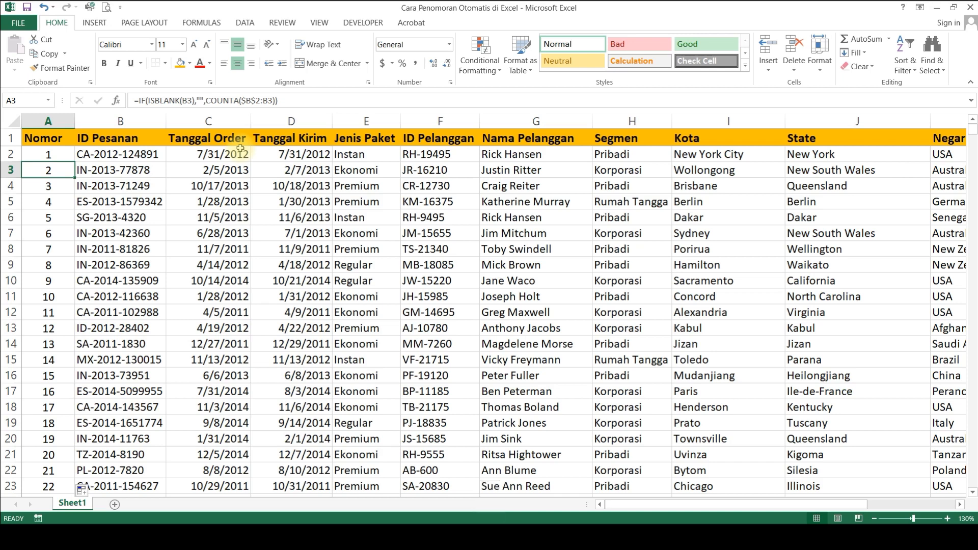
key("Right")
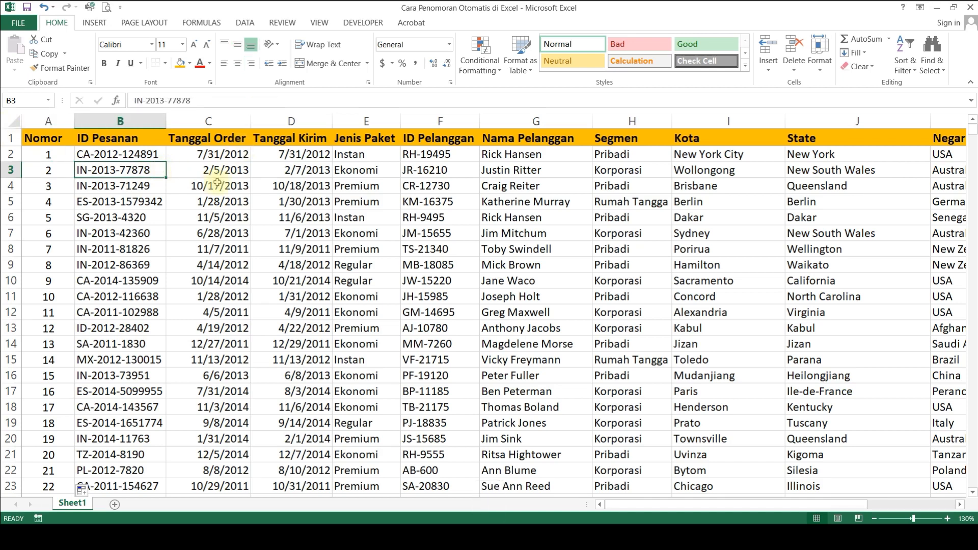
key("Delete")
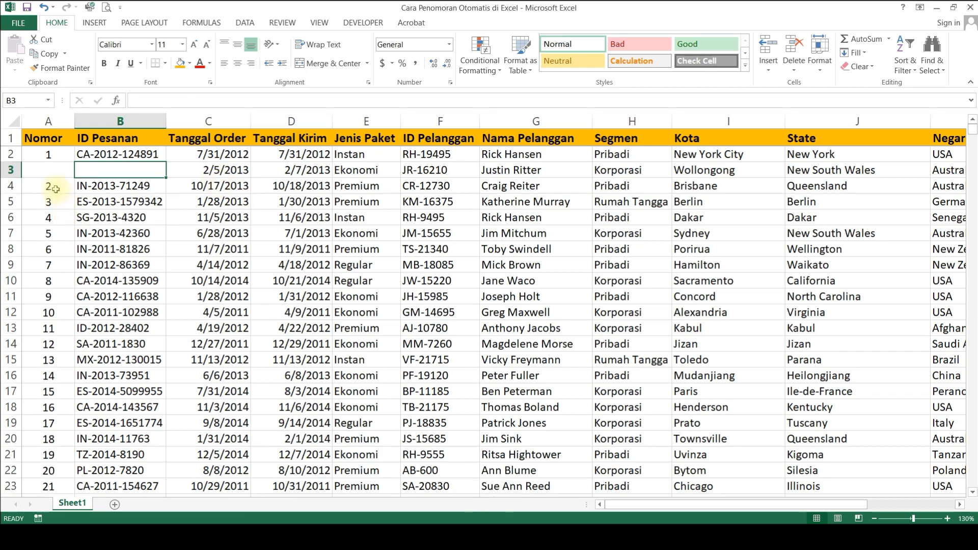
left_click(55, 189)
left_click(60, 170)
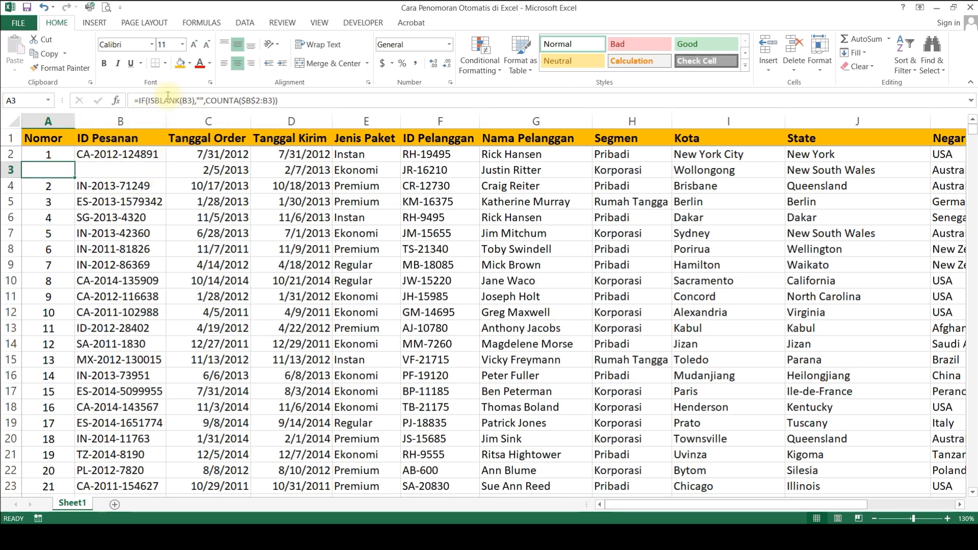
left_click(136, 170)
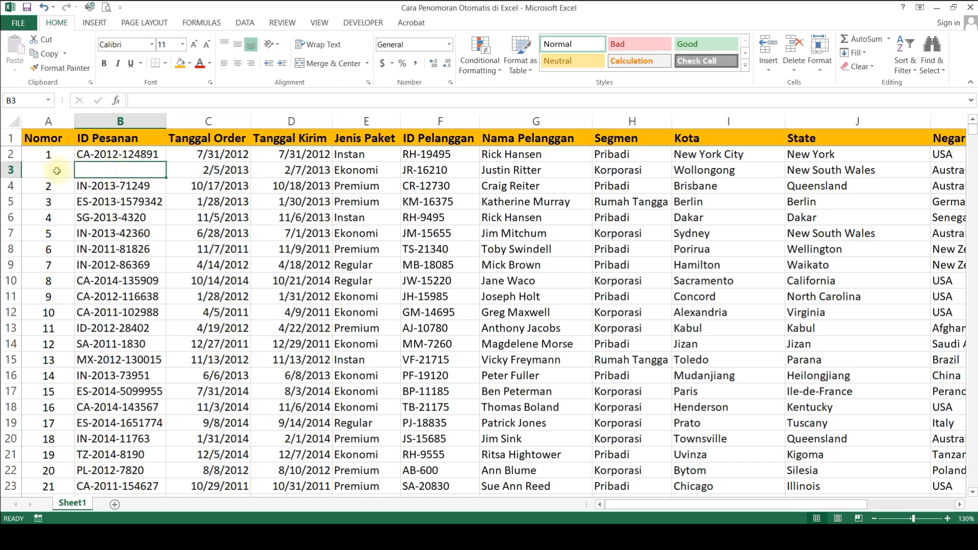
left_click(57, 170)
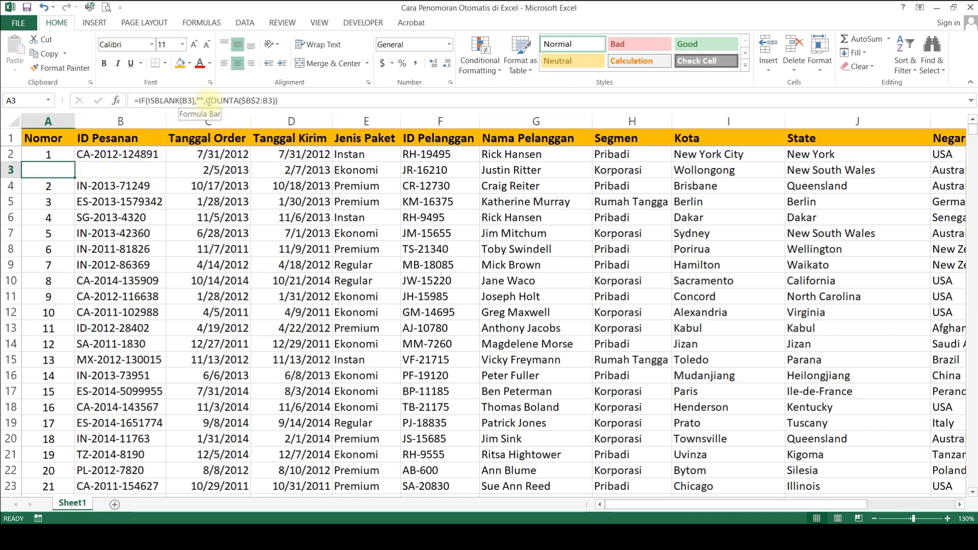
Step: Examine the COUNTA part of the formula in A3, then undo the clearing of the ID Pesanan in B3
left_click_drag(208, 101, 288, 99)
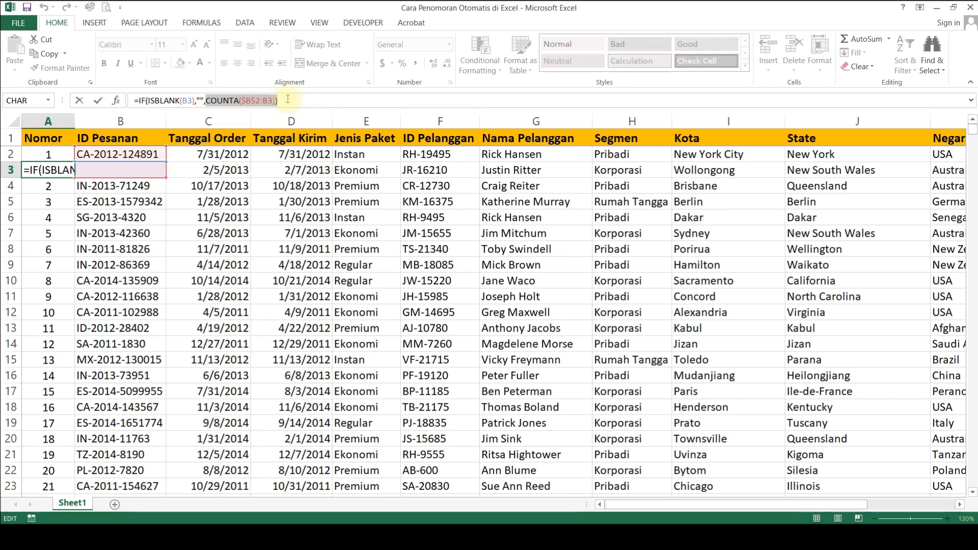
key("Escape")
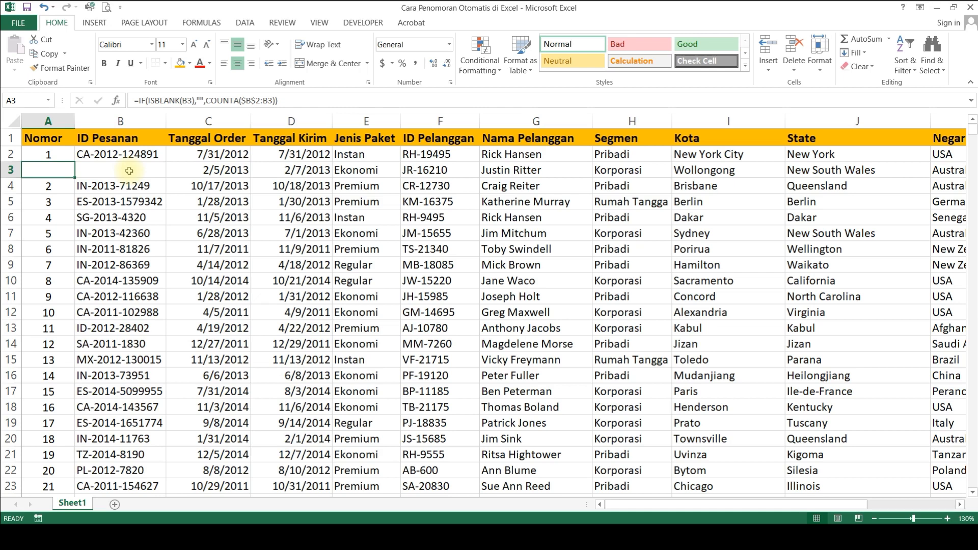
key("ctrl+z")
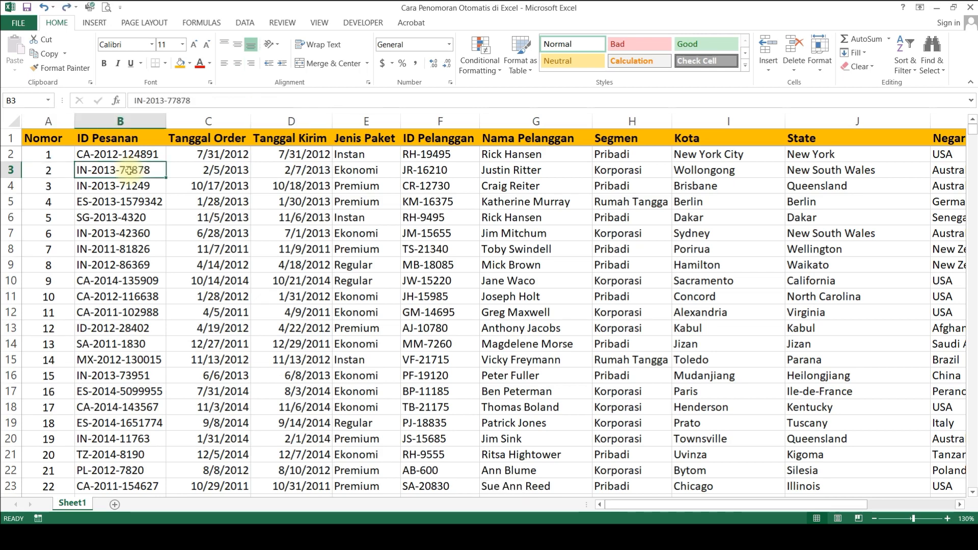
Step: Clear the ID Pesanan in B6, B11 and B16 to test how the numbering skips several blank rows
key("Down")
key("Down")
key("Down")
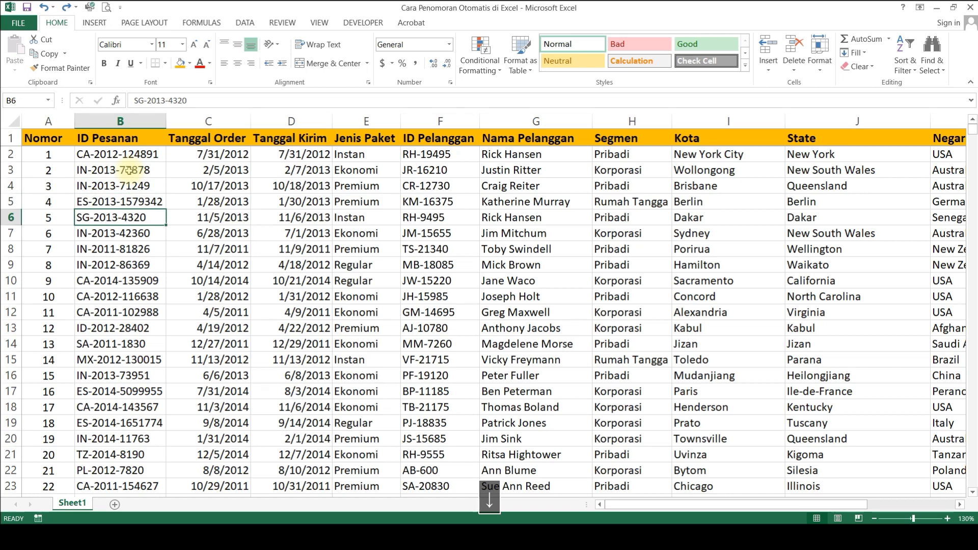
key("Delete")
key("Down")
key("Down")
key("Down")
key("Down")
key("Down")
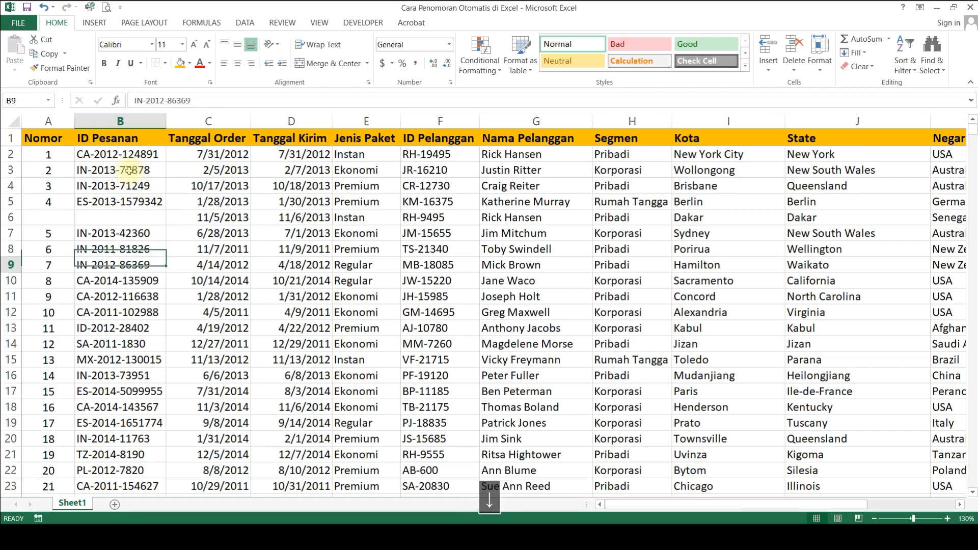
key("Delete")
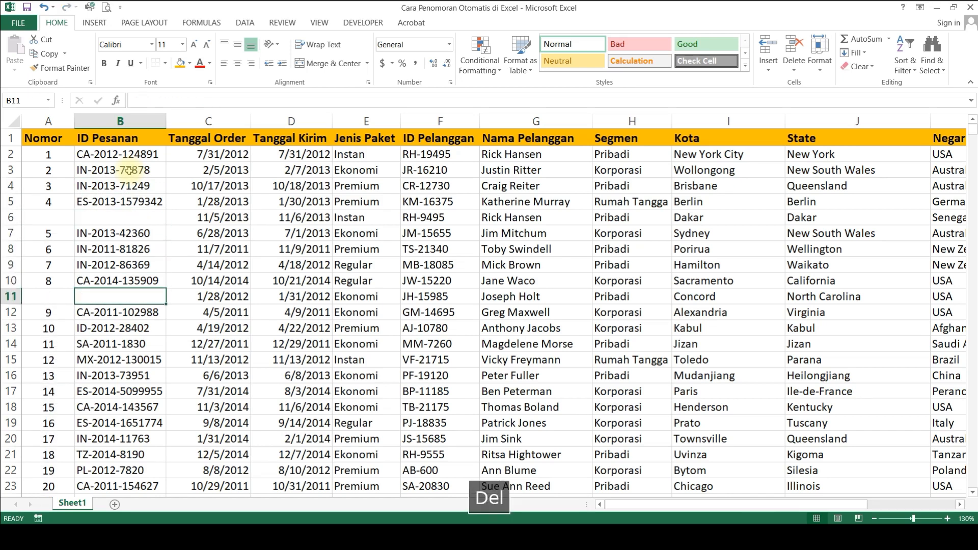
key("Down")
key("Down")
key("Down")
key("Down")
key("Down")
key("Delete")
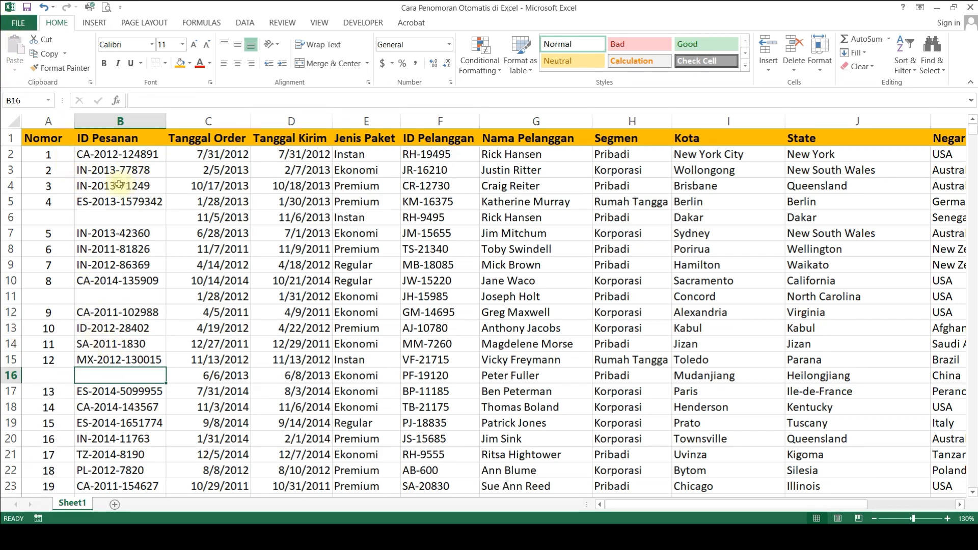
Step: Undo the clearing of the three ID Pesanan cells B6, B11 and B16
key("ctrl+z")
key("ctrl+z")
key("ctrl+z")
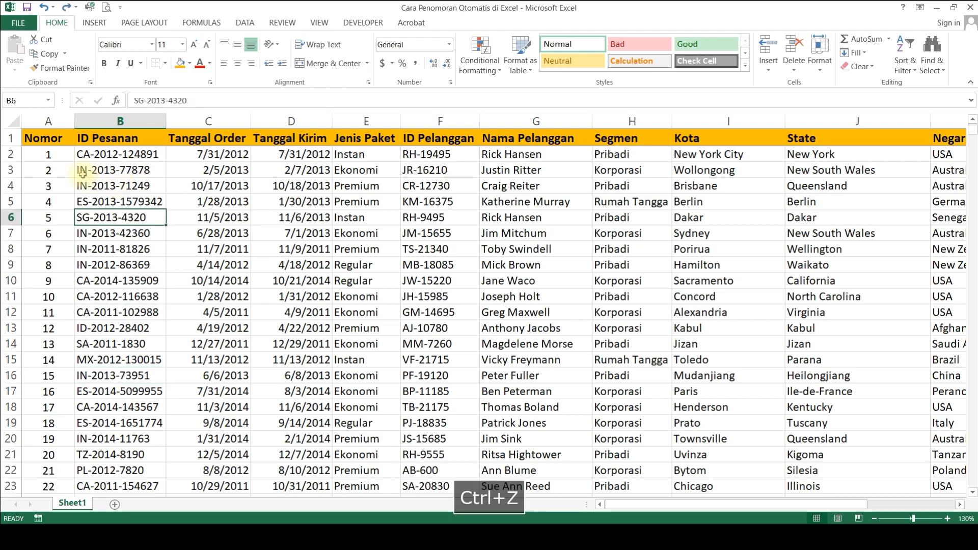
Step: Delete all the numbering formulas in the Nomor column from A2 down and return to A2
left_click(56, 155)
key("ctrl+shift+Down")
key("Delete")
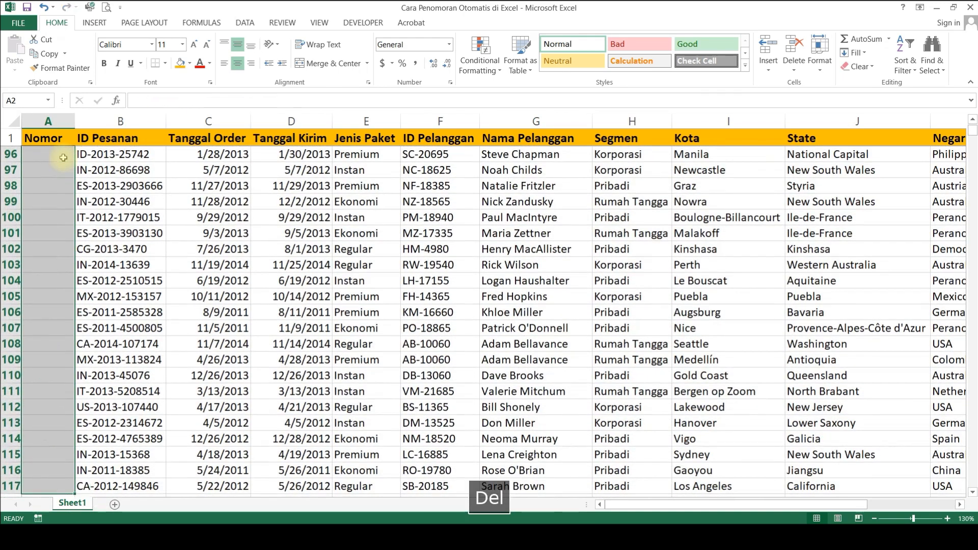
key("ctrl+Home")
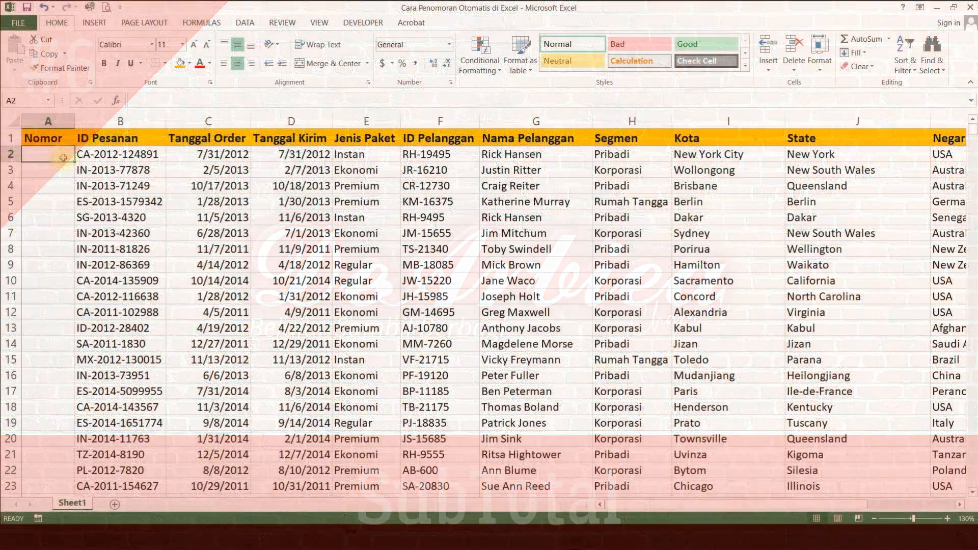
Step: Start a SUBTOTAL formula in A2 with function number 3 (COUNTA) as the first argument
type("=")
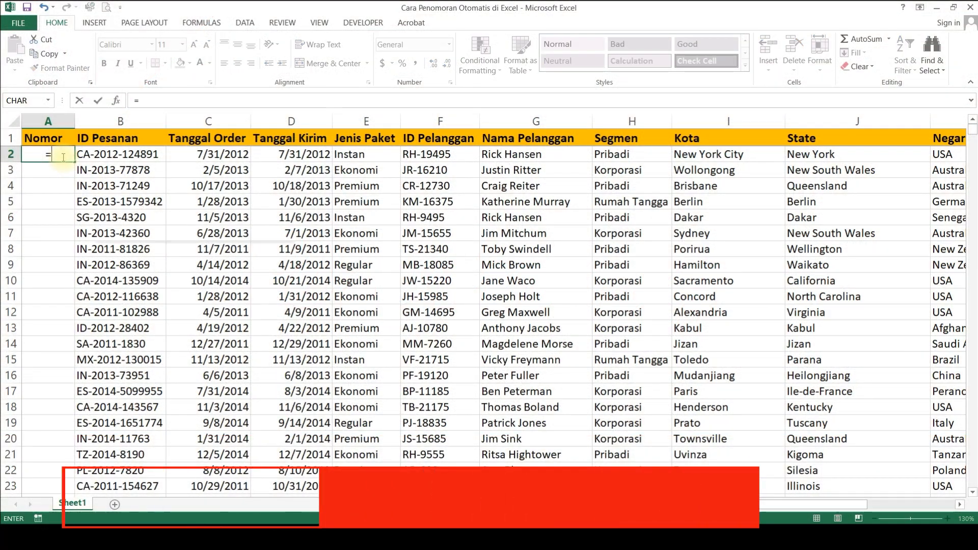
type("SUBTOTAL(")
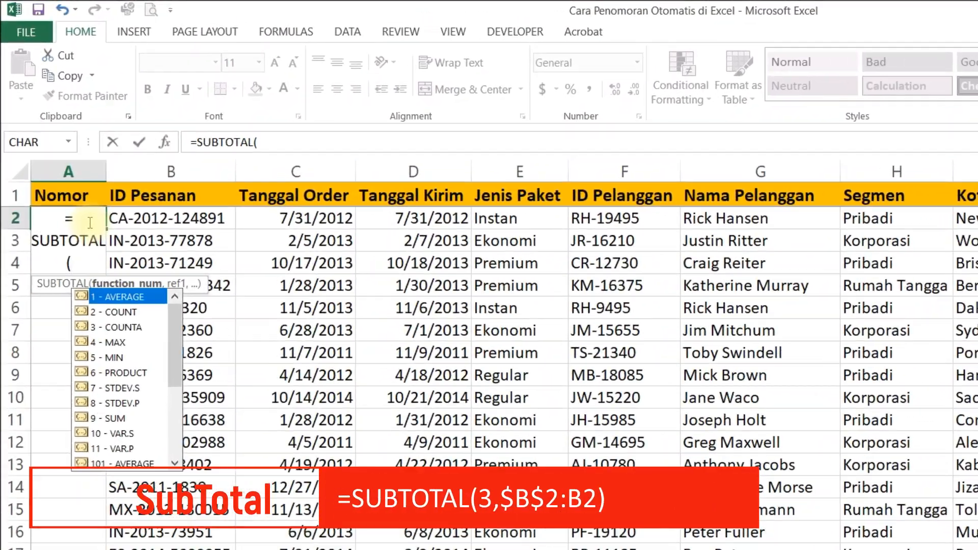
key("Down")
key("Down")
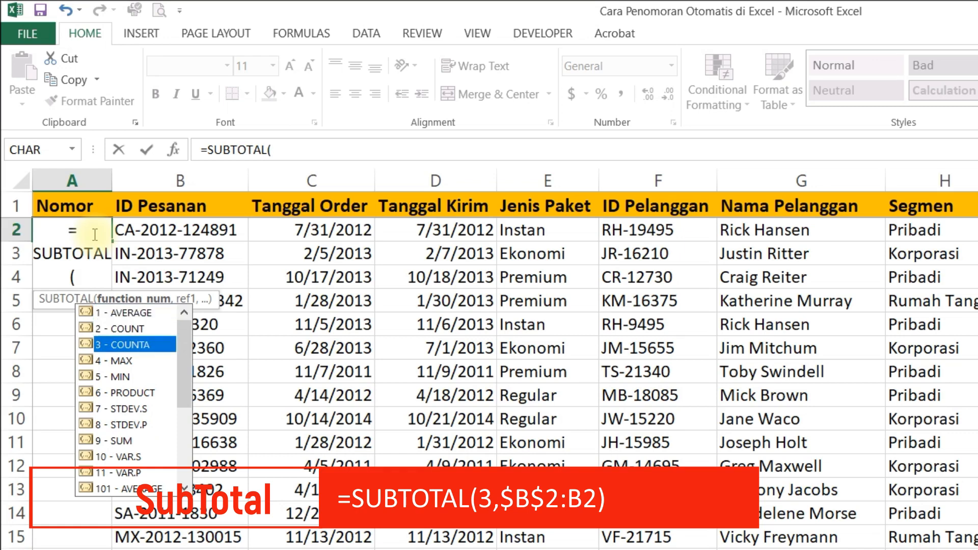
key("Tab")
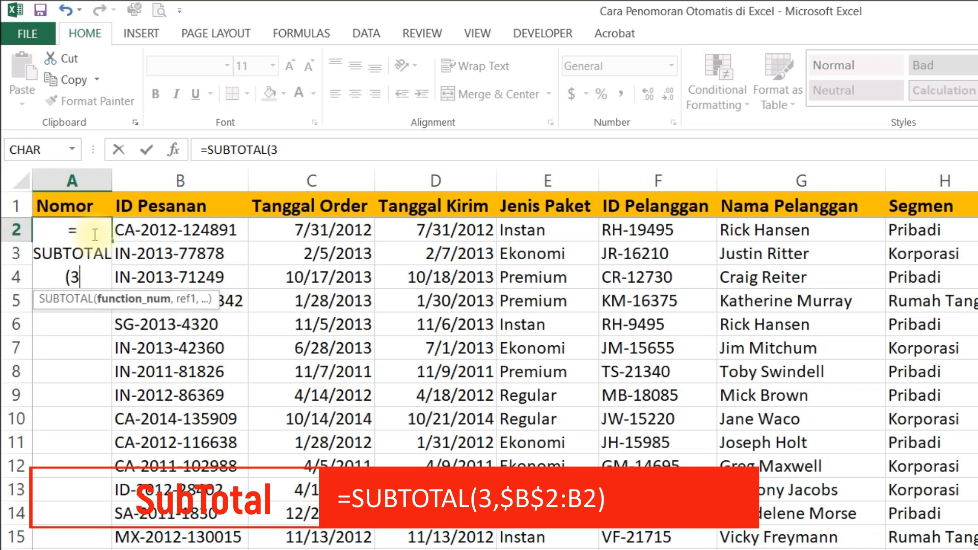
type(",")
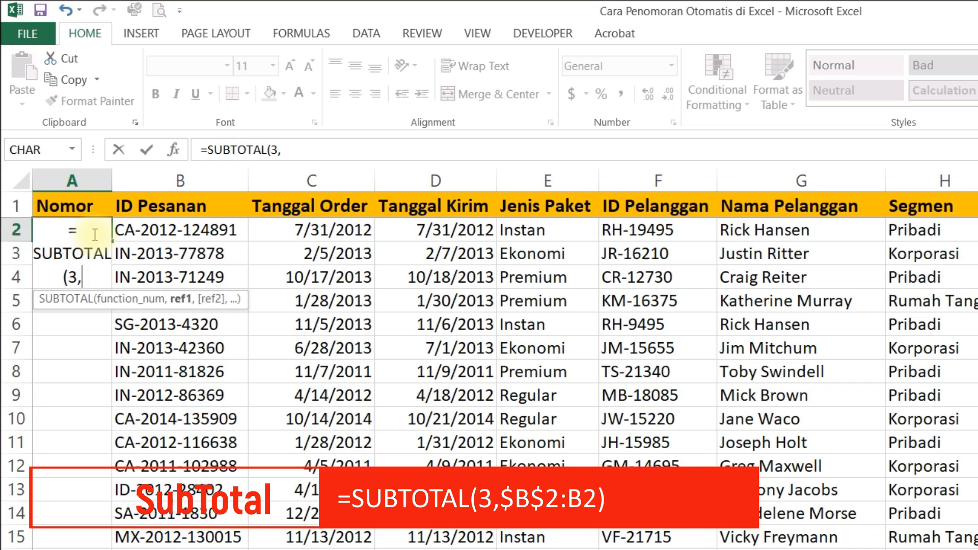
Step: Complete the A2 SUBTOTAL formula with the range $B$2:B2, making only the first B2 reference absolute, and enter it
left_click(304, 231)
key("Left")
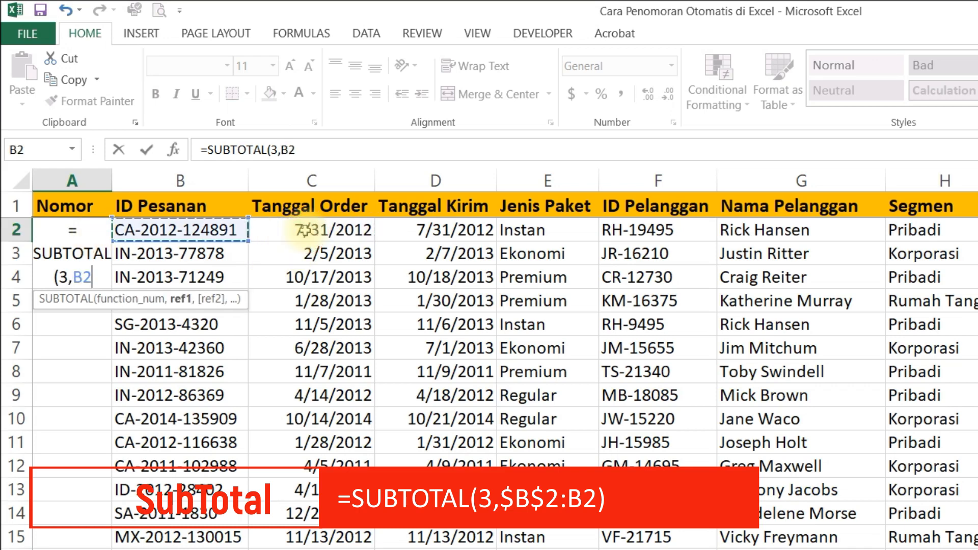
type(":")
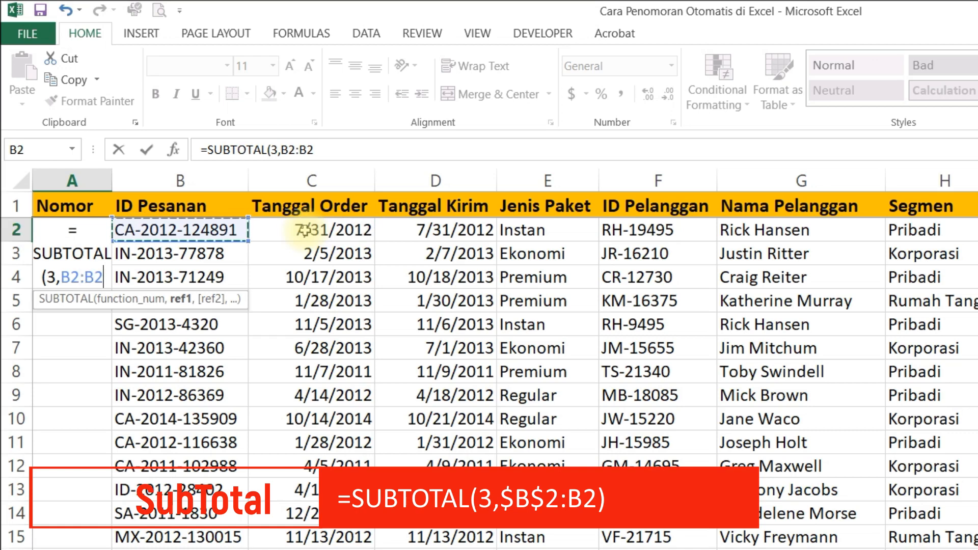
left_click_drag(289, 149, 314, 149)
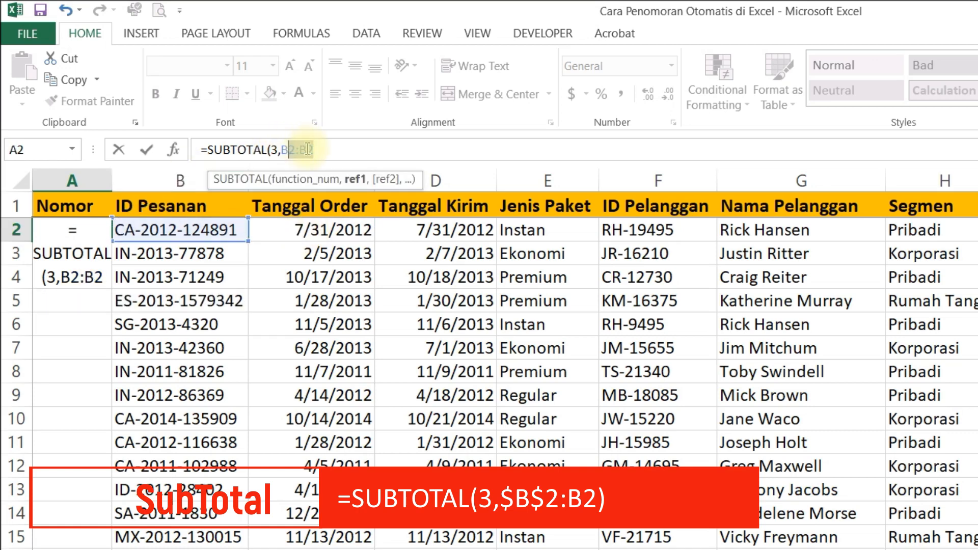
double_click(286, 149)
key("F4")
key("Return")
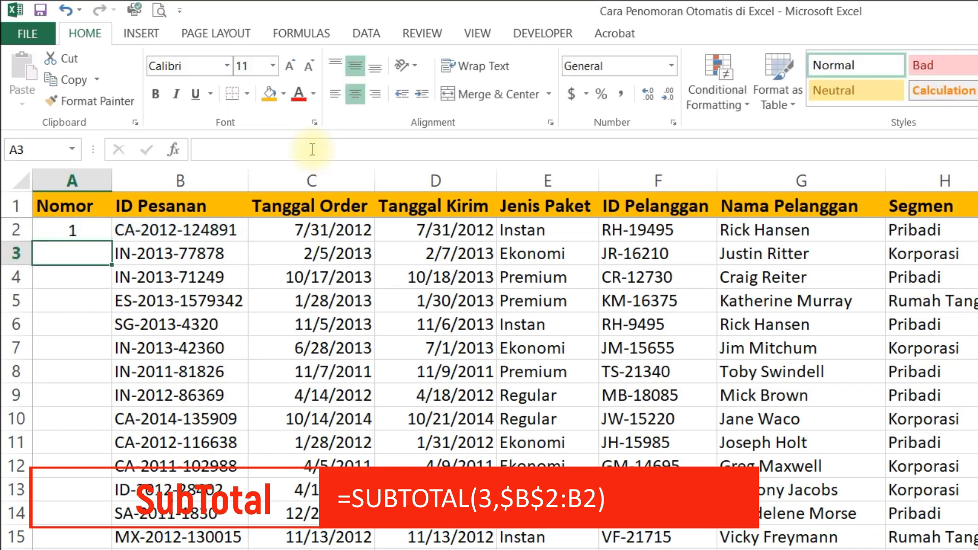
Step: Fill the A2 SUBTOTAL formula down the entire Nomor column
key("Up")
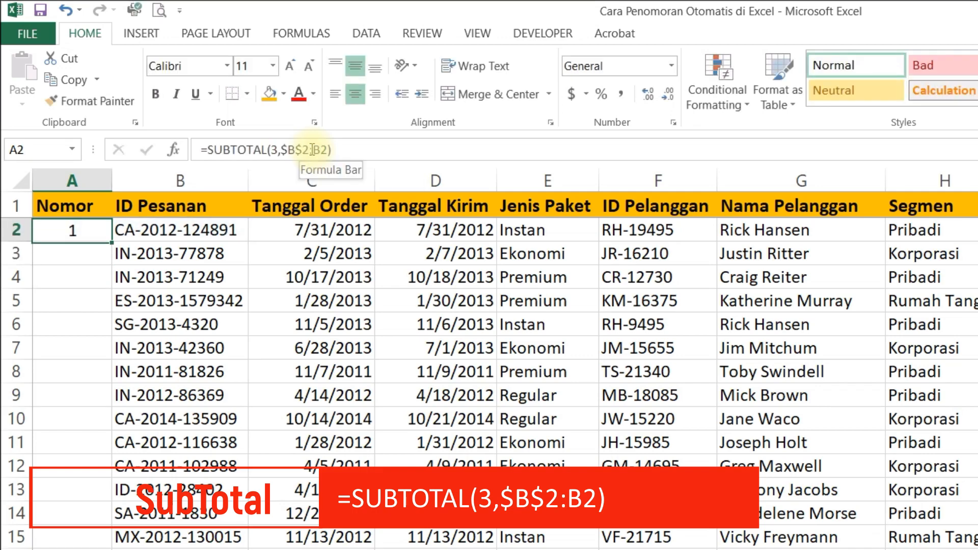
double_click(110, 243)
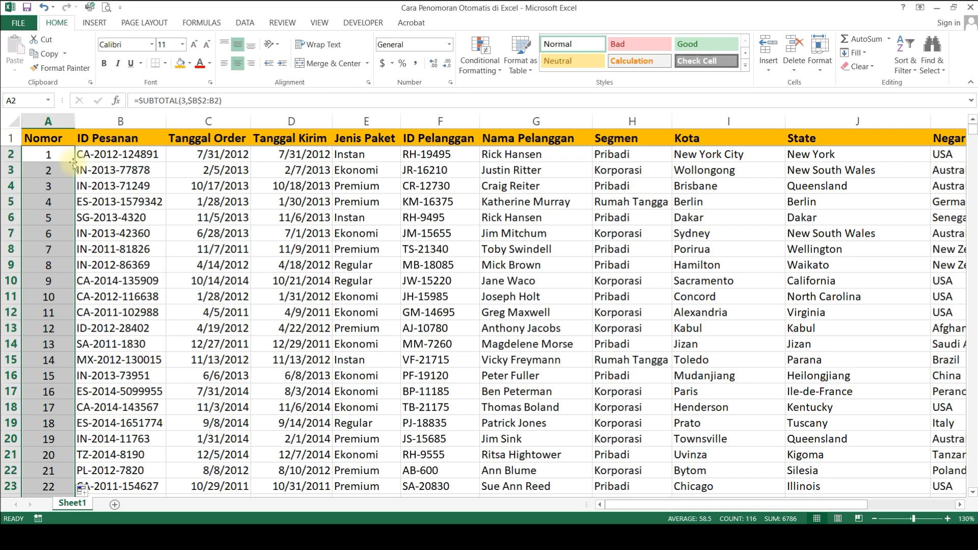
left_click(306, 214)
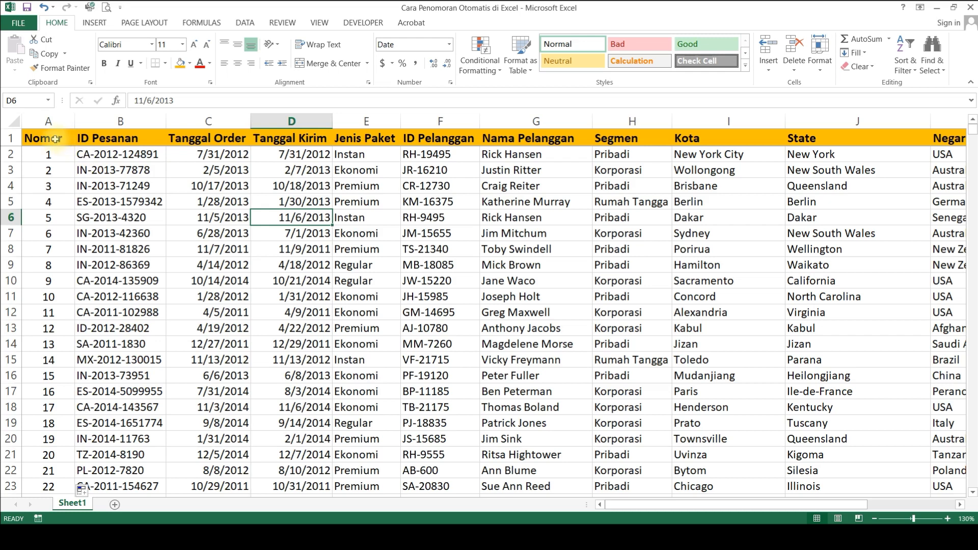
Step: Turn on filtering for the table's header row, starting from the Nomor header in A1
left_click(55, 139)
left_click_drag(55, 138, 449, 137)
left_click(287, 213)
left_click(55, 182)
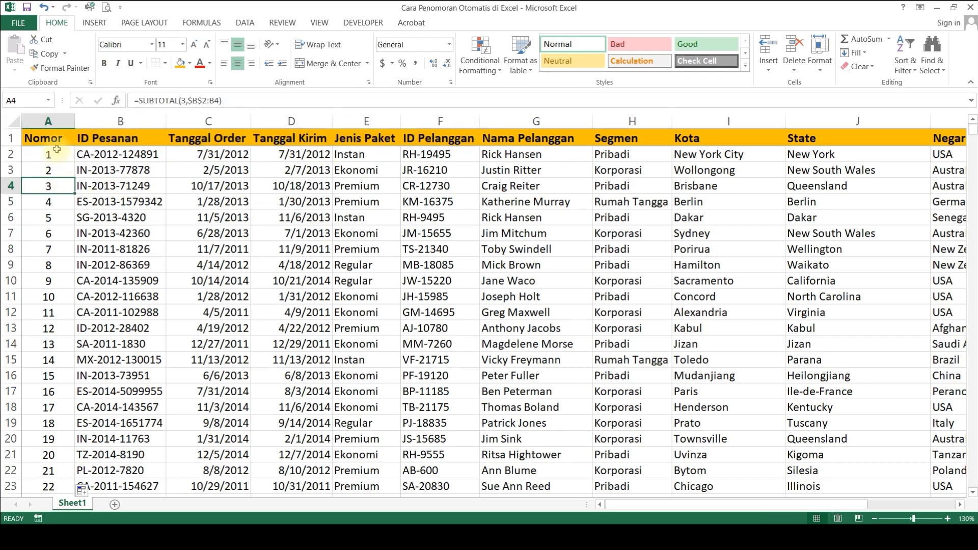
left_click(59, 141)
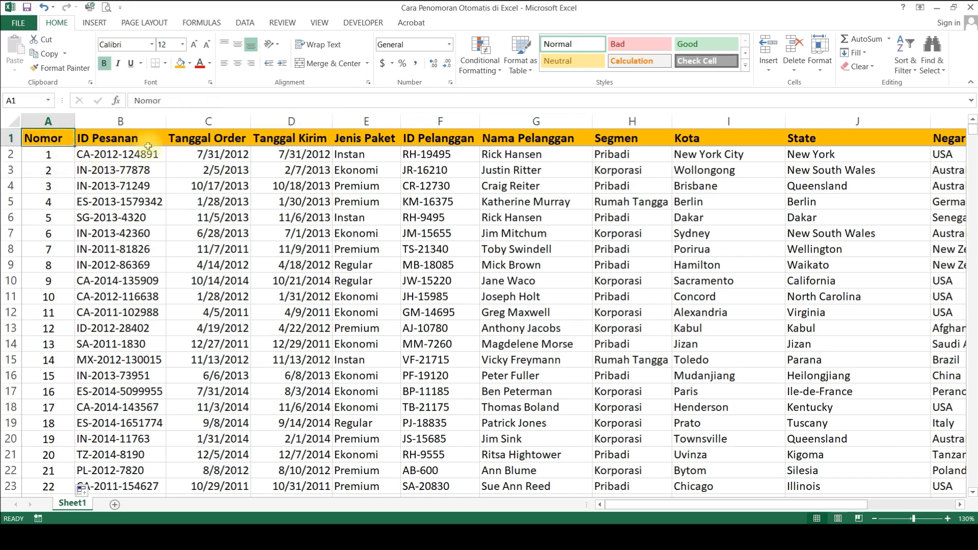
left_click(906, 61)
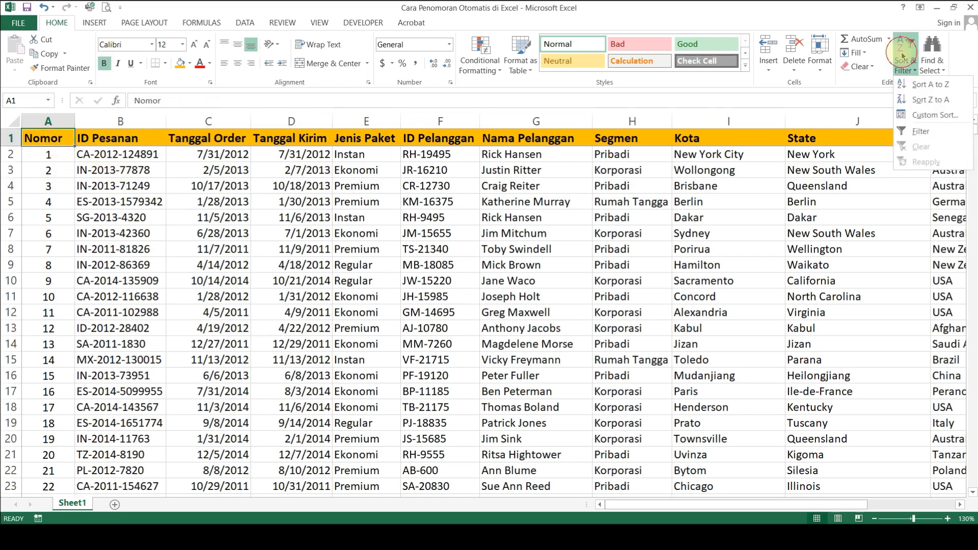
left_click(921, 132)
scroll(461, 249, "right", 2)
key("ctrl+Home")
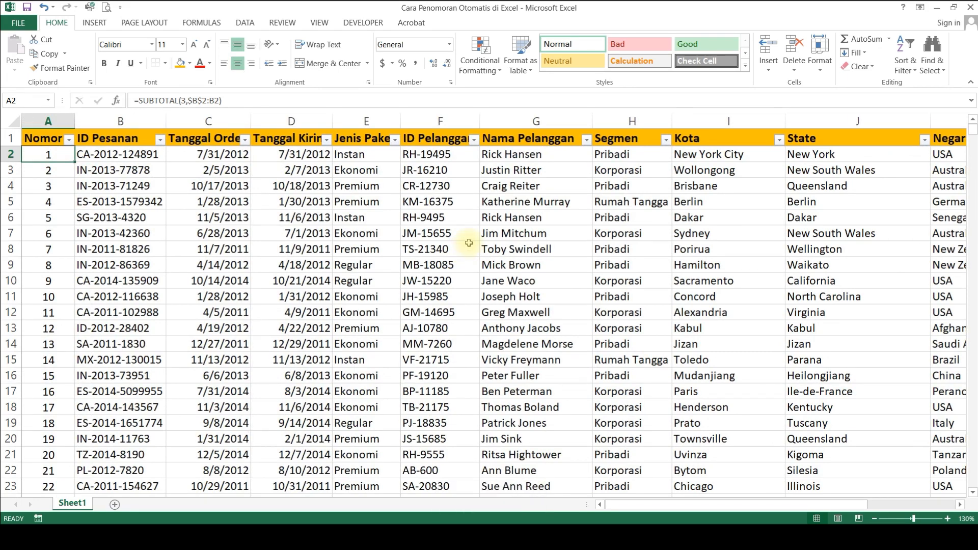
Step: Auto-fit the width of the Jenis Paket column so its header is fully readable
double_click(401, 121)
left_click(393, 142)
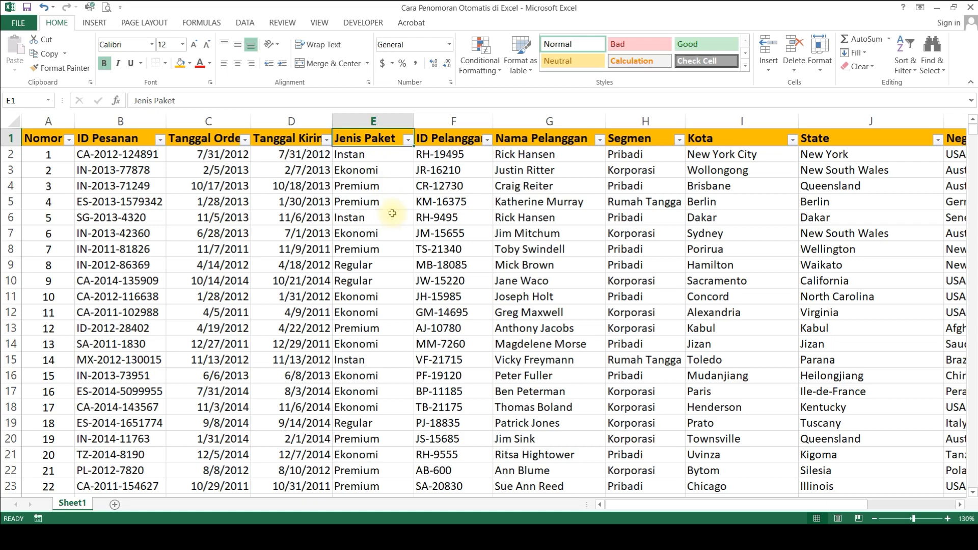
left_click(364, 378)
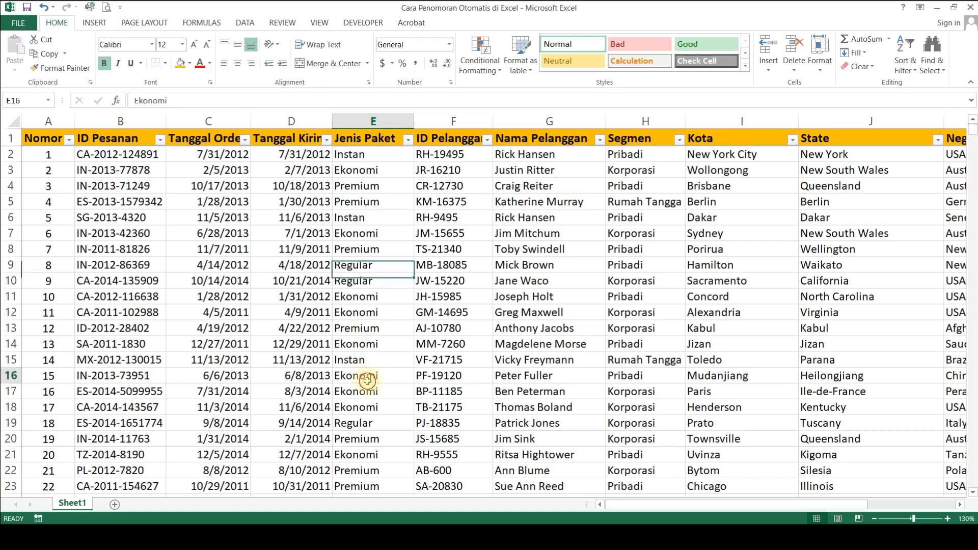
Step: Filter the Jenis Paket column to show only Ekonomi, and check the numbering in the Nomor column
left_click(408, 143)
left_click(300, 263)
left_click(299, 275)
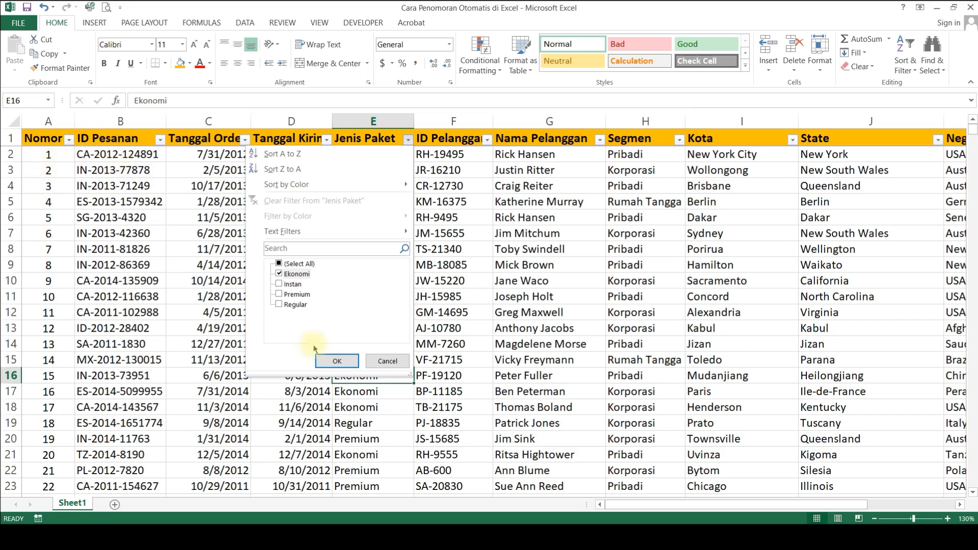
left_click(338, 362)
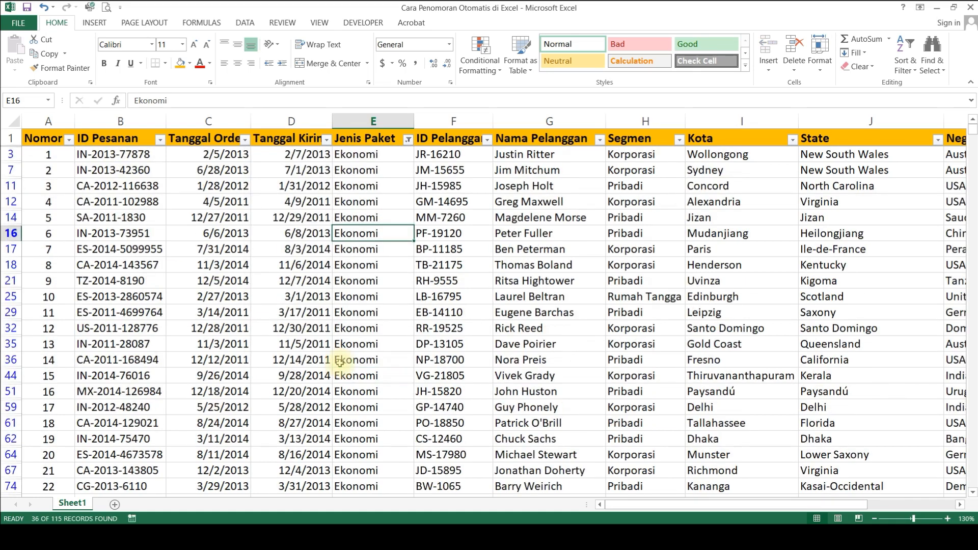
left_click(313, 344)
left_click(47, 155)
left_click_drag(47, 155, 66, 313)
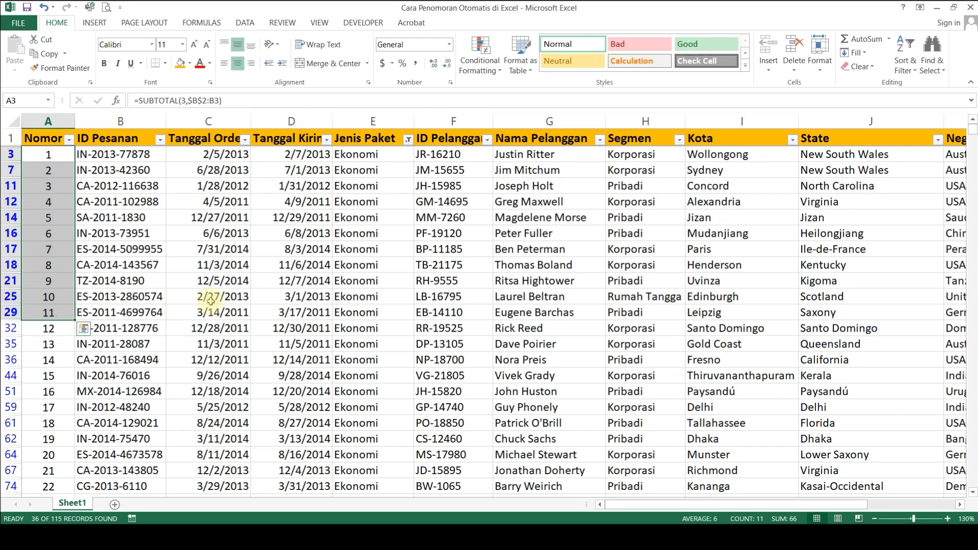
left_click(275, 281)
Step: Add Premium to the Jenis Paket filter alongside Ekonomi
left_click(375, 154)
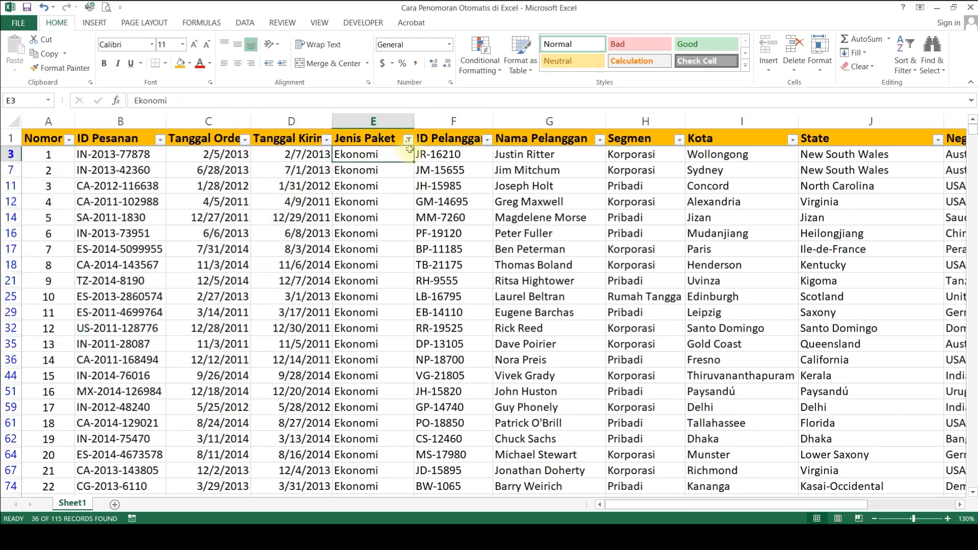
left_click(409, 139)
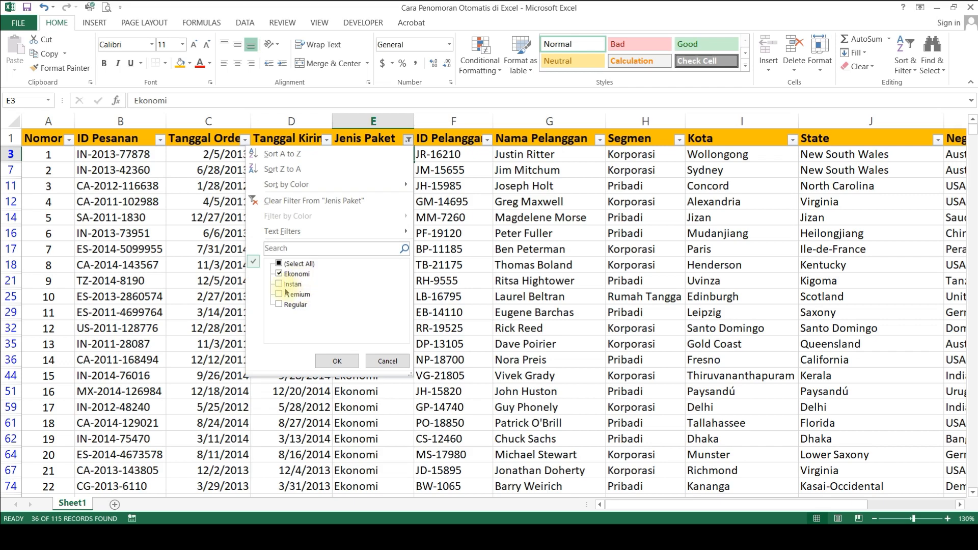
left_click(279, 294)
left_click(332, 362)
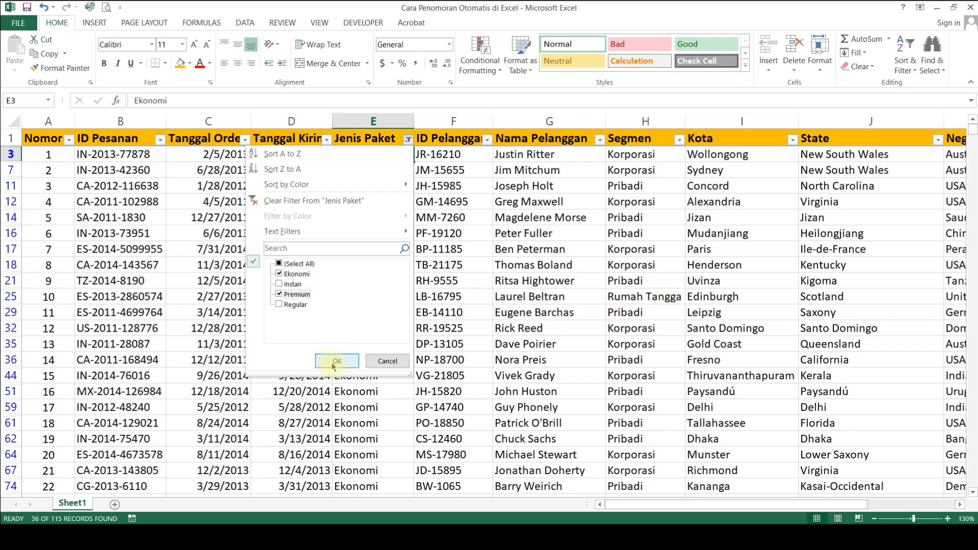
left_click(236, 297)
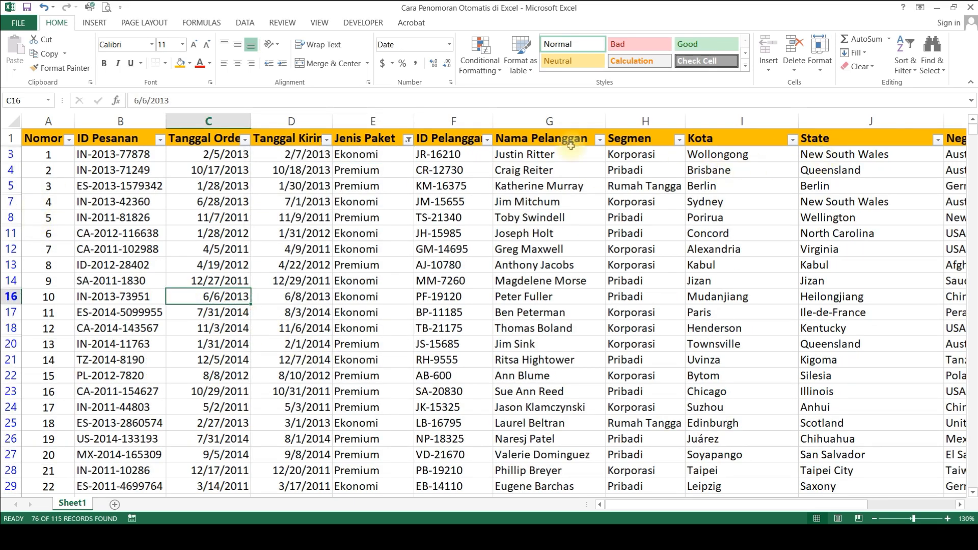
Step: Clear the filter from the Jenis Paket column so all orders are listed again
left_click(408, 139)
left_click(322, 201)
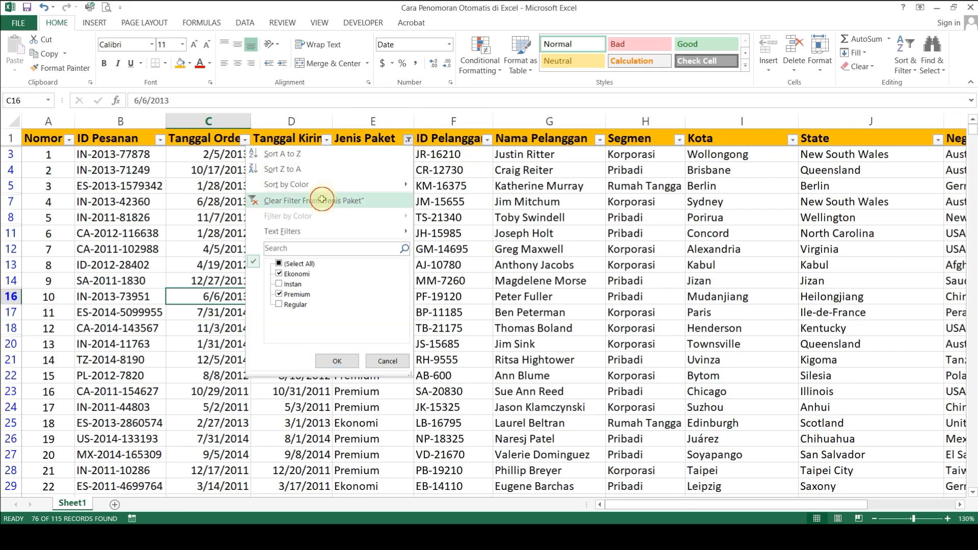
left_click(502, 217)
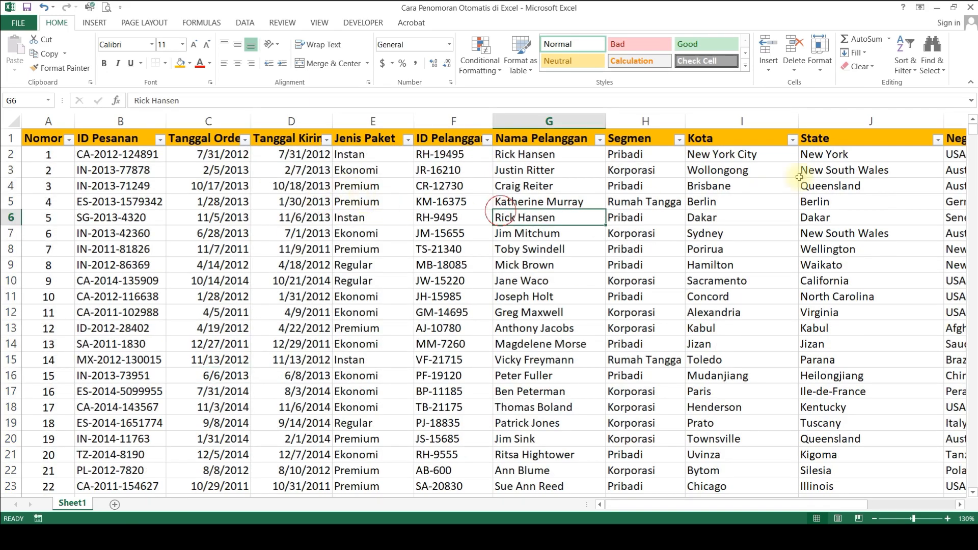
left_click(662, 139)
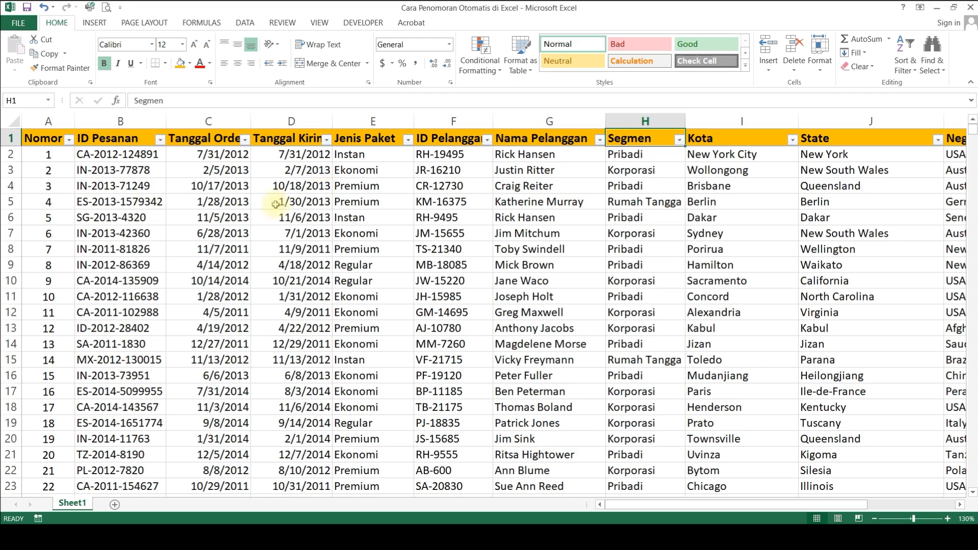
Step: Delete row 7 from the order list to test how the SUBTOTAL numbering adapts
left_click(11, 234)
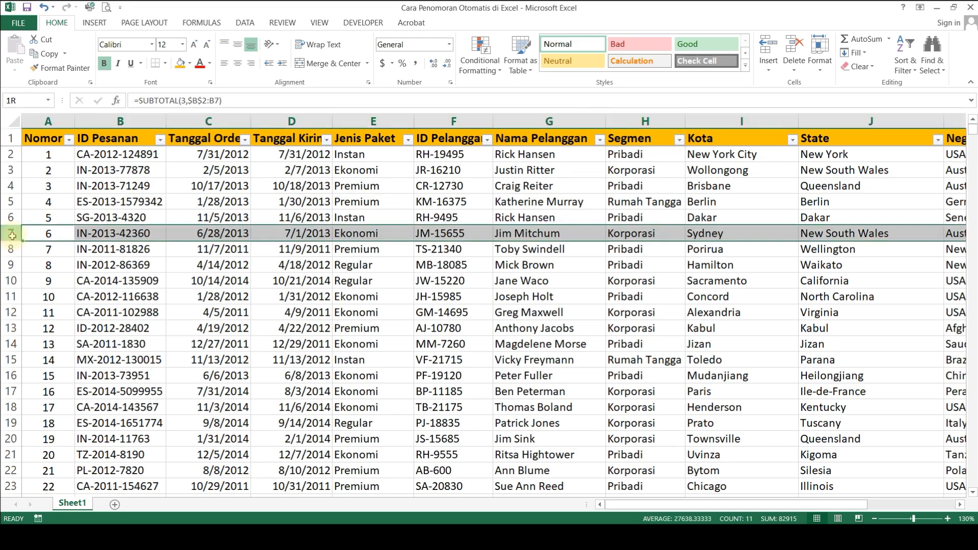
right_click(140, 235)
left_click(174, 336)
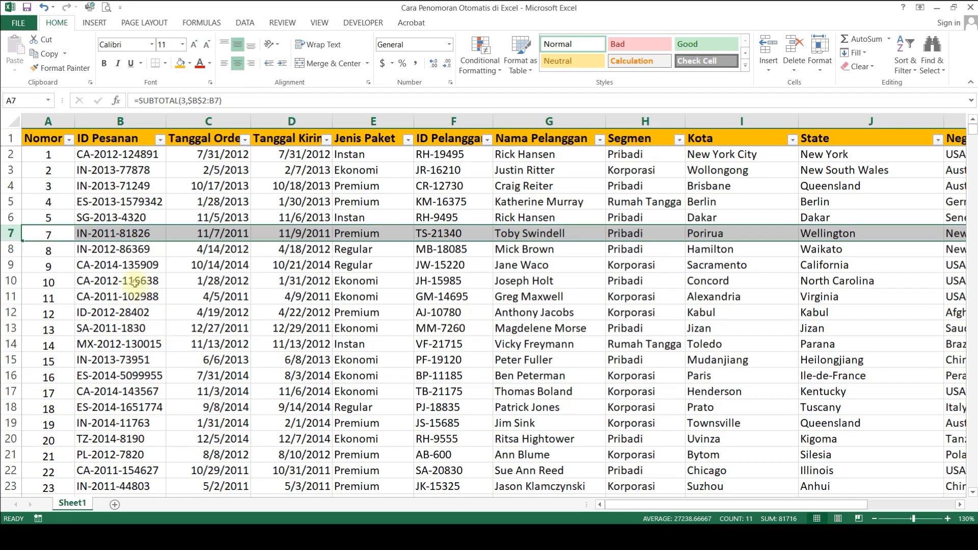
left_click(138, 282)
Step: Delete rows 9 through 12 together to test the numbering with several rows removed
left_click(15, 262)
left_click_drag(15, 262, 15, 312)
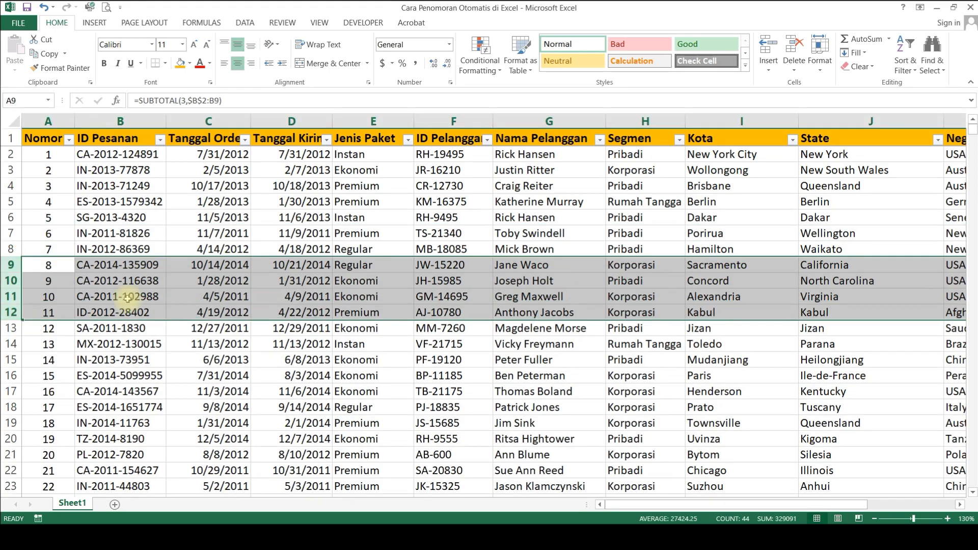
right_click(194, 275)
left_click(223, 391)
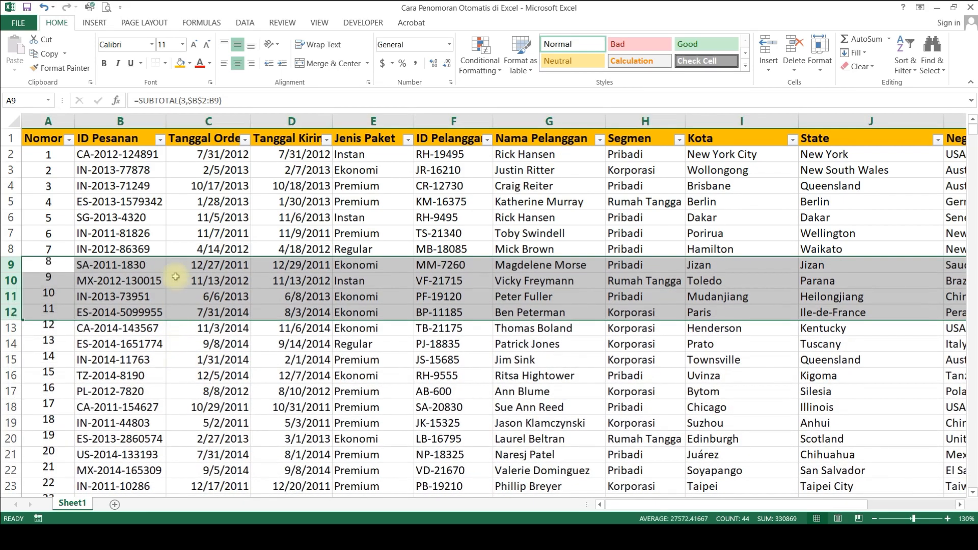
left_click(173, 251)
Step: Undo both row deletions to restore the removed orders
key("ctrl+z")
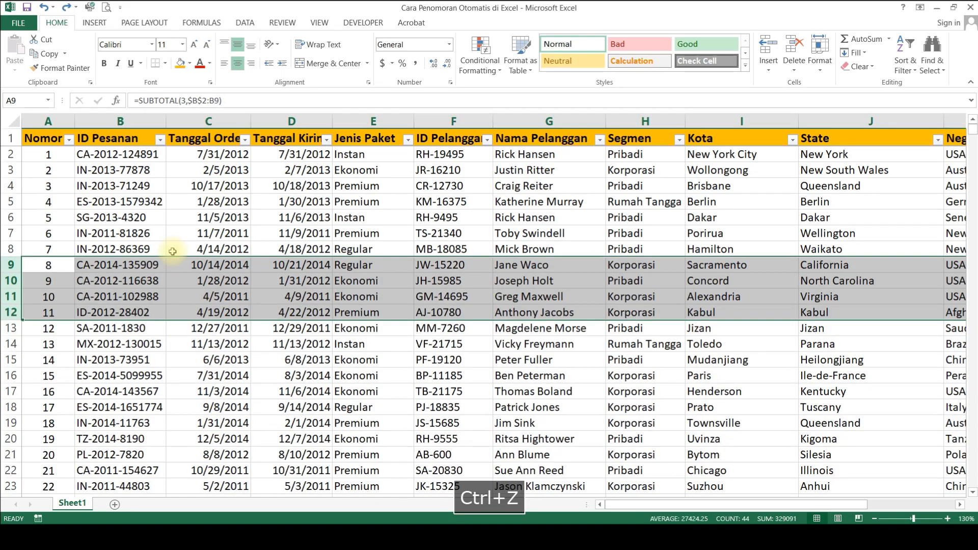
key("ctrl+z")
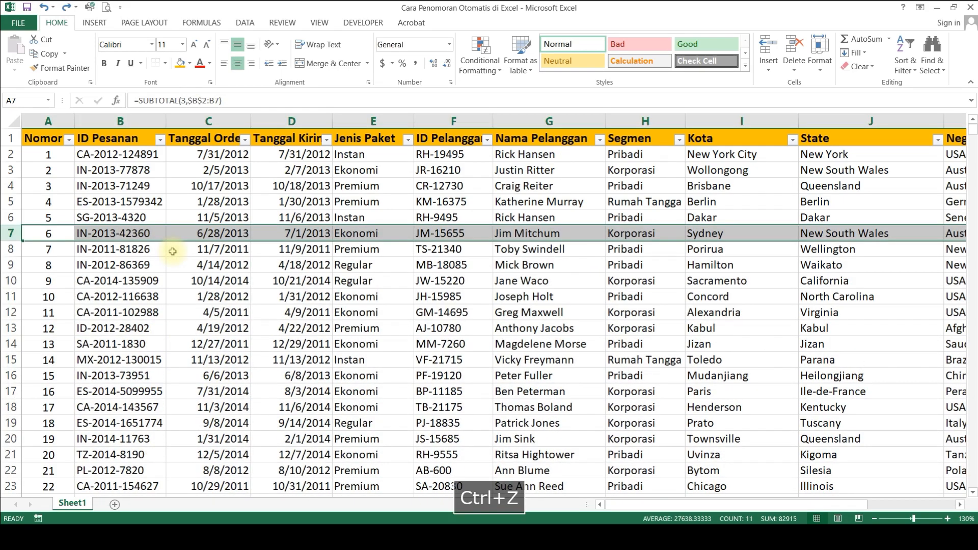
left_click(206, 187)
Step: Delete all the SUBTOTAL numbering formulas in the Nomor column from A2 down
left_click(71, 154)
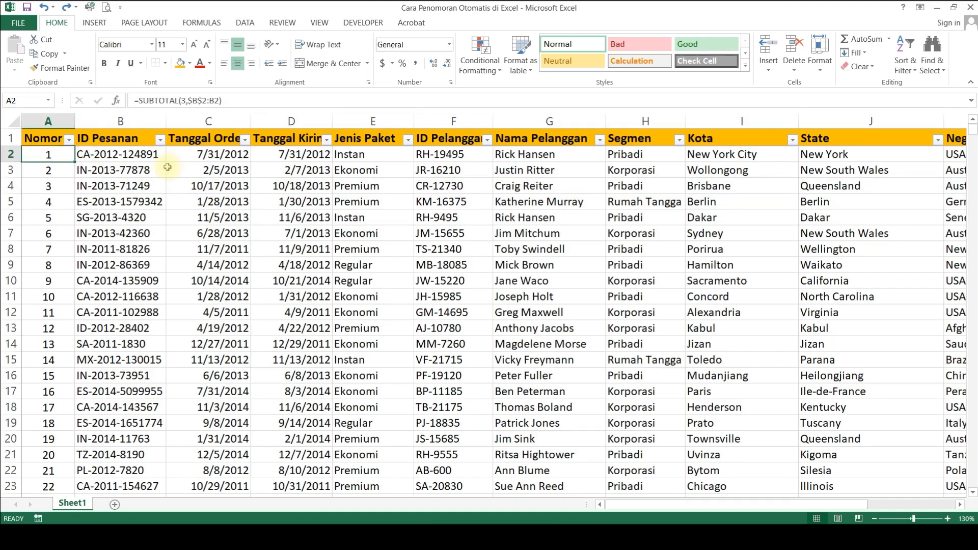
key("ctrl+shift+Down")
key("Delete")
Step: Try converting the range A1:K117 into a table with headers, and undo the conversion
left_click(41, 141)
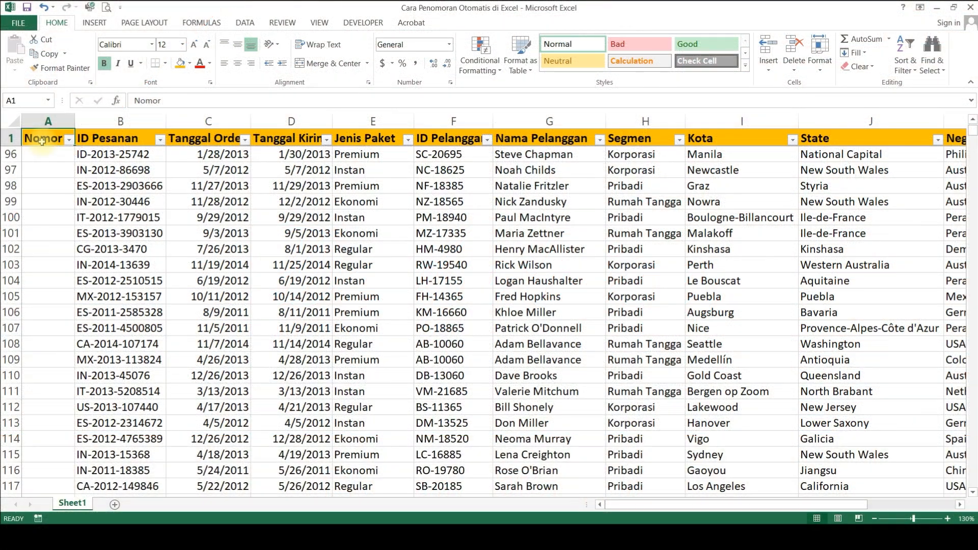
key("ctrl+shift+Right")
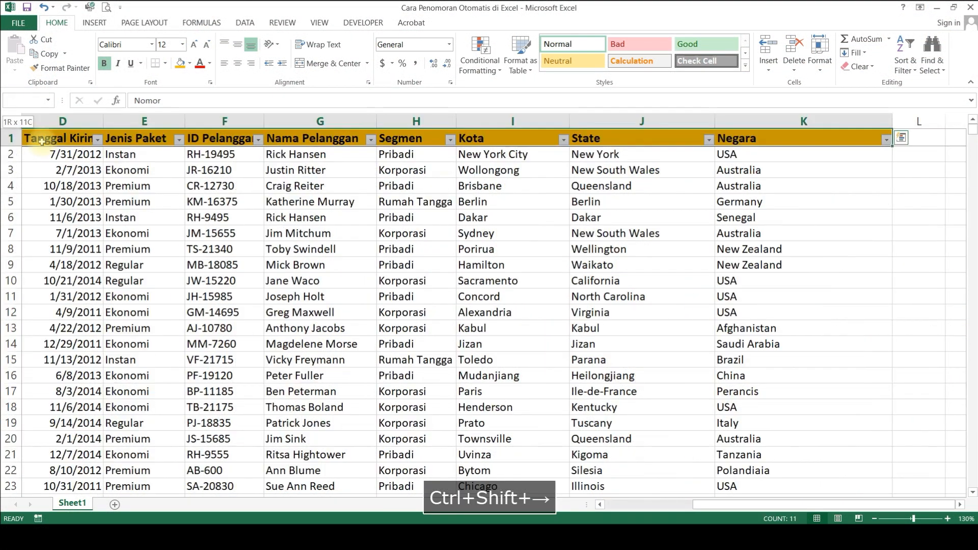
key("Up")
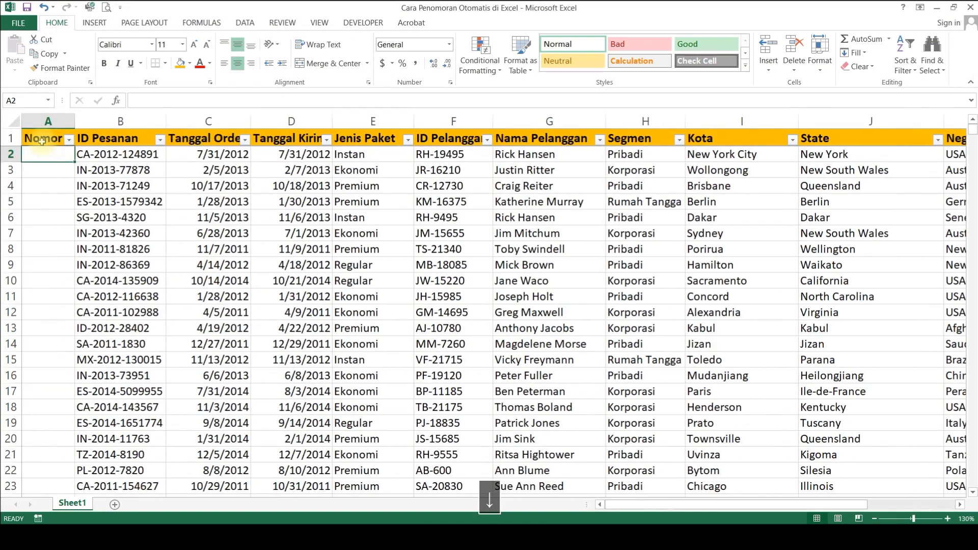
key("ctrl+Right")
key("ctrl+Down")
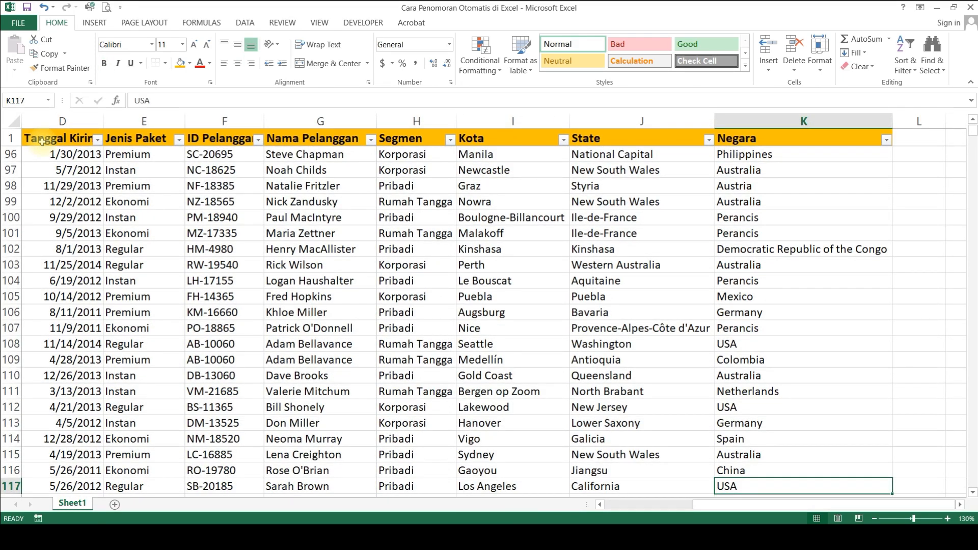
key("ctrl+shift+Up")
key("ctrl+shift+Left")
key("ctrl+shift+Left")
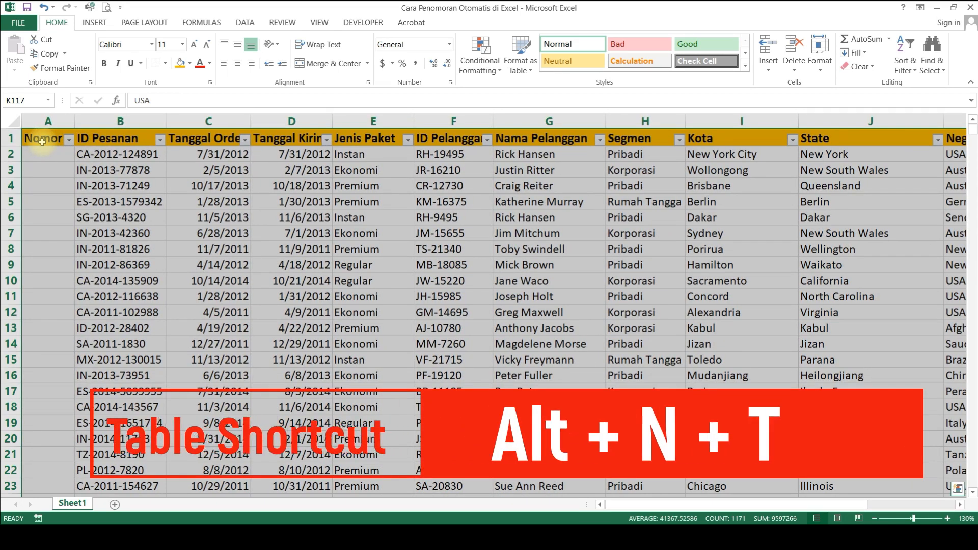
key("alt+n")
key("t")
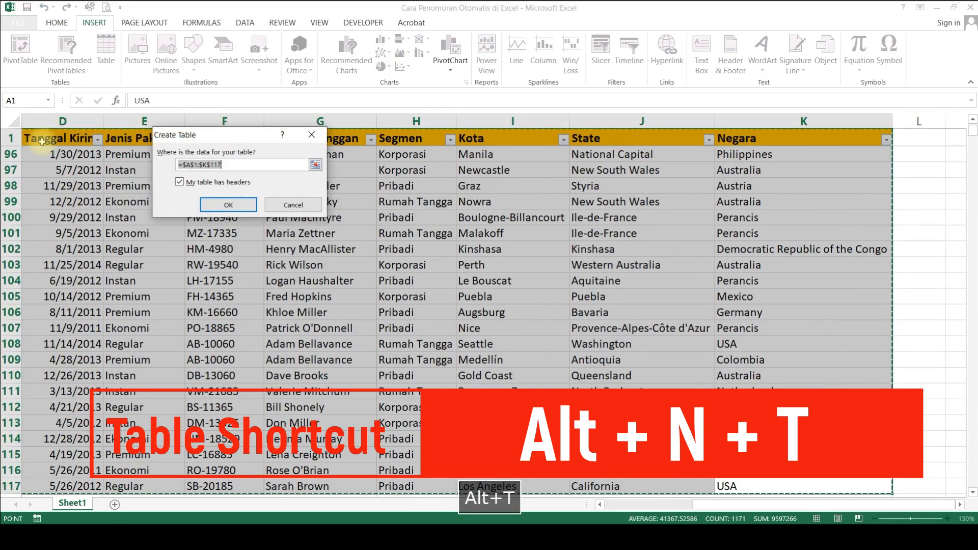
key("Return")
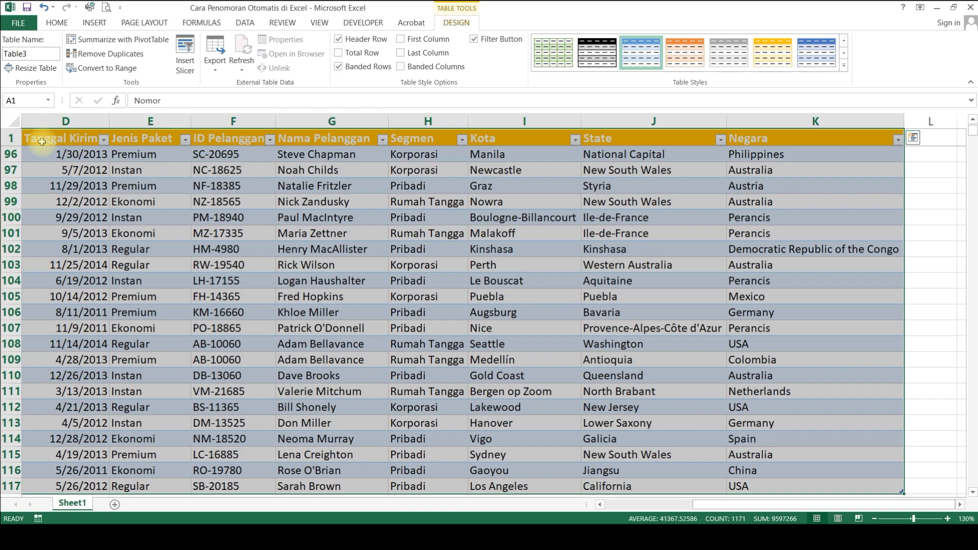
key("ctrl+z")
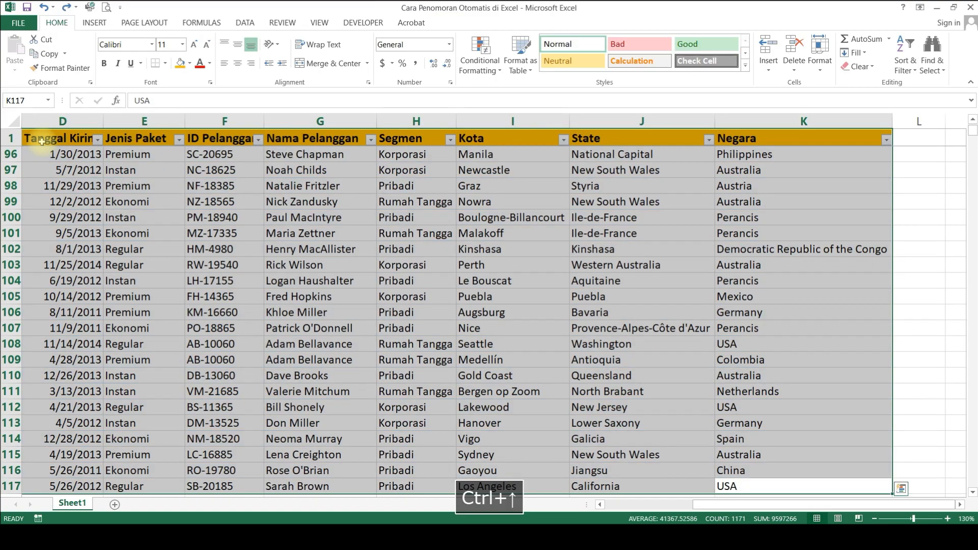
Step: Convert the whole data range A1:K117 into an Excel table that has headers
key("ctrl+Up")
key("ctrl+Left")
key("Right")
key("ctrl+Down")
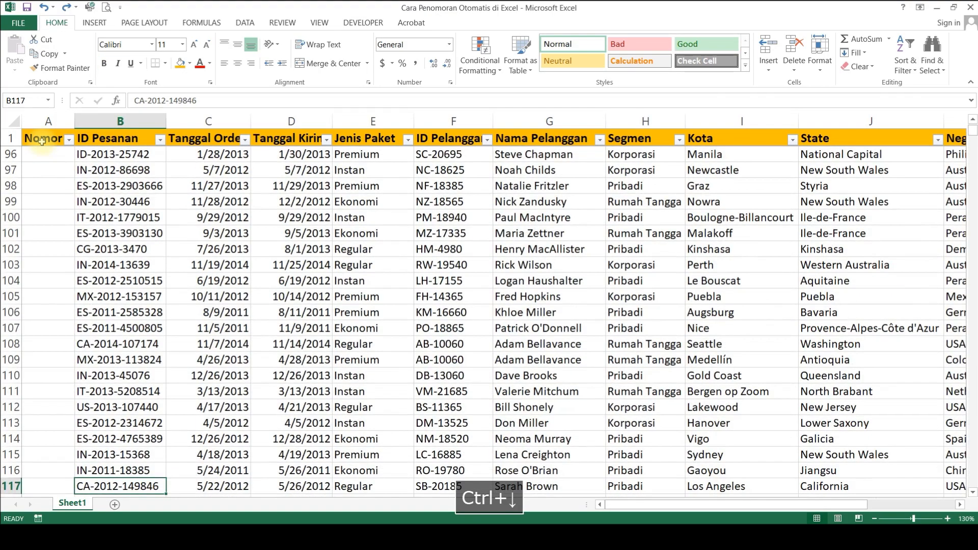
key("ctrl+Right")
key("ctrl+shift+Up")
key("ctrl+shift+Left")
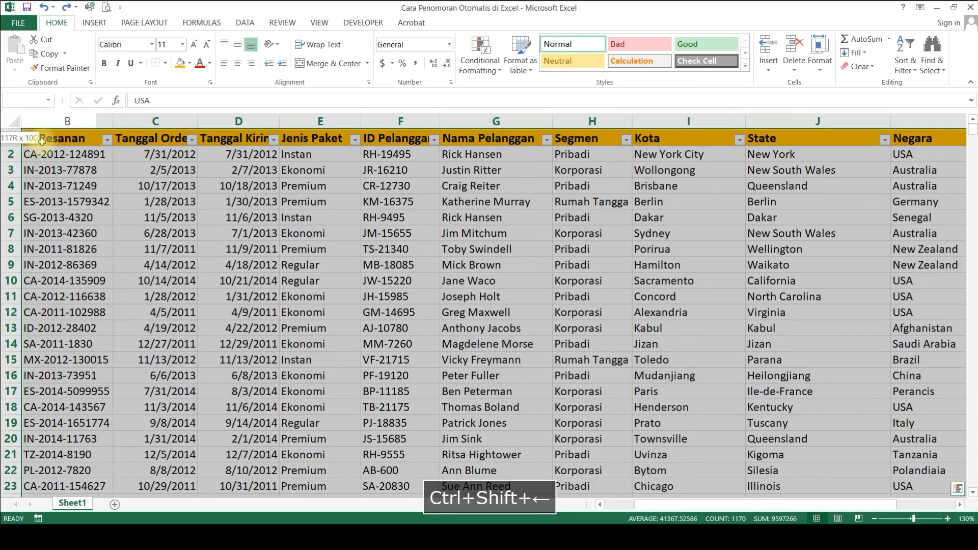
key("ctrl+shift+Left")
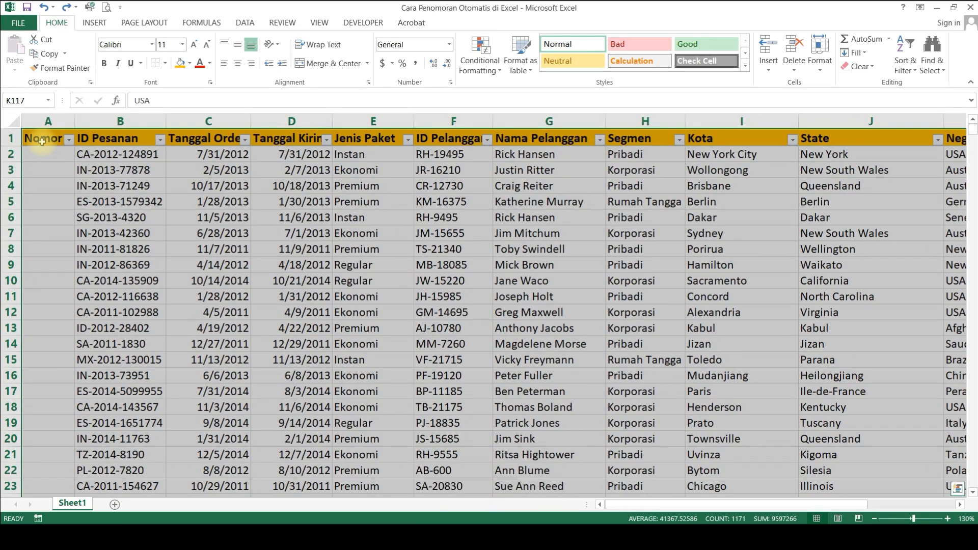
left_click(98, 22)
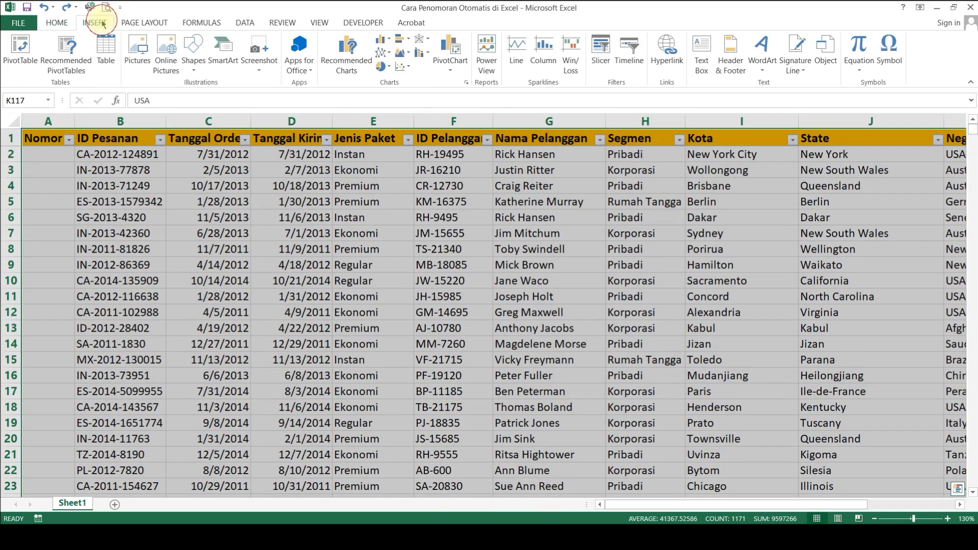
left_click(107, 51)
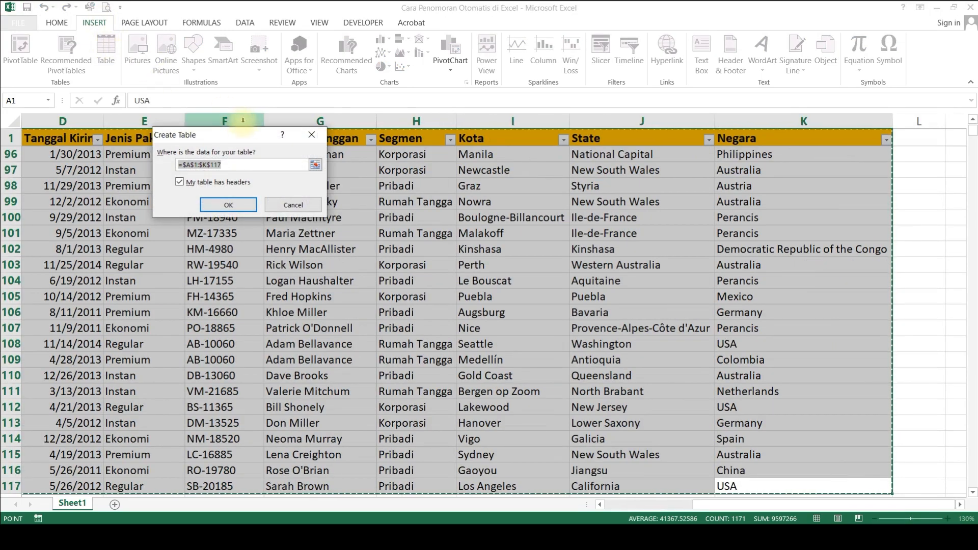
left_click(232, 204)
left_click(77, 171)
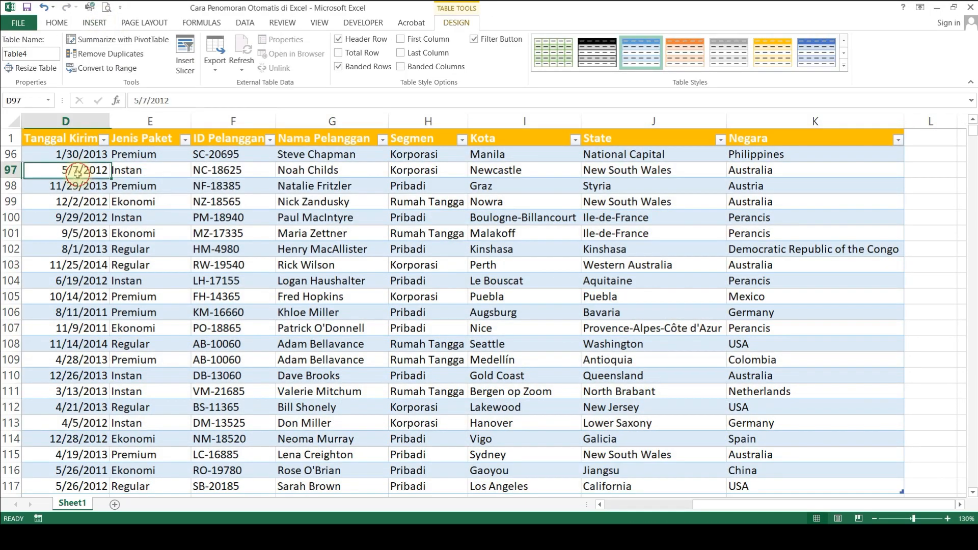
Step: Begin a numbering formula in cell A2 with =ROW()-ROW(Table4, using the table name as the second ROW reference
key("ctrl+Home")
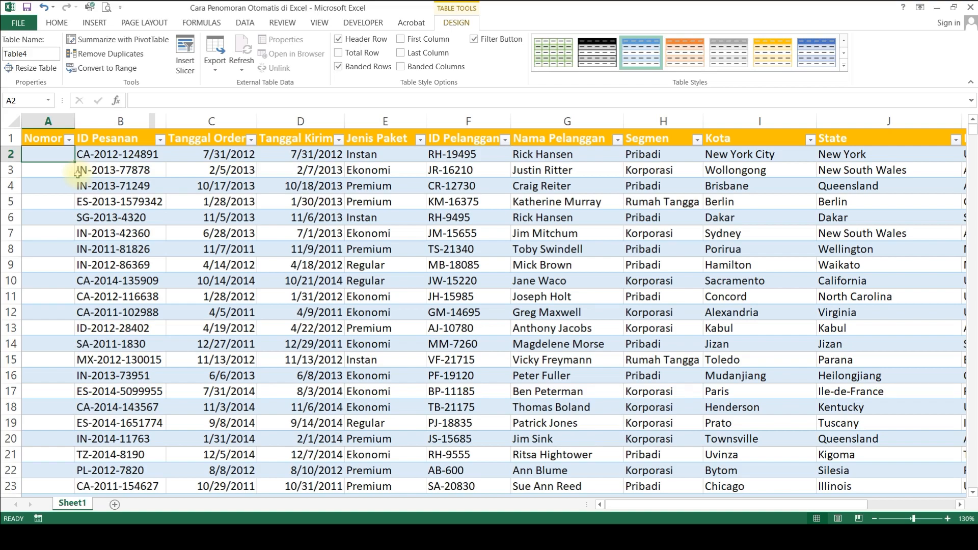
type("=RO")
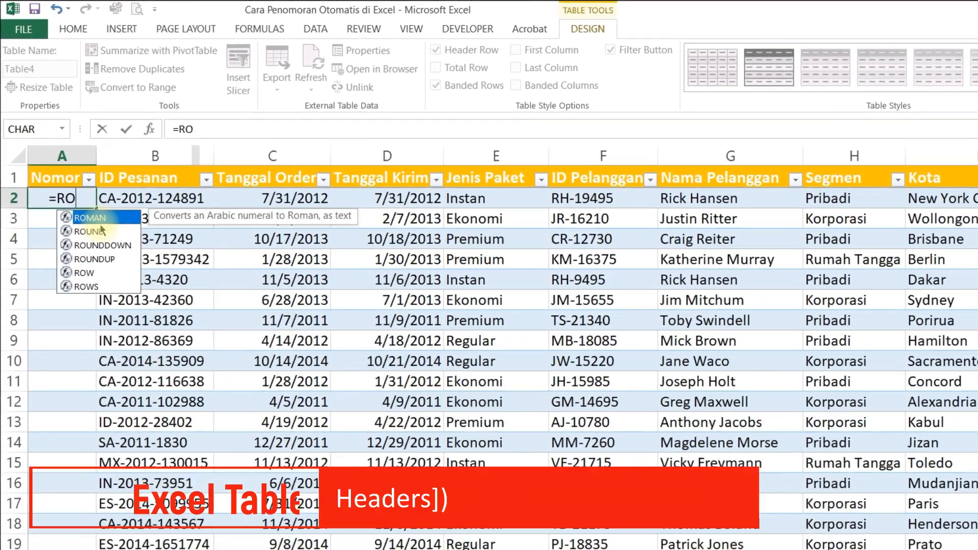
type("W()")
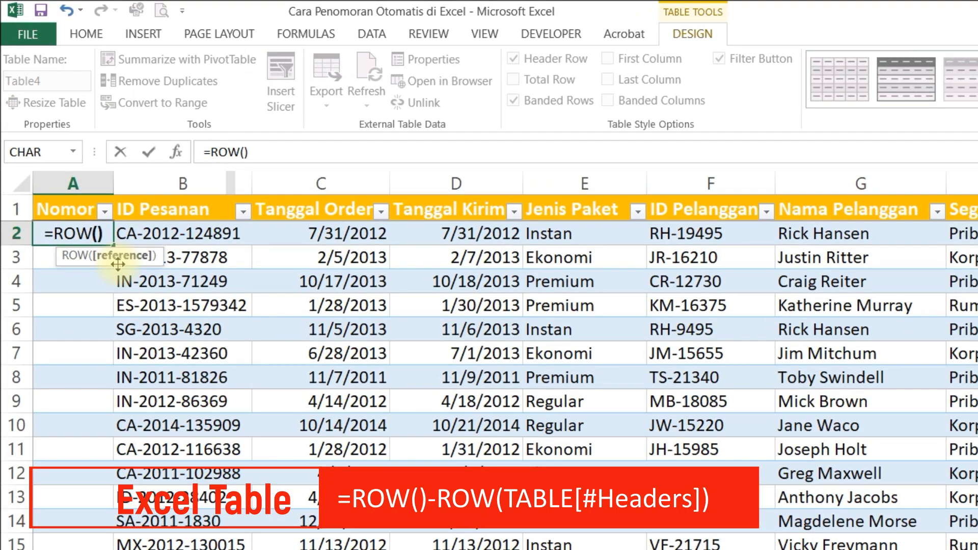
type("-")
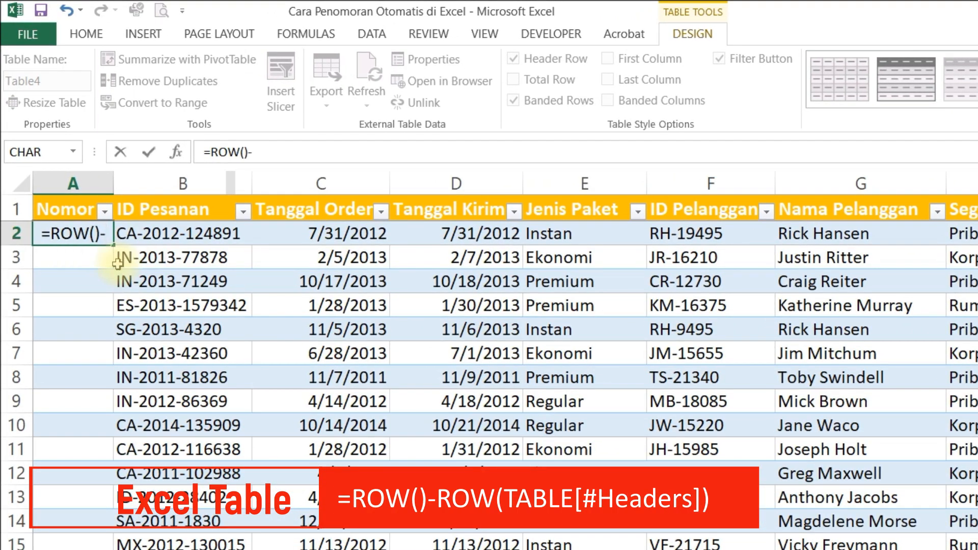
type("ROW")
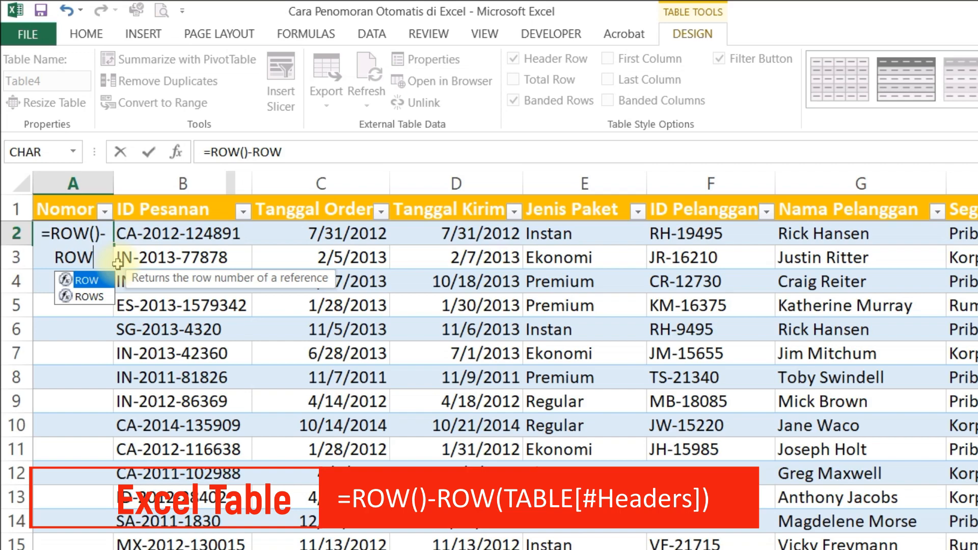
type("(")
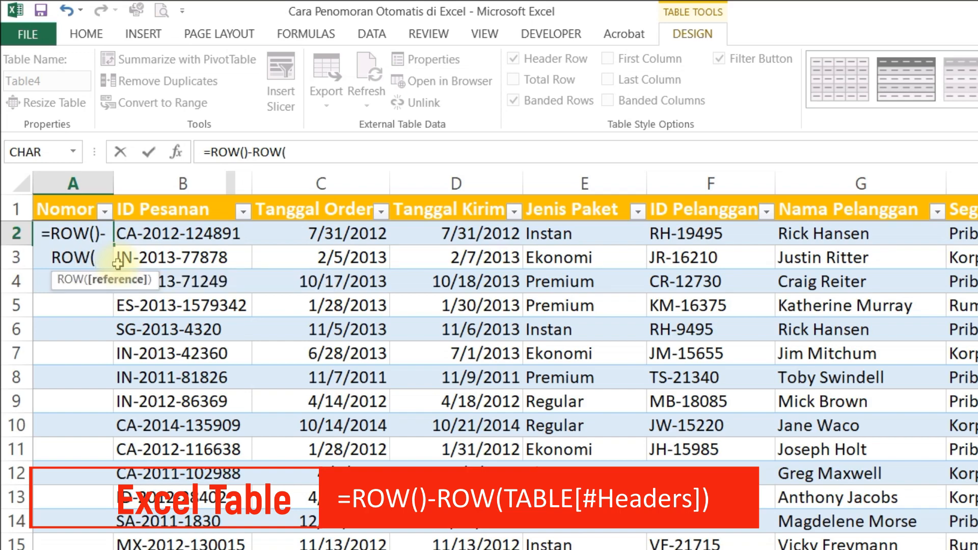
type("TAB")
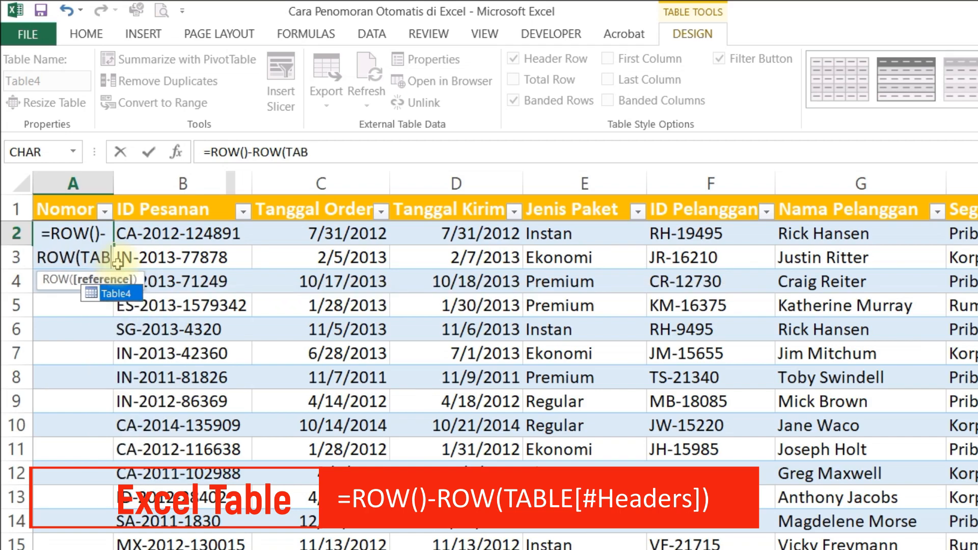
key("Tab")
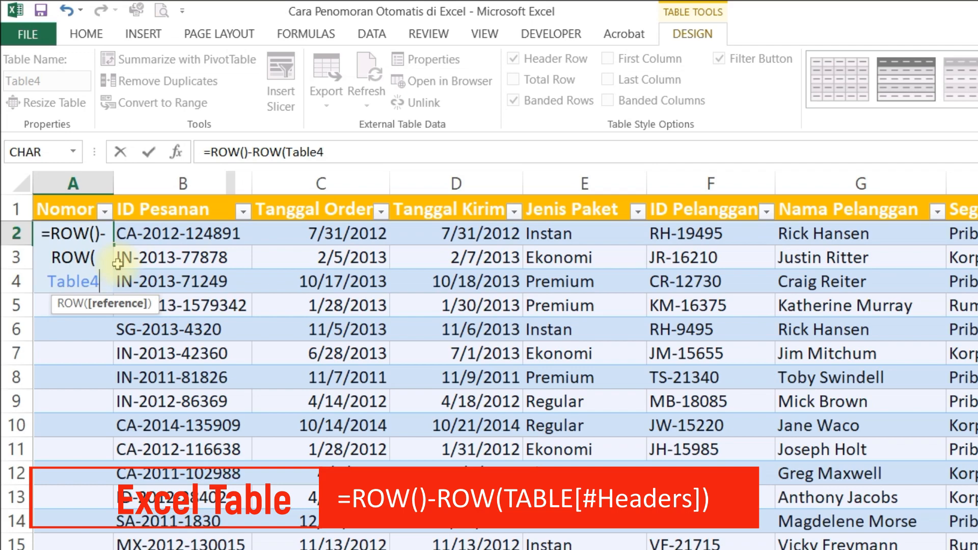
Step: Complete A2's formula as =ROW()-ROW(Table4[#Headers]) and fill it down the whole Nomor column
type("[")
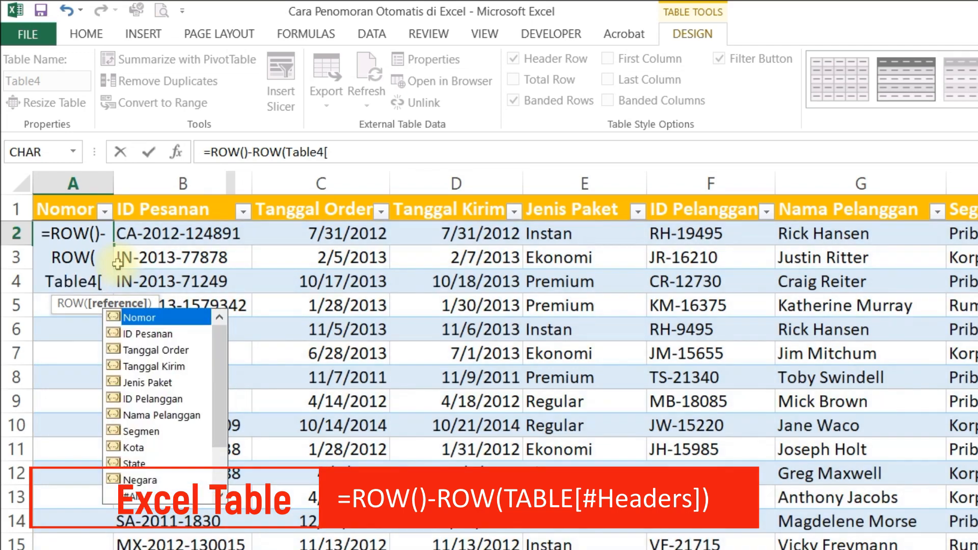
key("Down")
key("Down")
key("Down")
key("Down")
key("Down")
key("Down")
key("Down")
key("Down")
key("Down")
key("Down")
key("Down")
key("Down")
key("Down")
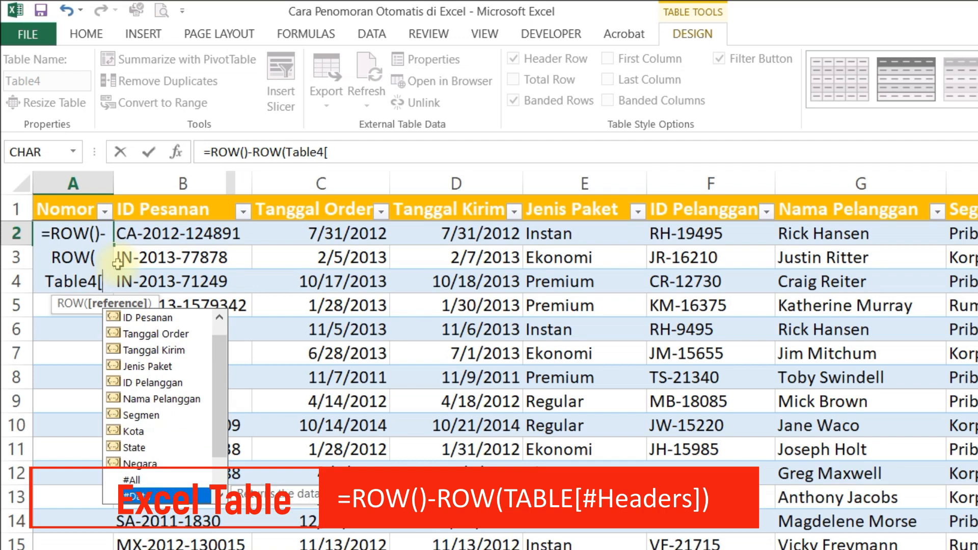
key("Down")
key("Up")
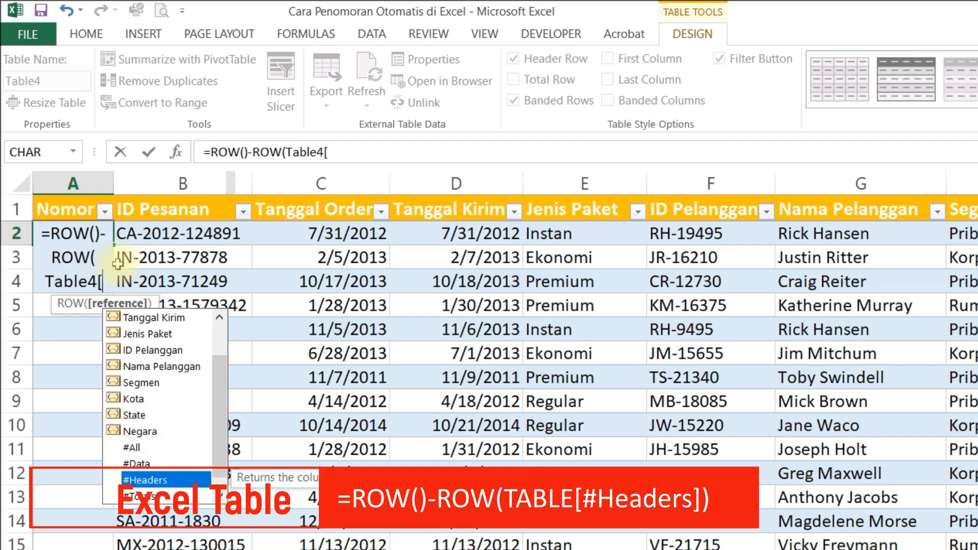
key("Tab")
type("])")
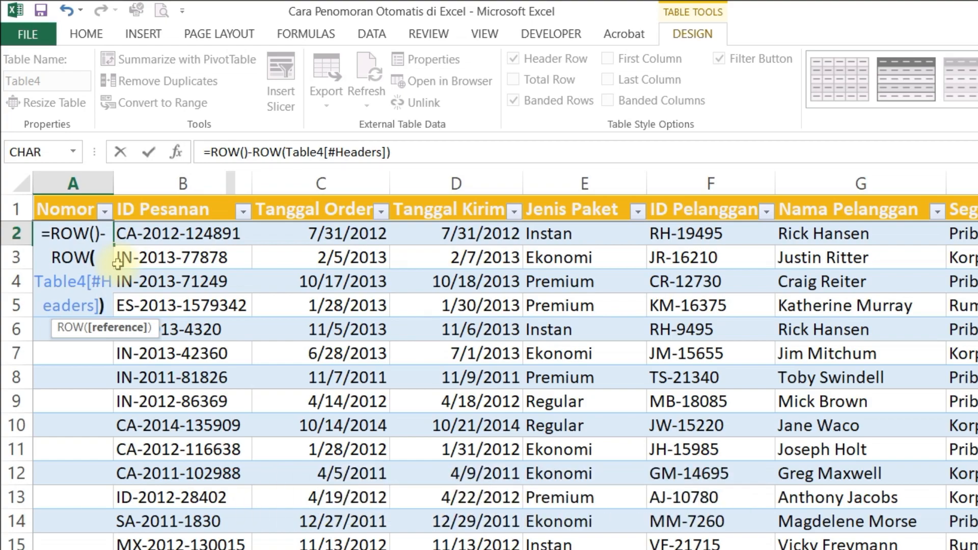
key("Return")
left_click(76, 232)
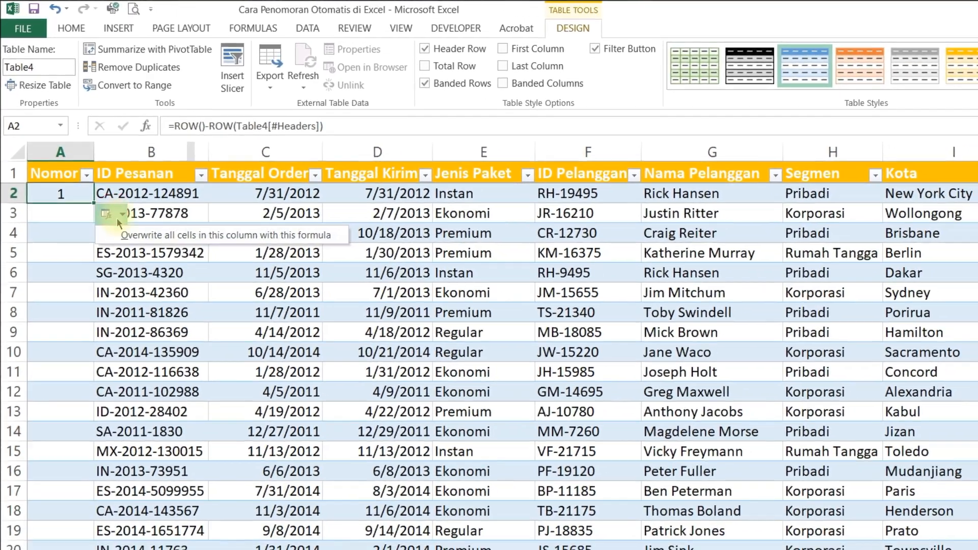
left_click(117, 219)
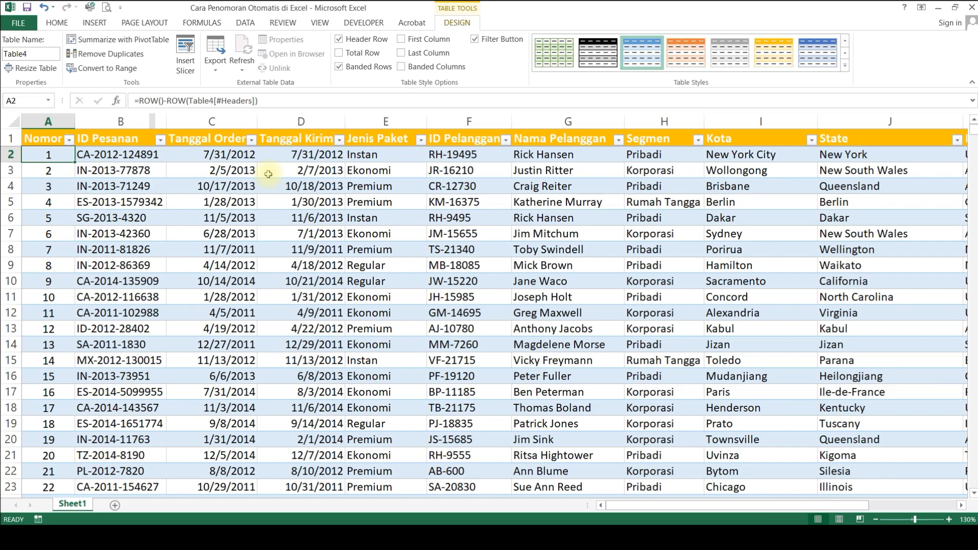
Step: Append a new row directly below the table's last record by entering a six-digit order ID in B118
key("ctrl+Down")
key("Down")
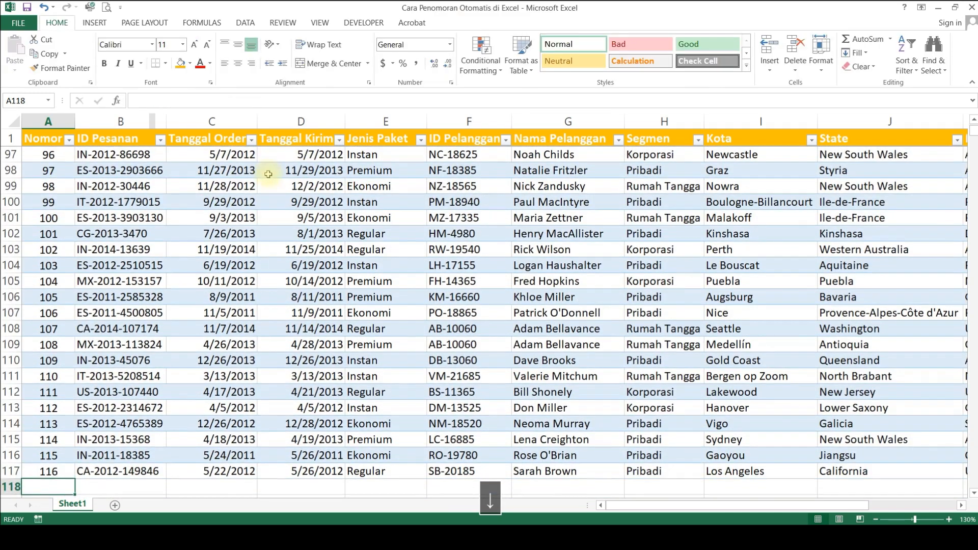
key("Right")
scroll(268, 174, "down", 3)
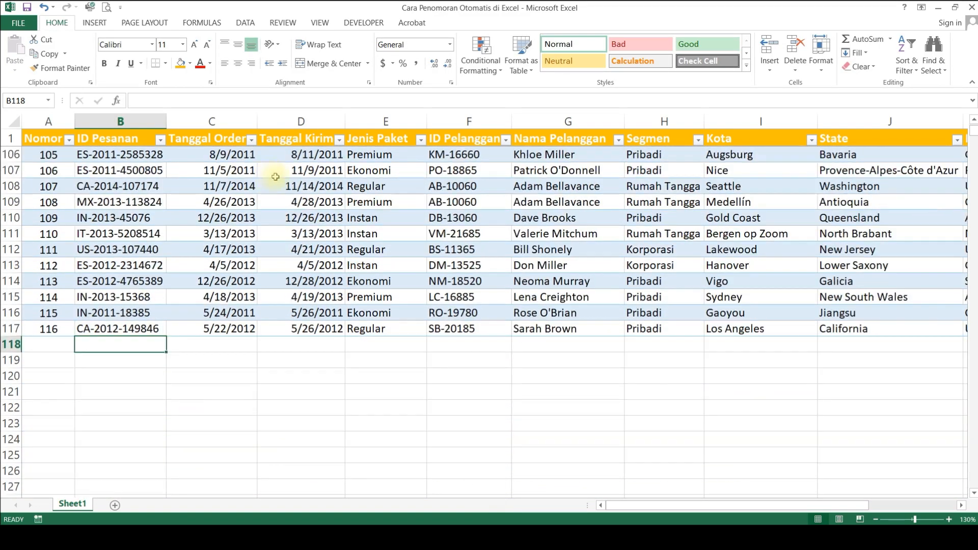
left_click(182, 389)
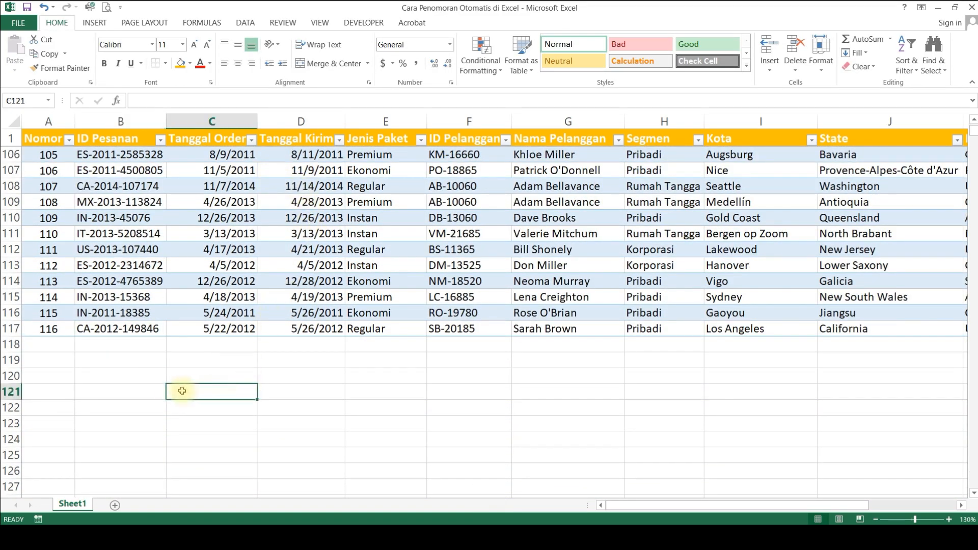
left_click(135, 345)
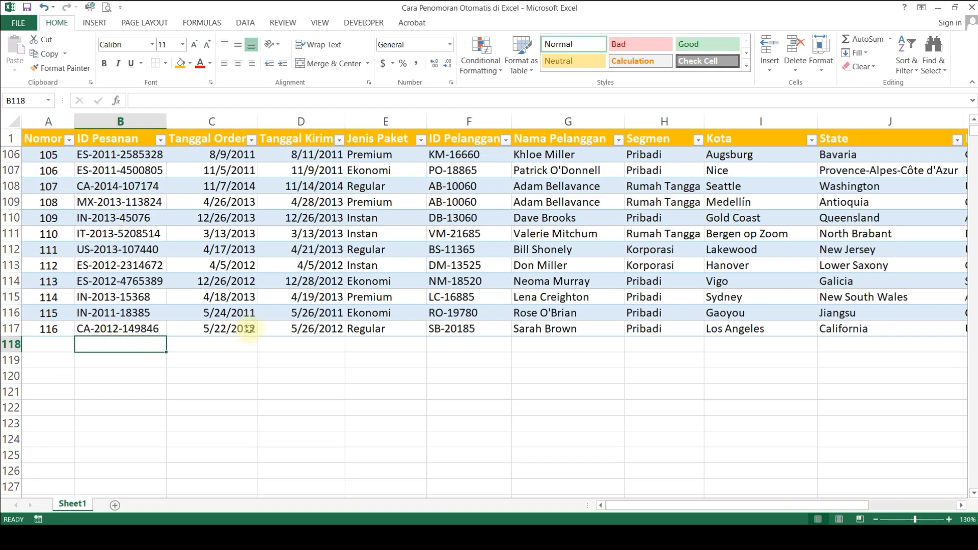
left_click(30, 346)
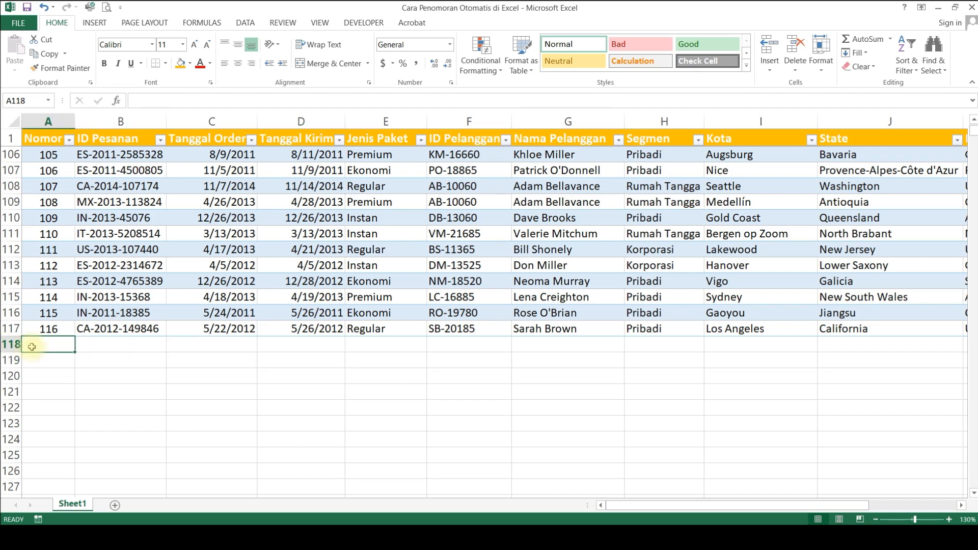
left_click(98, 344)
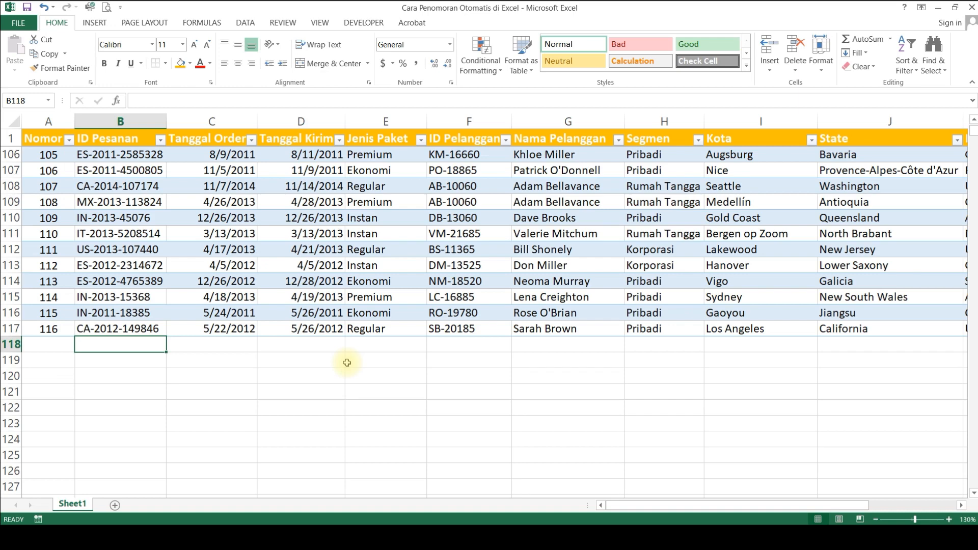
type("12334")
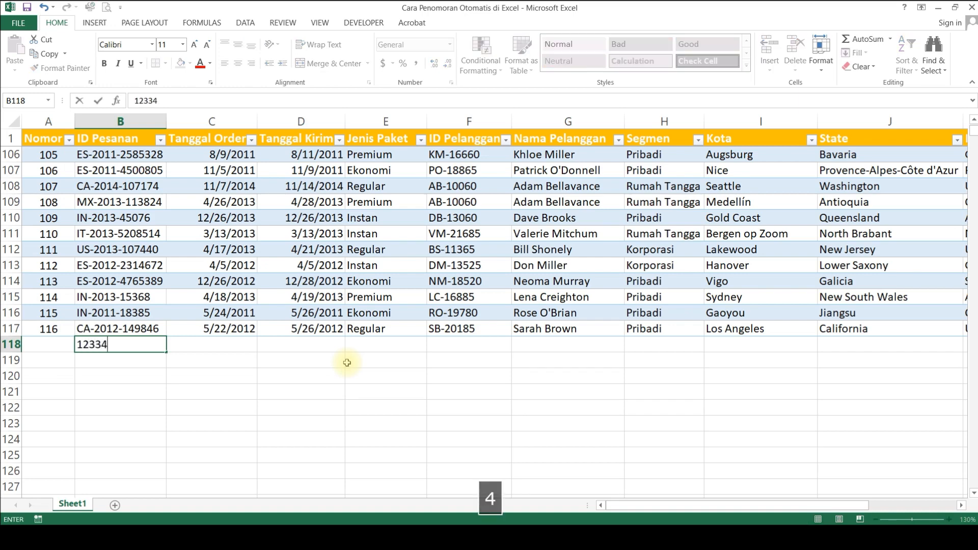
type("5")
key("Return")
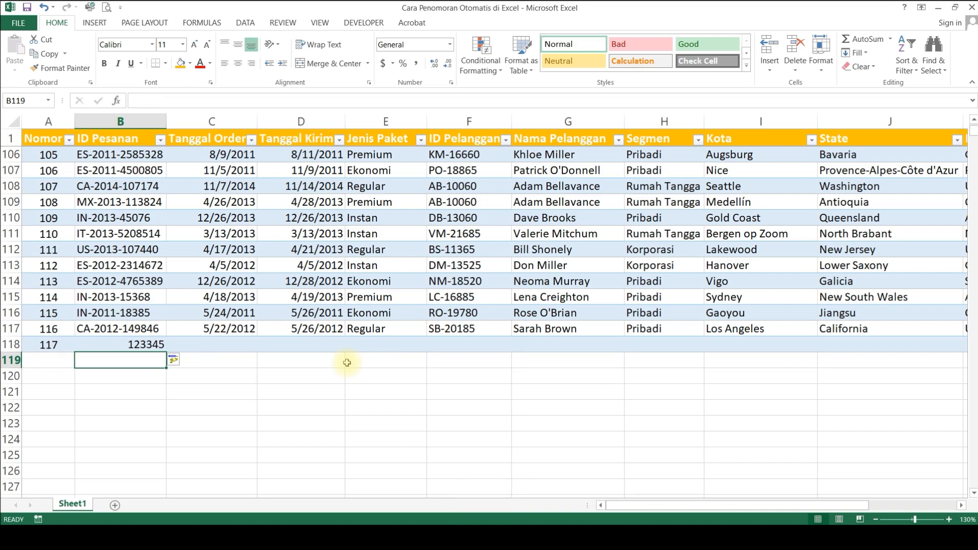
Step: Append two more rows to the table by entering four-digit order IDs in B119 and B120
type("5555")
key("Return")
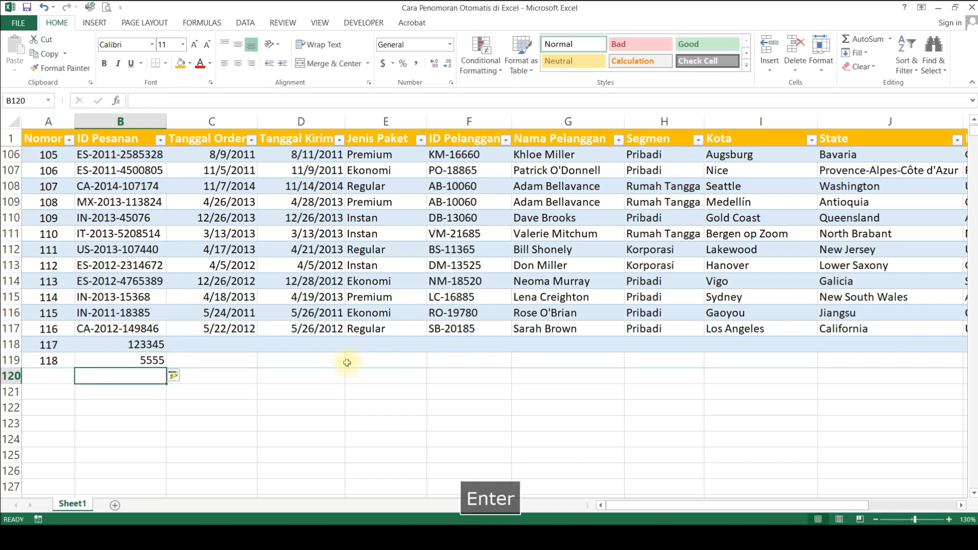
type("5555")
key("Return")
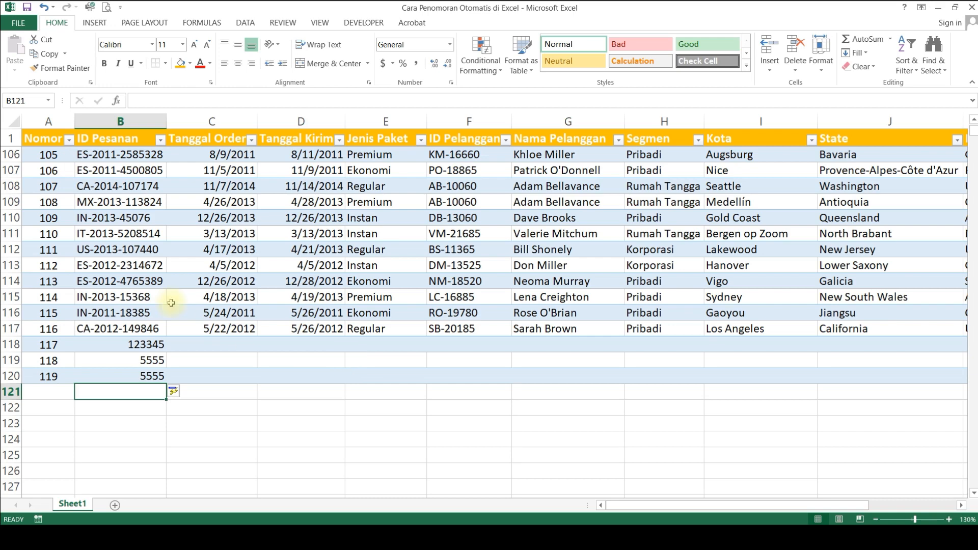
Step: Delete the four order rows 109 to 112 from the table
left_click(8, 202)
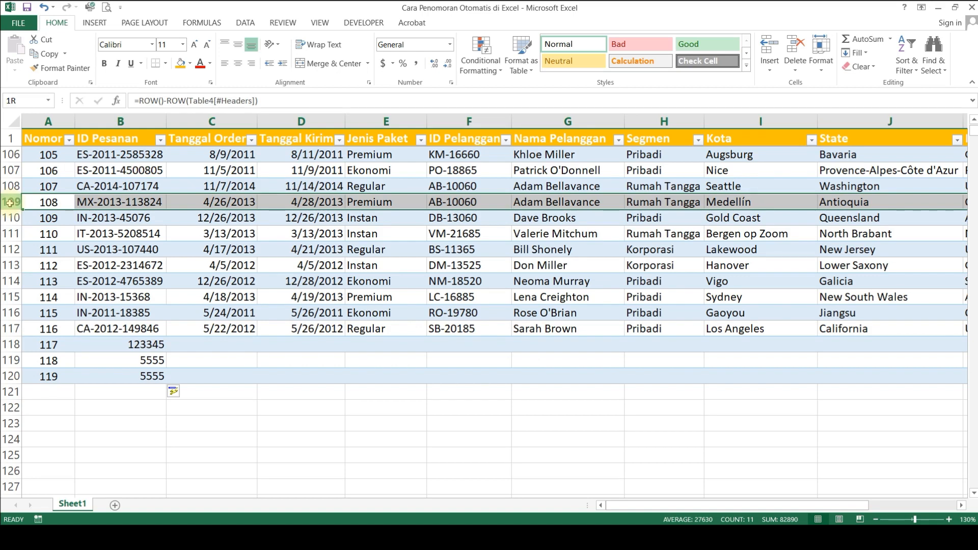
left_click(12, 203)
left_click_drag(12, 203, 12, 251)
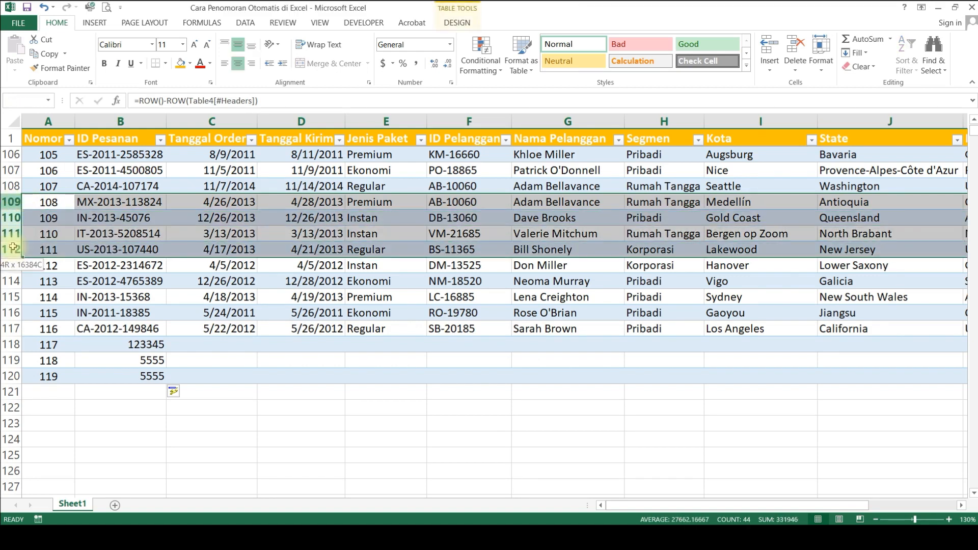
right_click(256, 220)
left_click(282, 326)
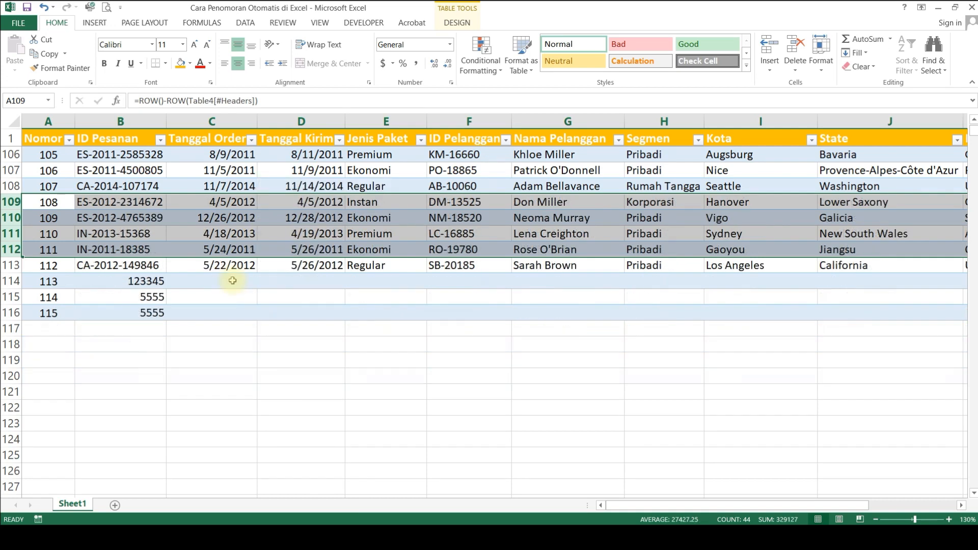
left_click(64, 202)
left_click(256, 218)
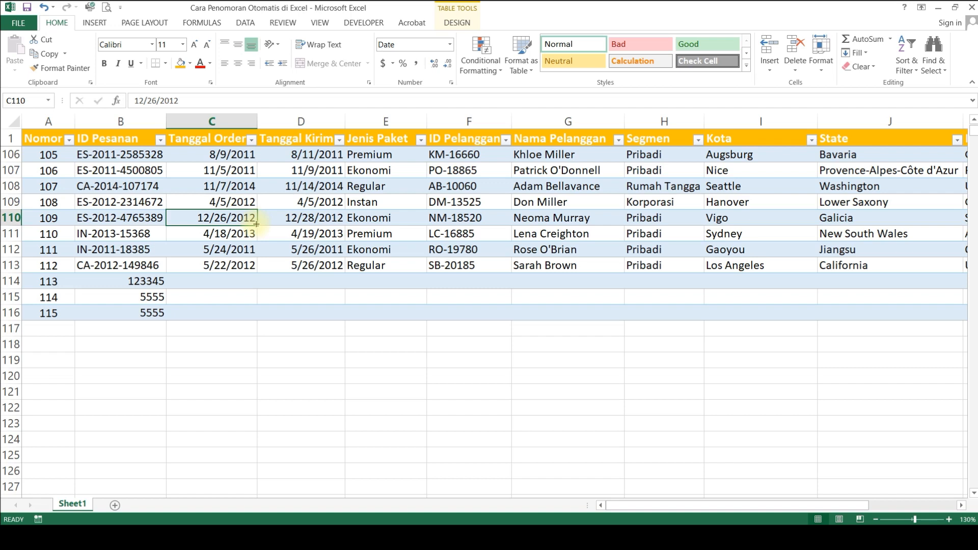